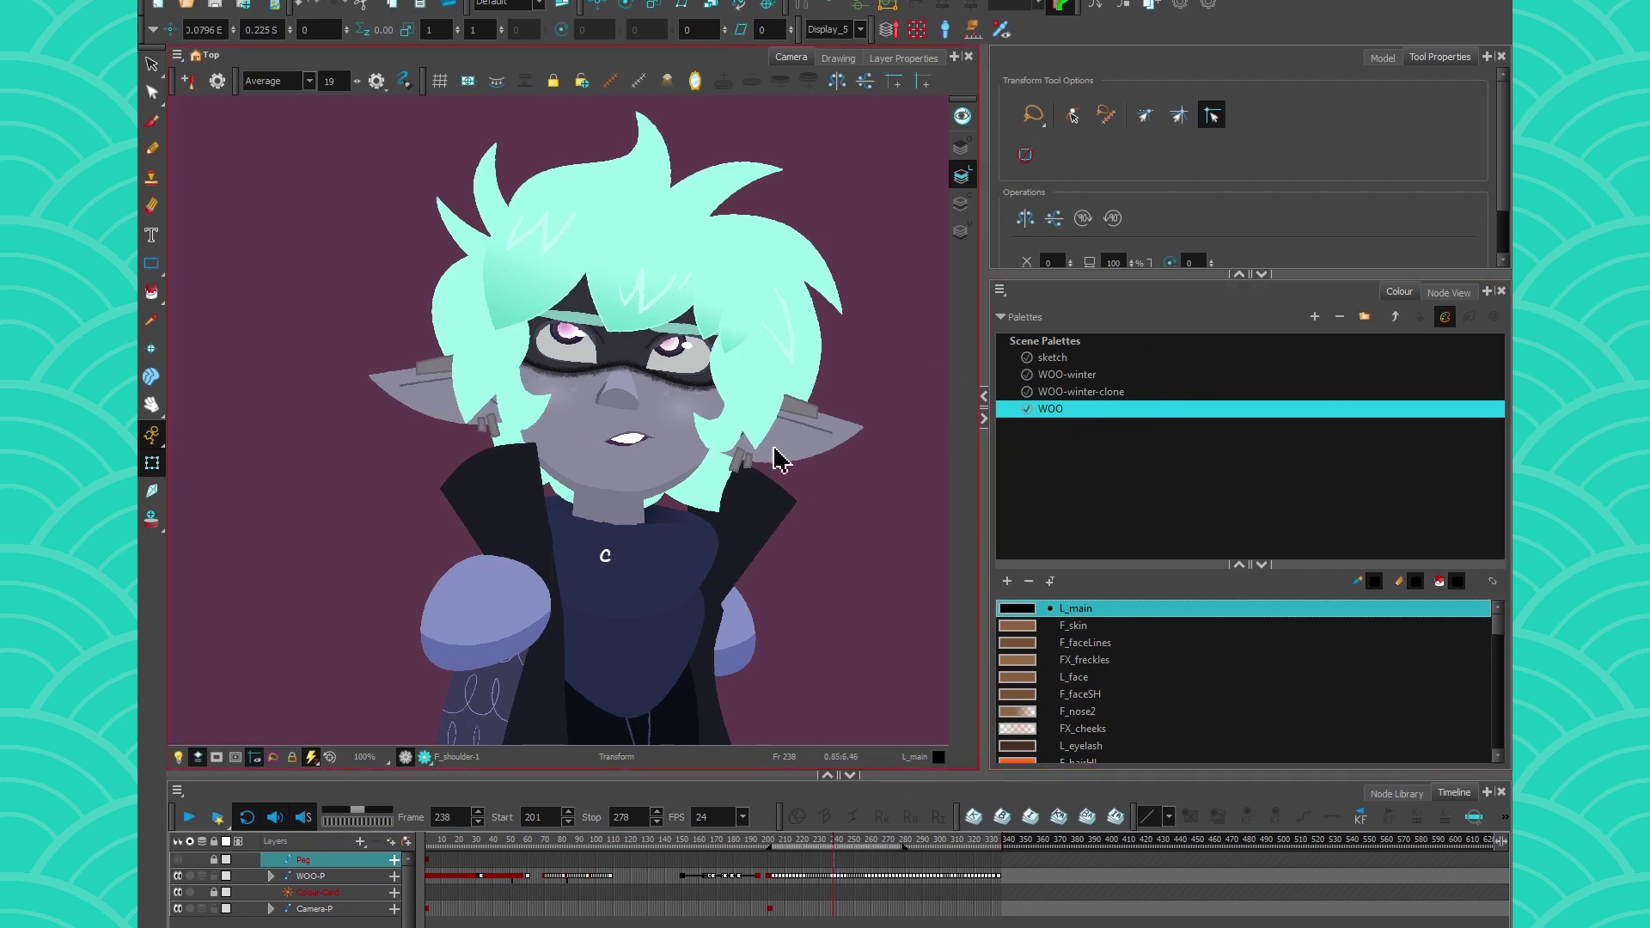
Reorder the scene palettes so WOO-winter sits last and WOO sits directly below sketch
click(1066, 375)
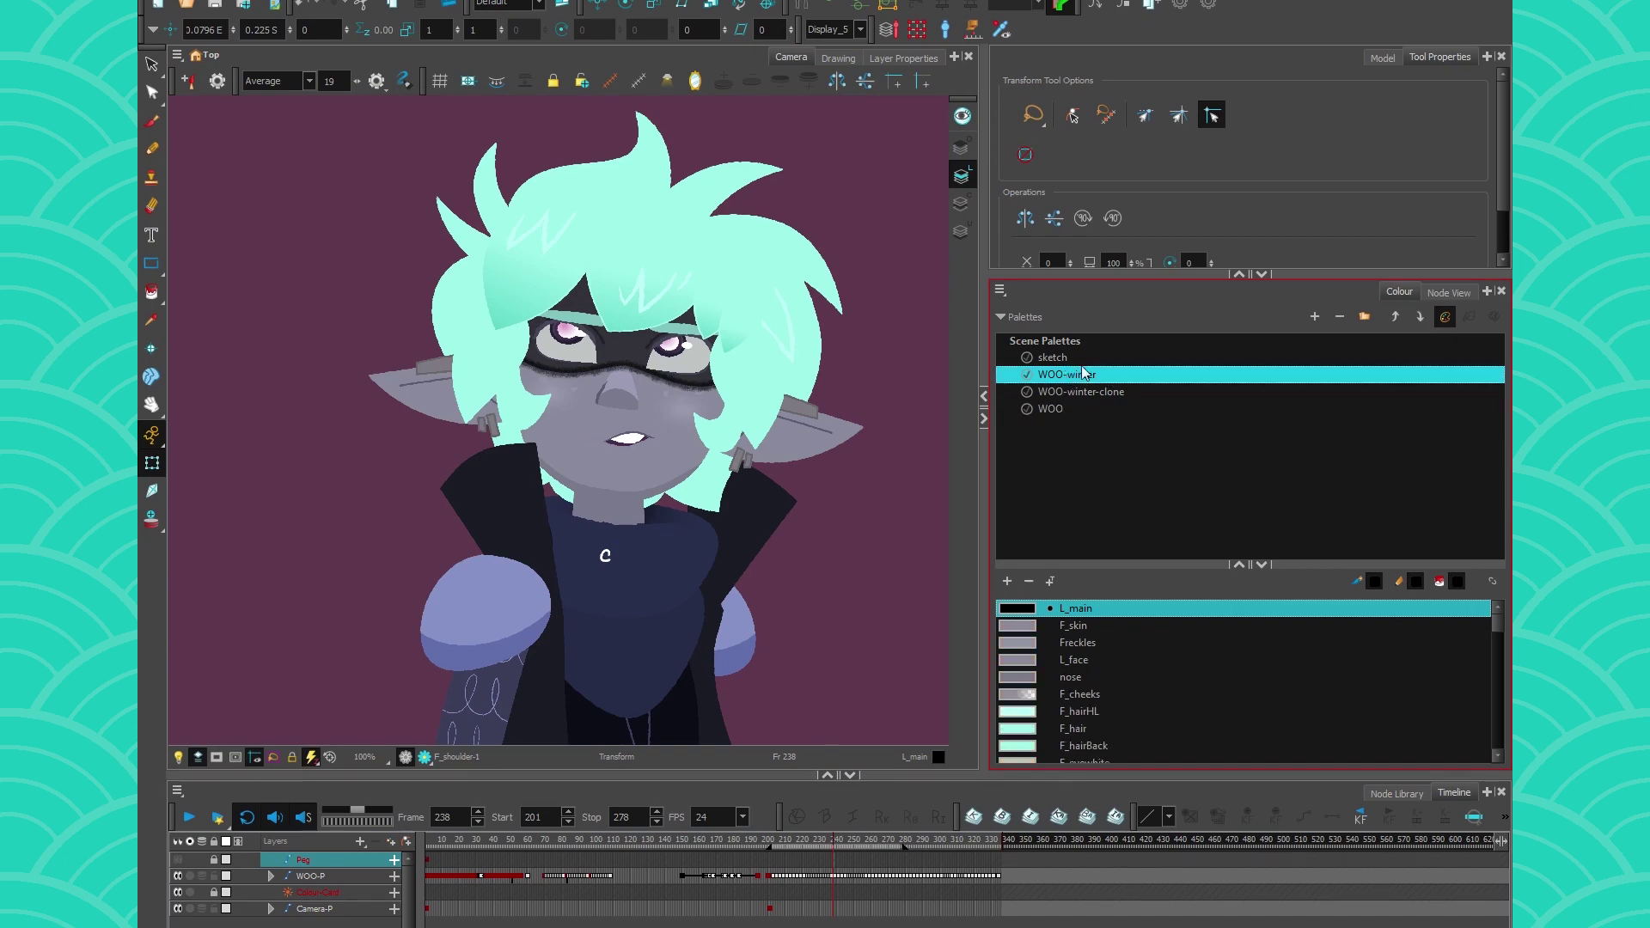
click(1421, 318)
click(1421, 317)
click(1263, 393)
click(1396, 318)
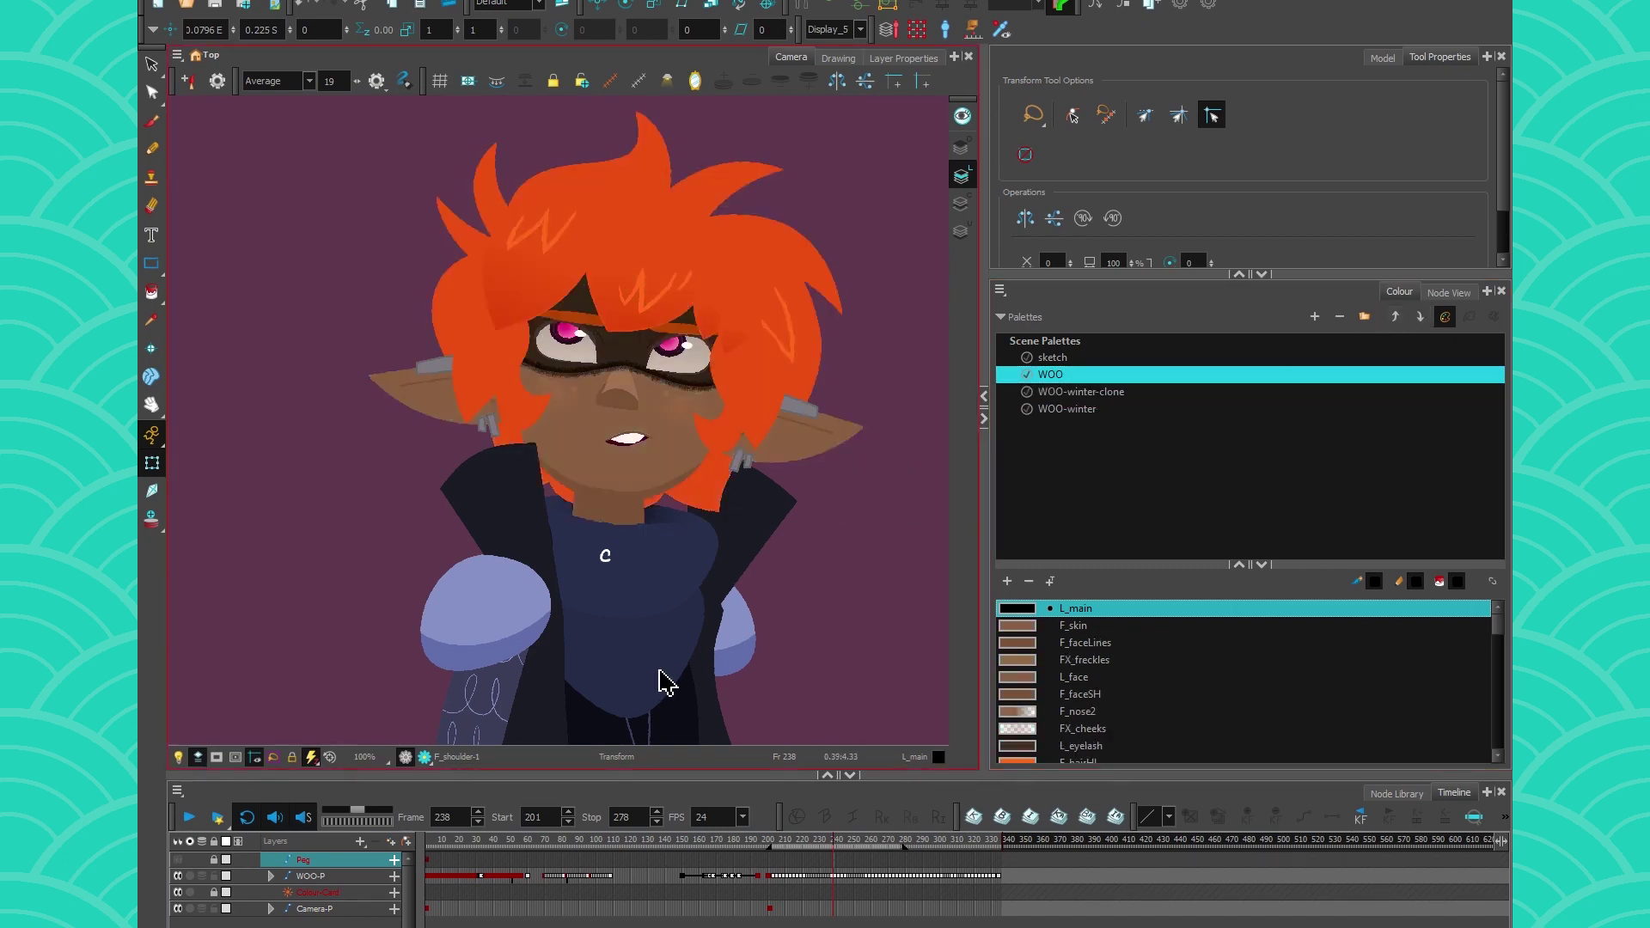
Play the animation while moving the WOO palette down one place and back up
click(190, 819)
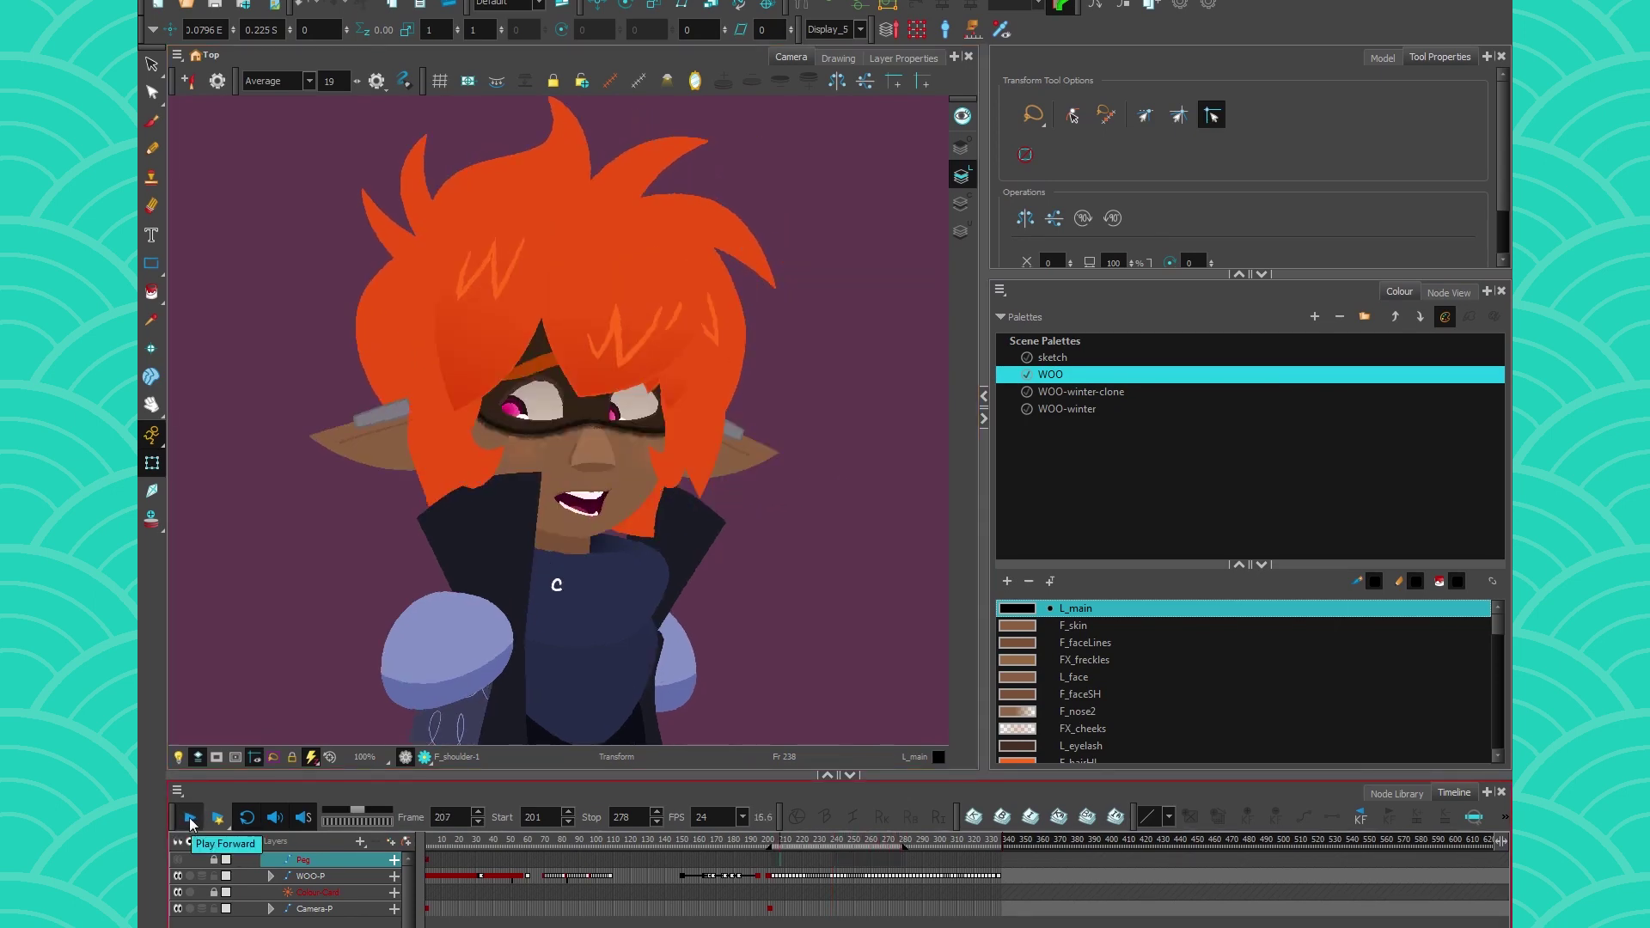
click(1375, 375)
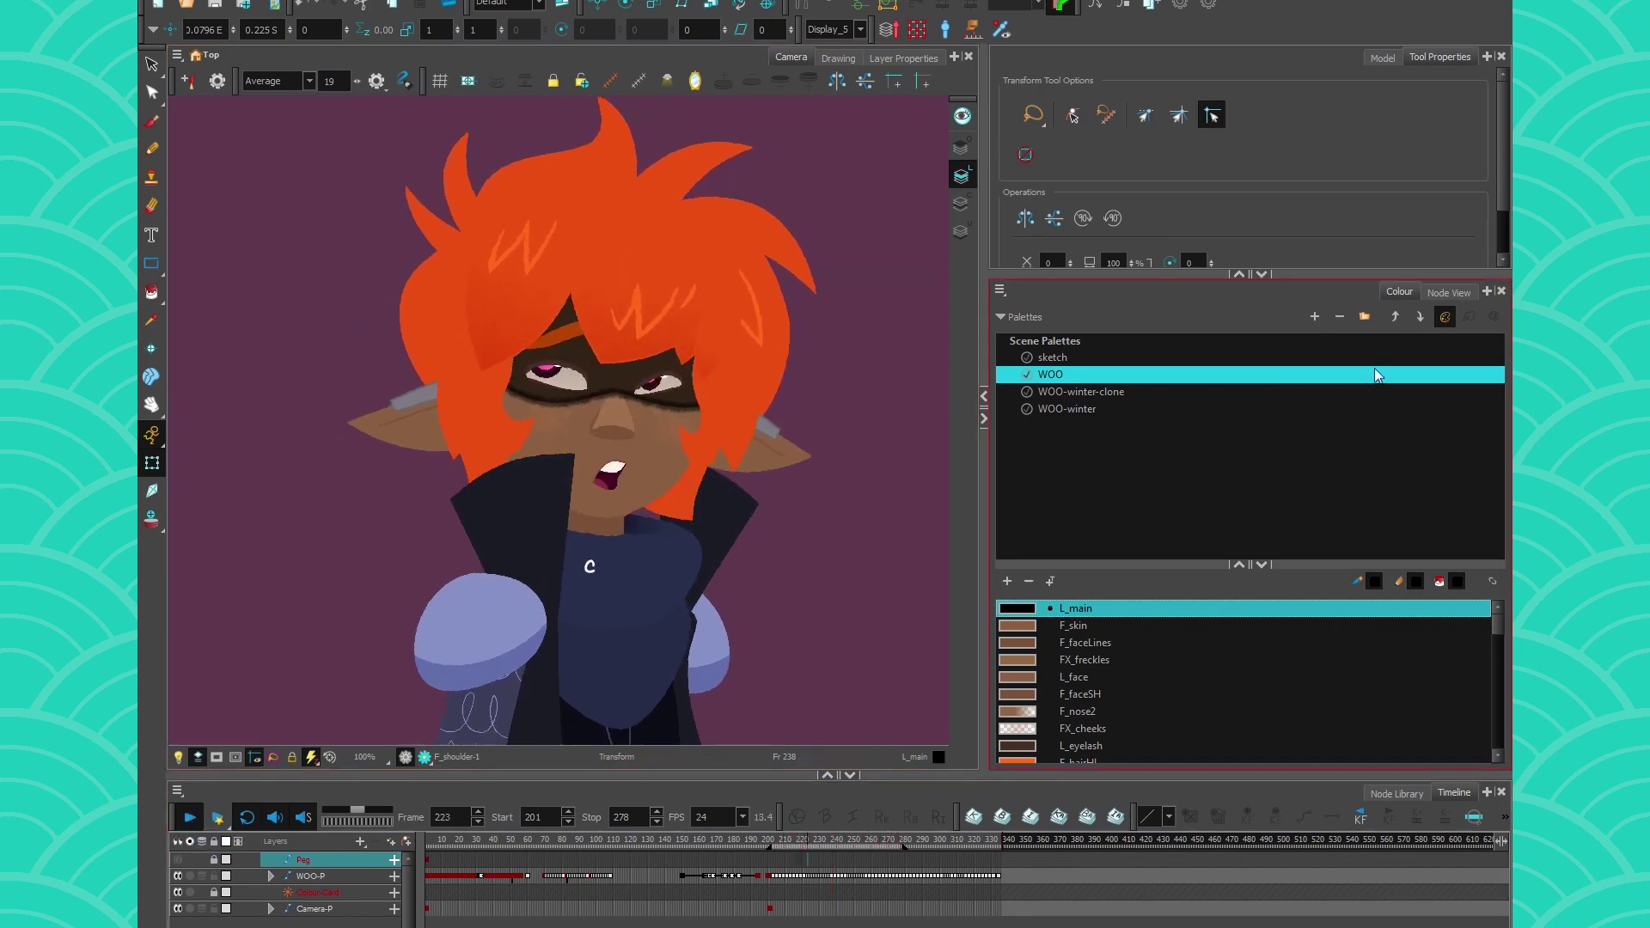
click(1421, 316)
click(1395, 317)
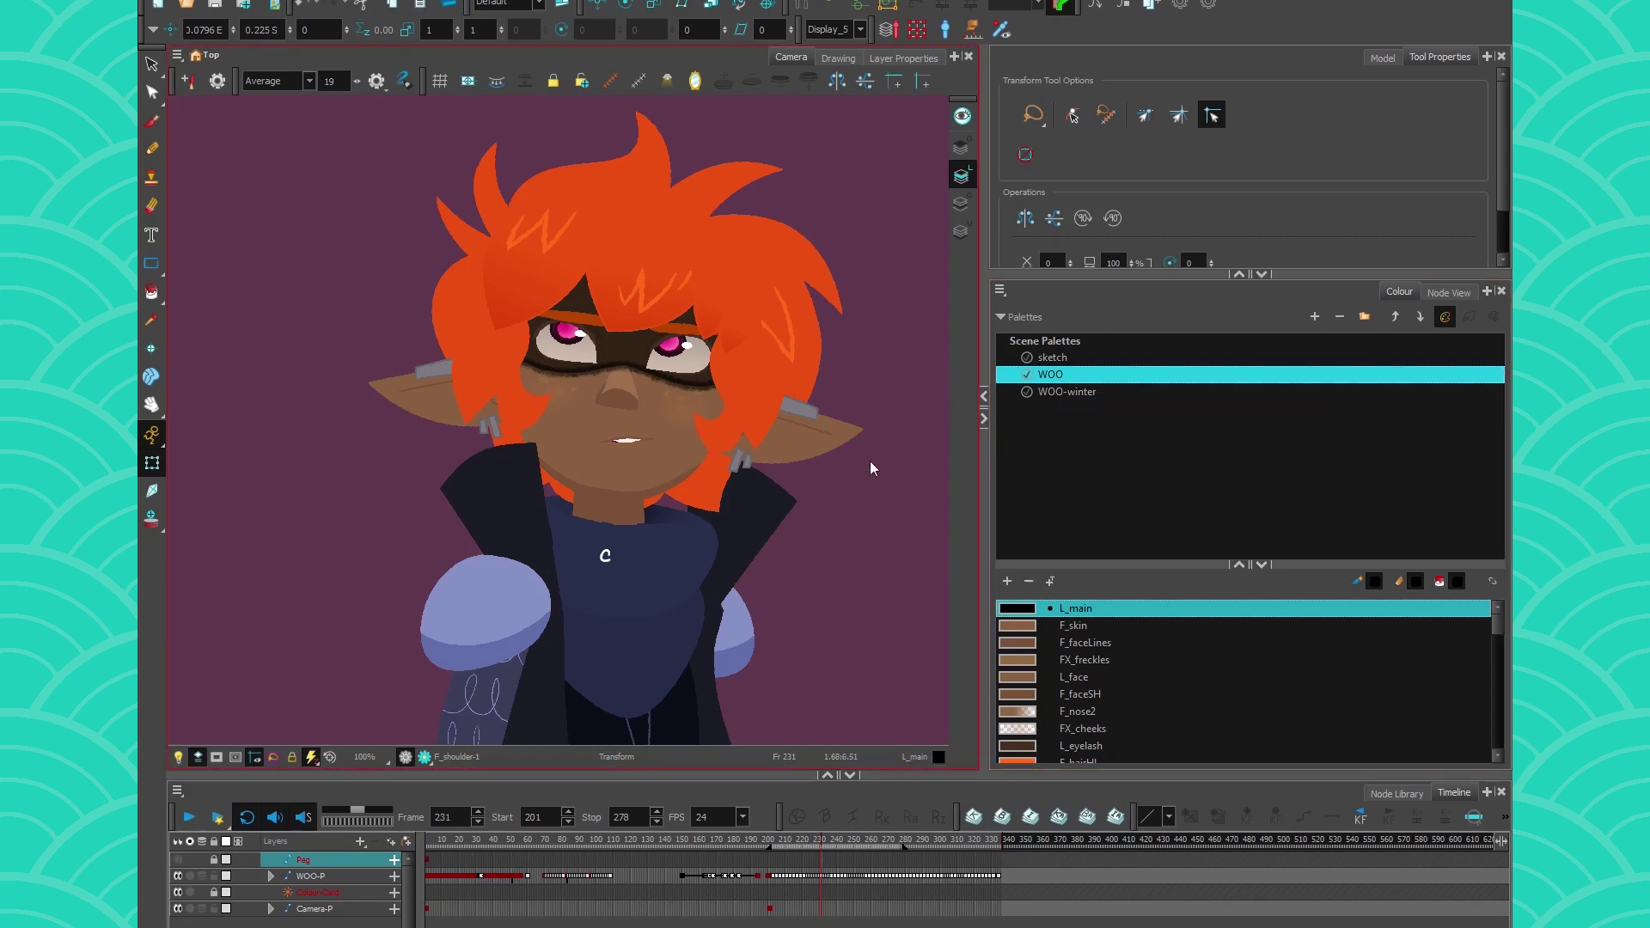
Compare both colour schemes by repeatedly moving the WOO palette below WOO-winter and back above it
click(1420, 318)
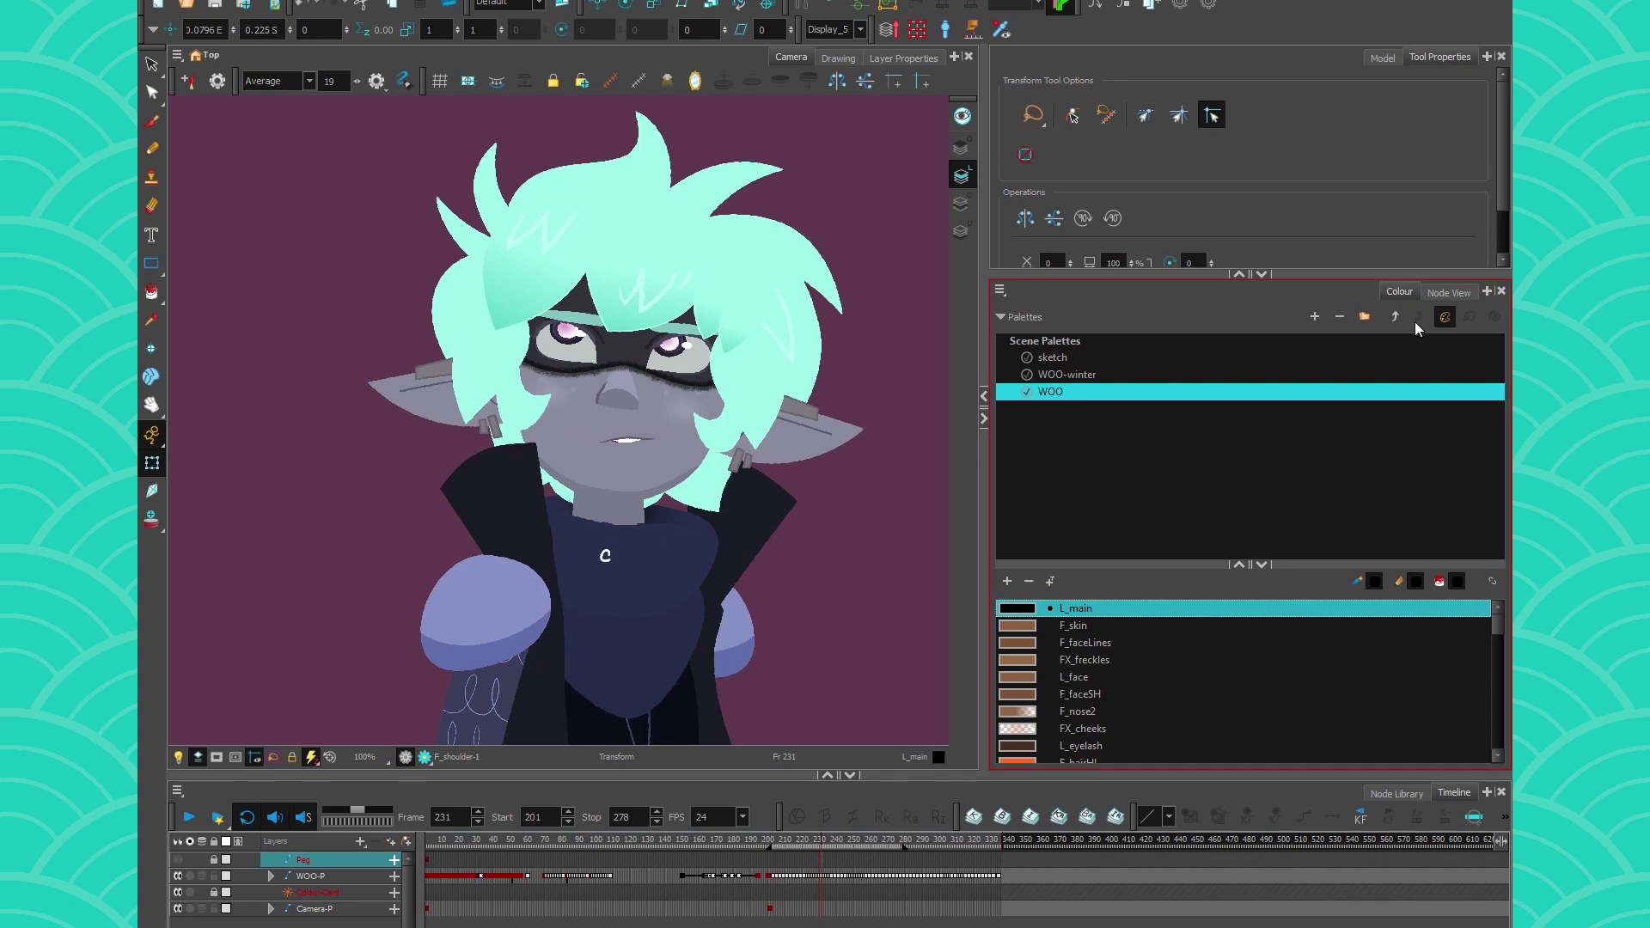
click(1396, 317)
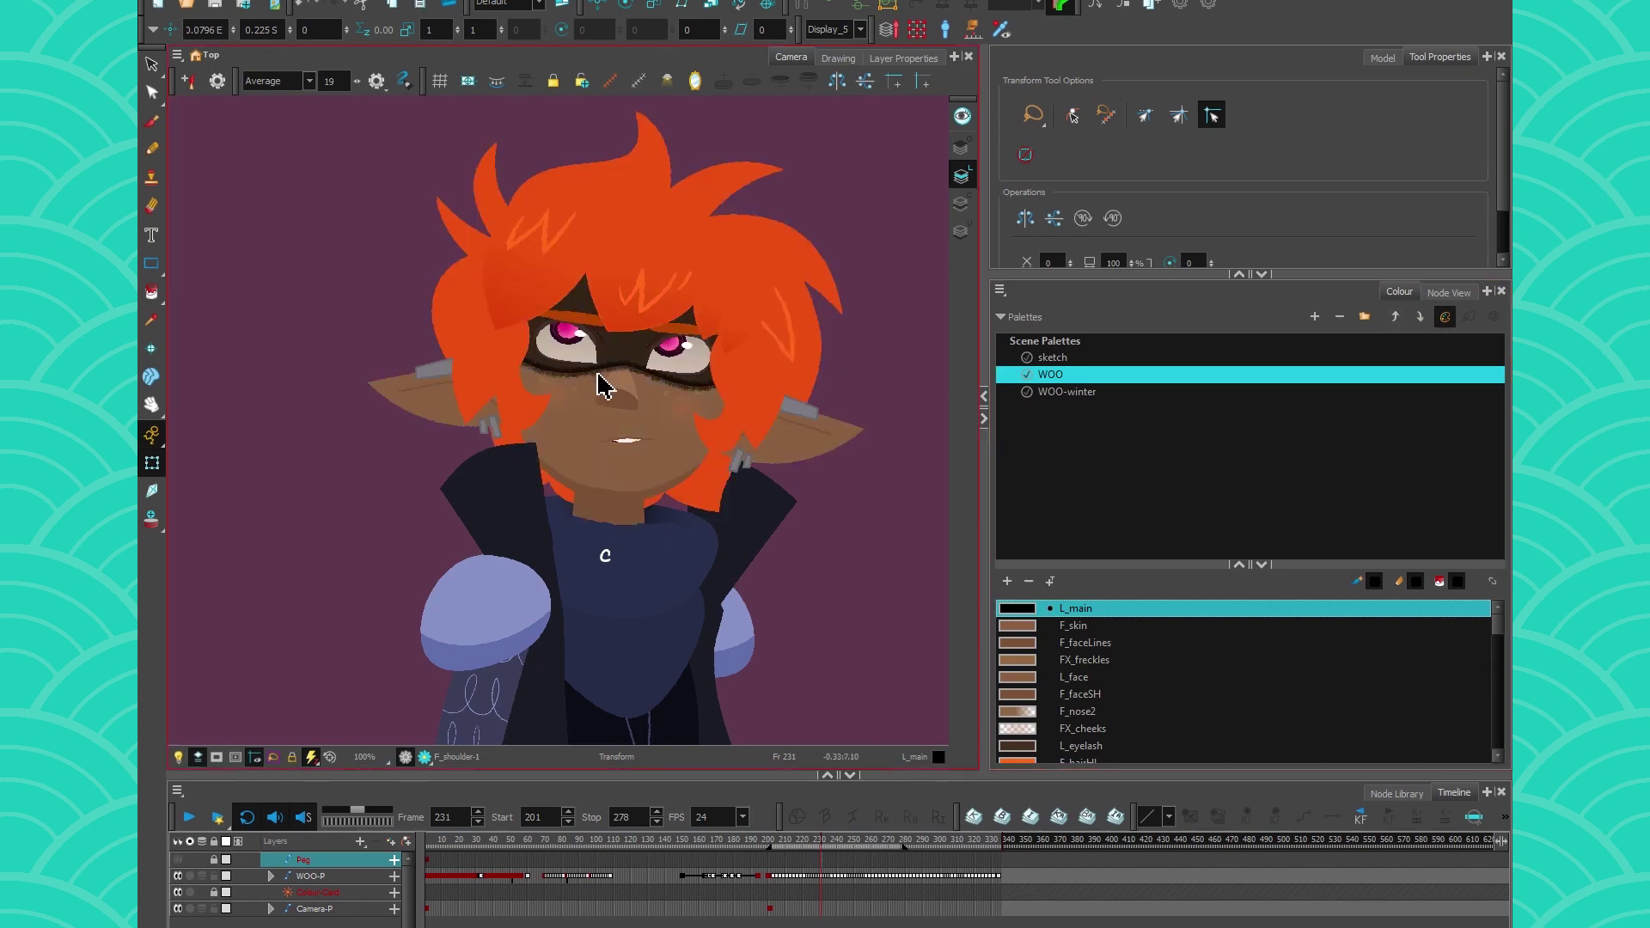
click(1420, 316)
click(1396, 316)
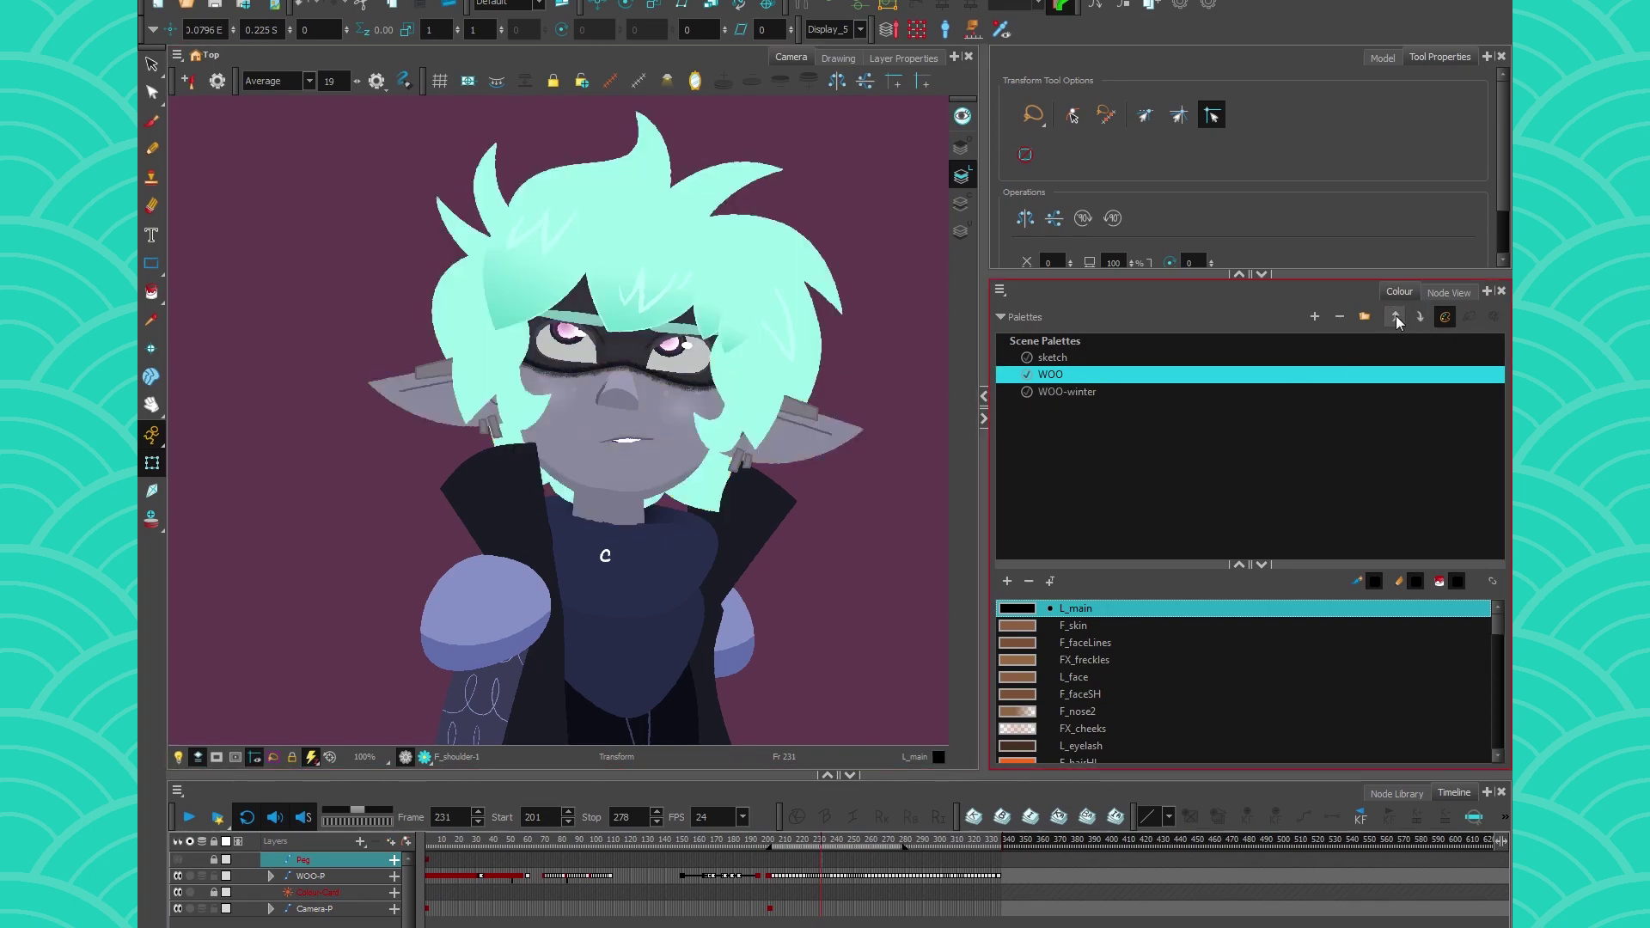
click(1420, 316)
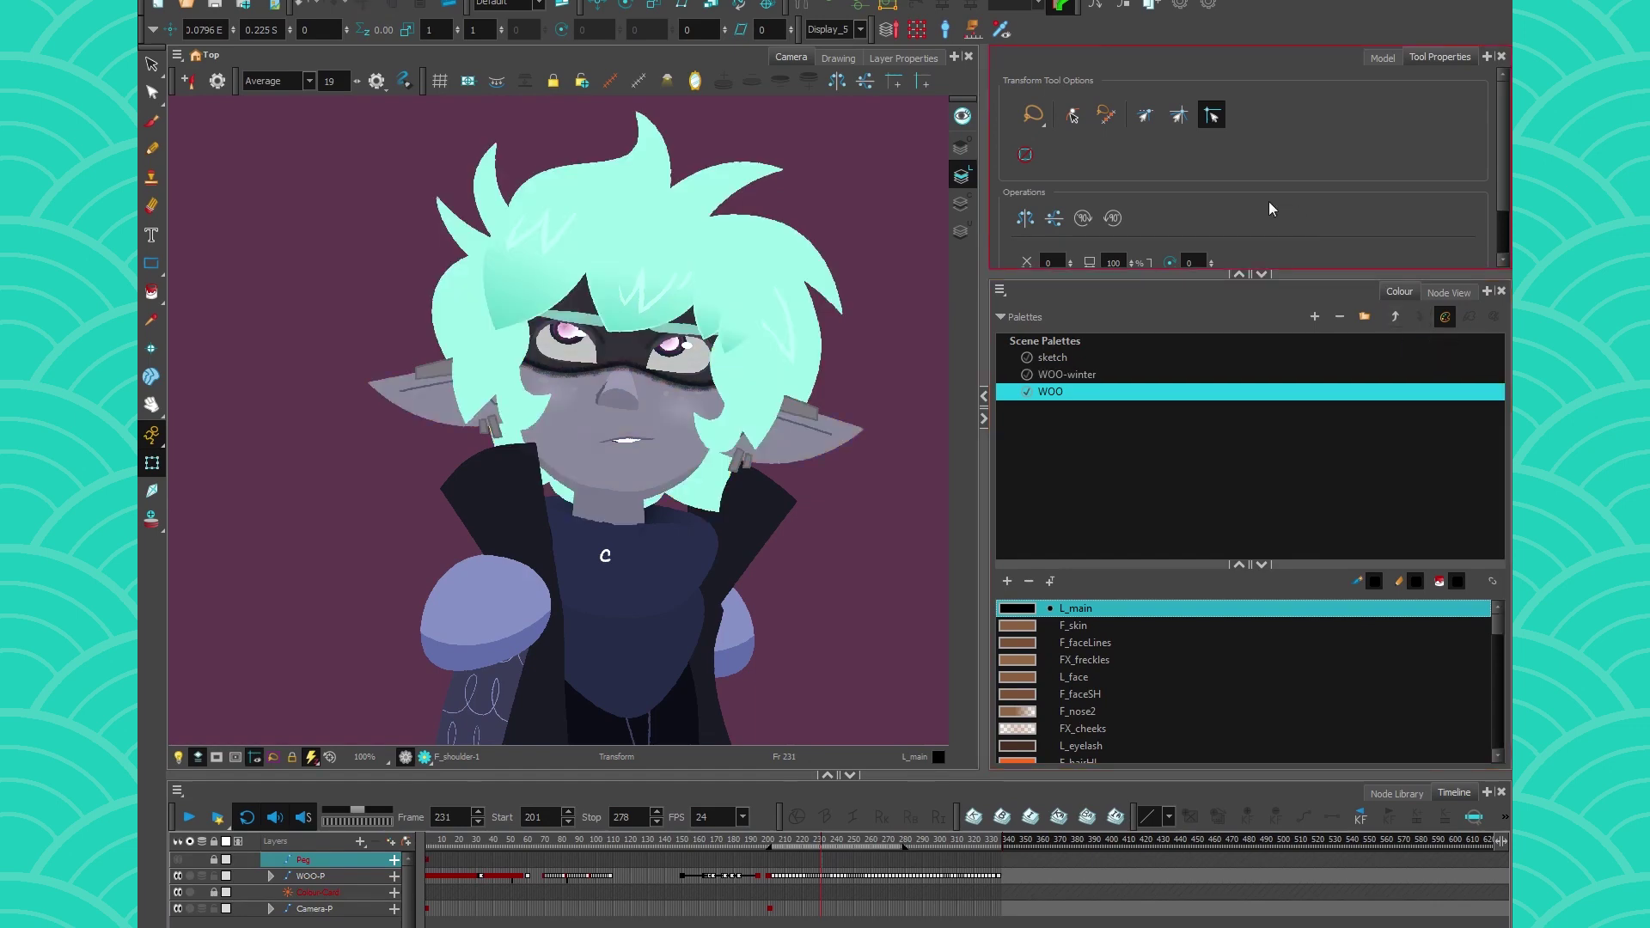
click(1395, 317)
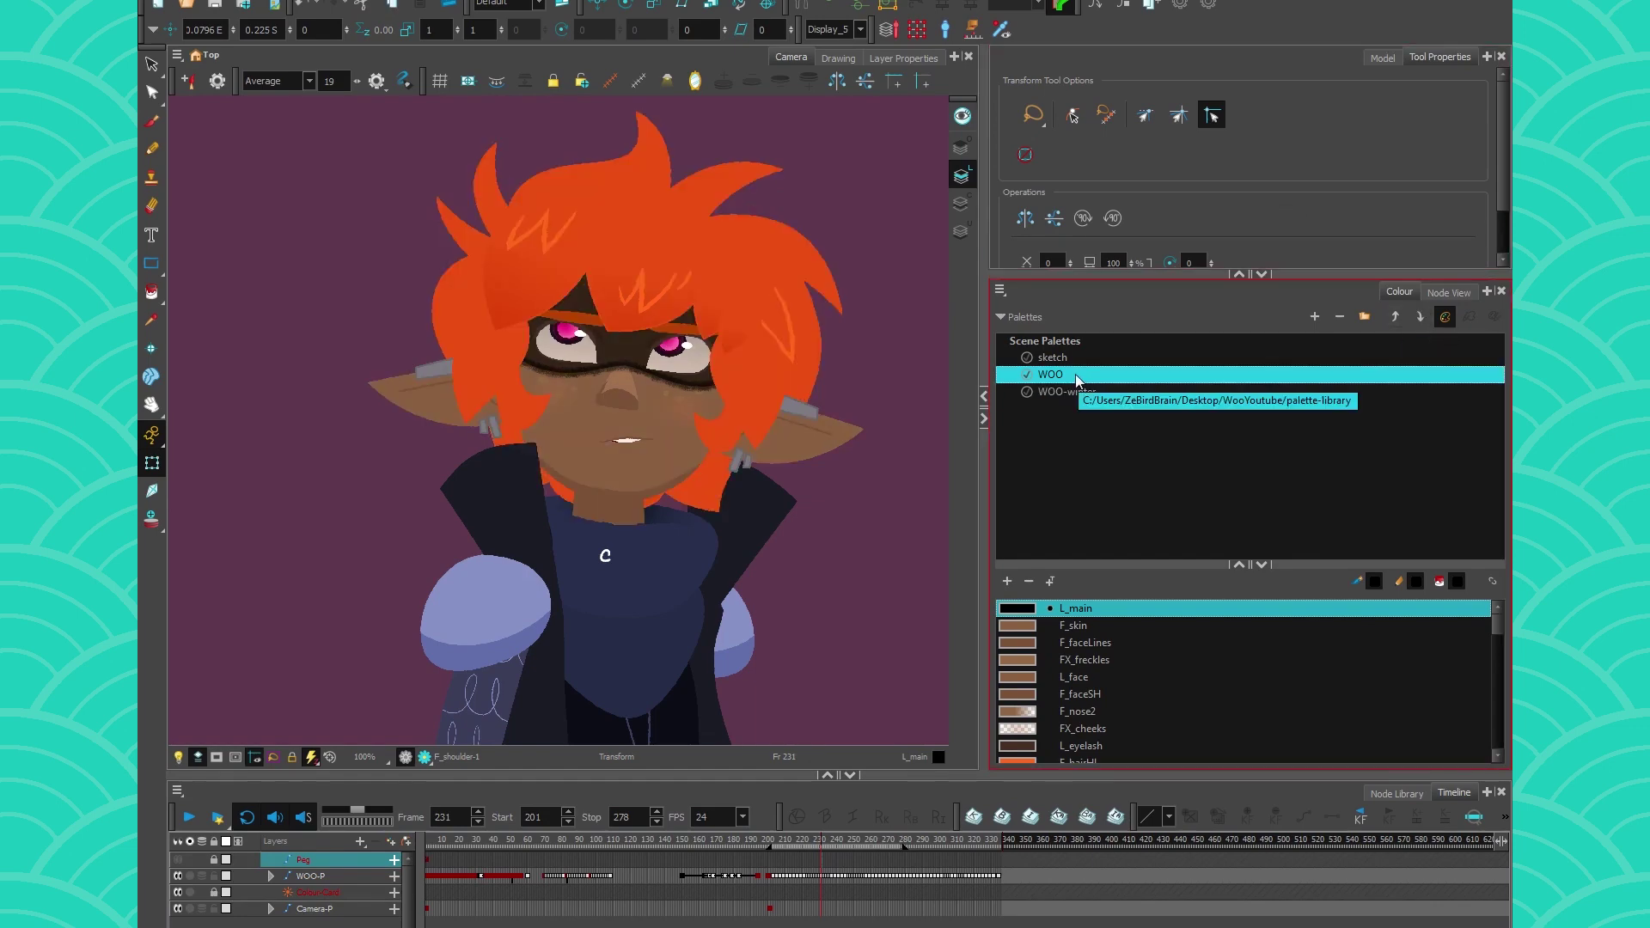
Clone the WOO palette under the name WOO-clonebvbb
right_click(1078, 381)
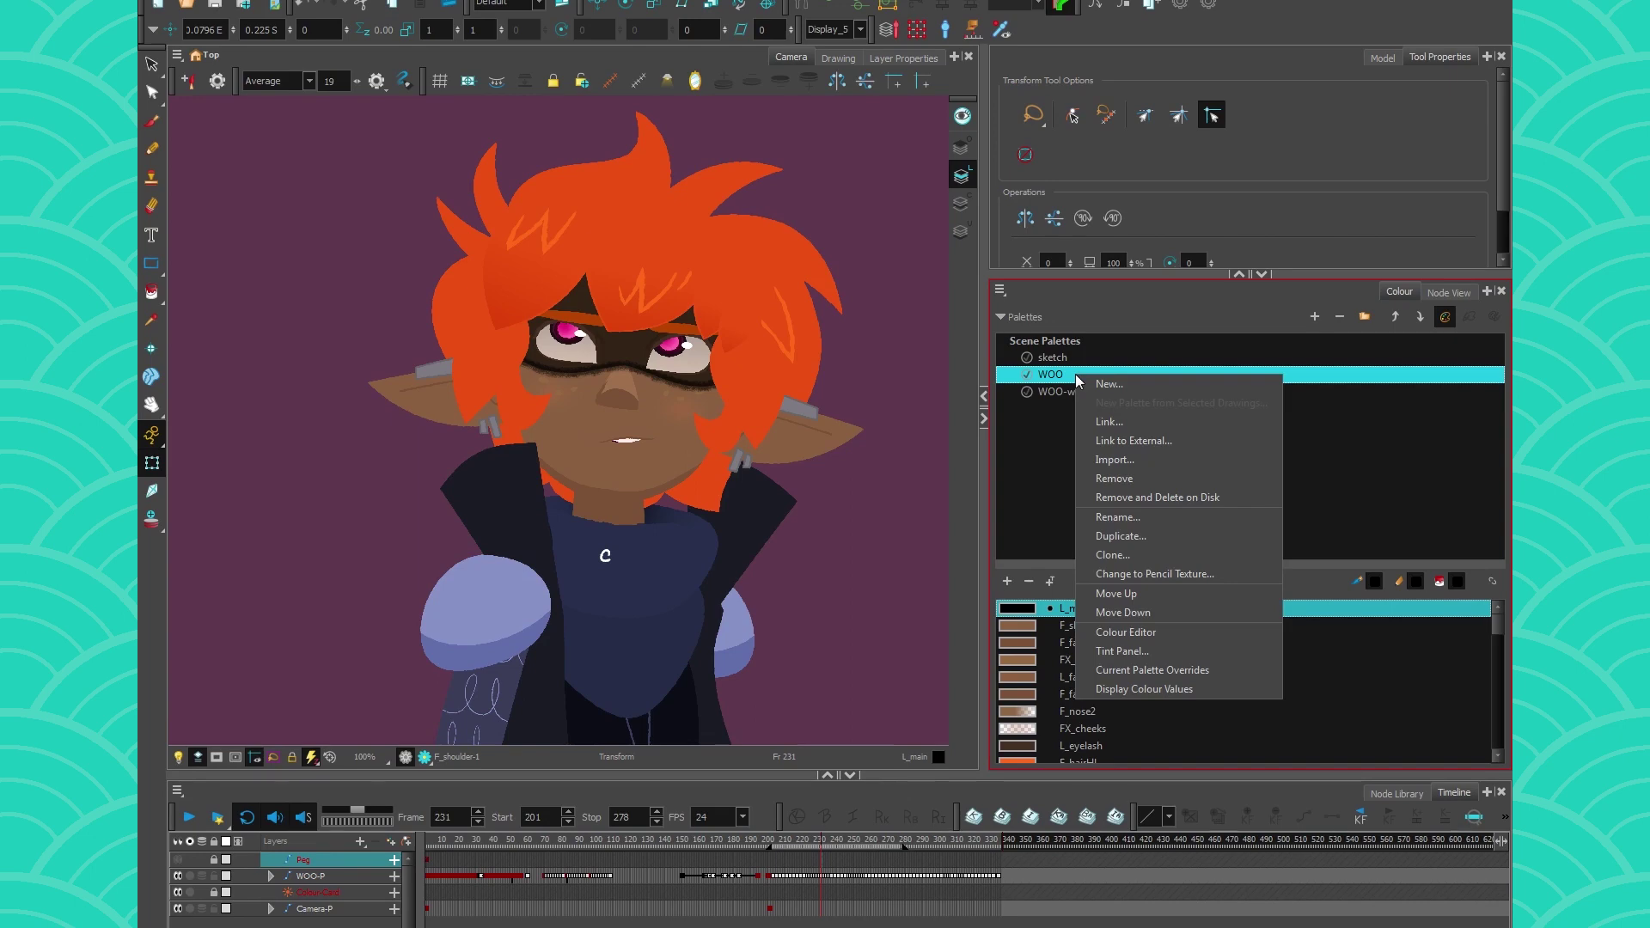
click(1114, 554)
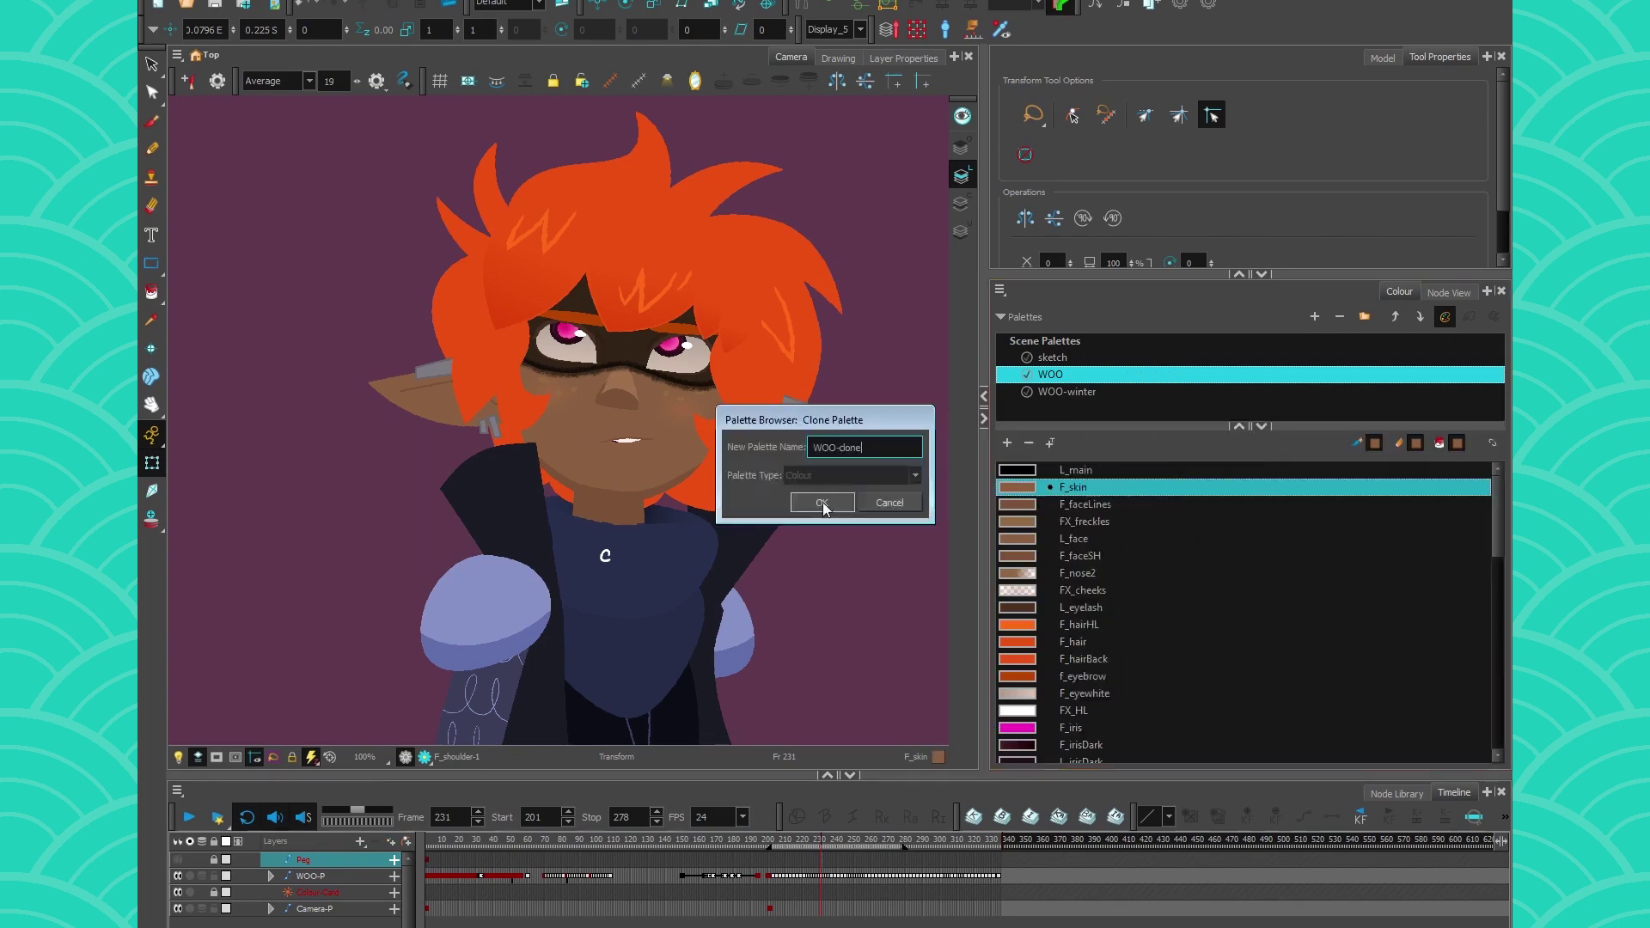
text(bvbb)
key(Return)
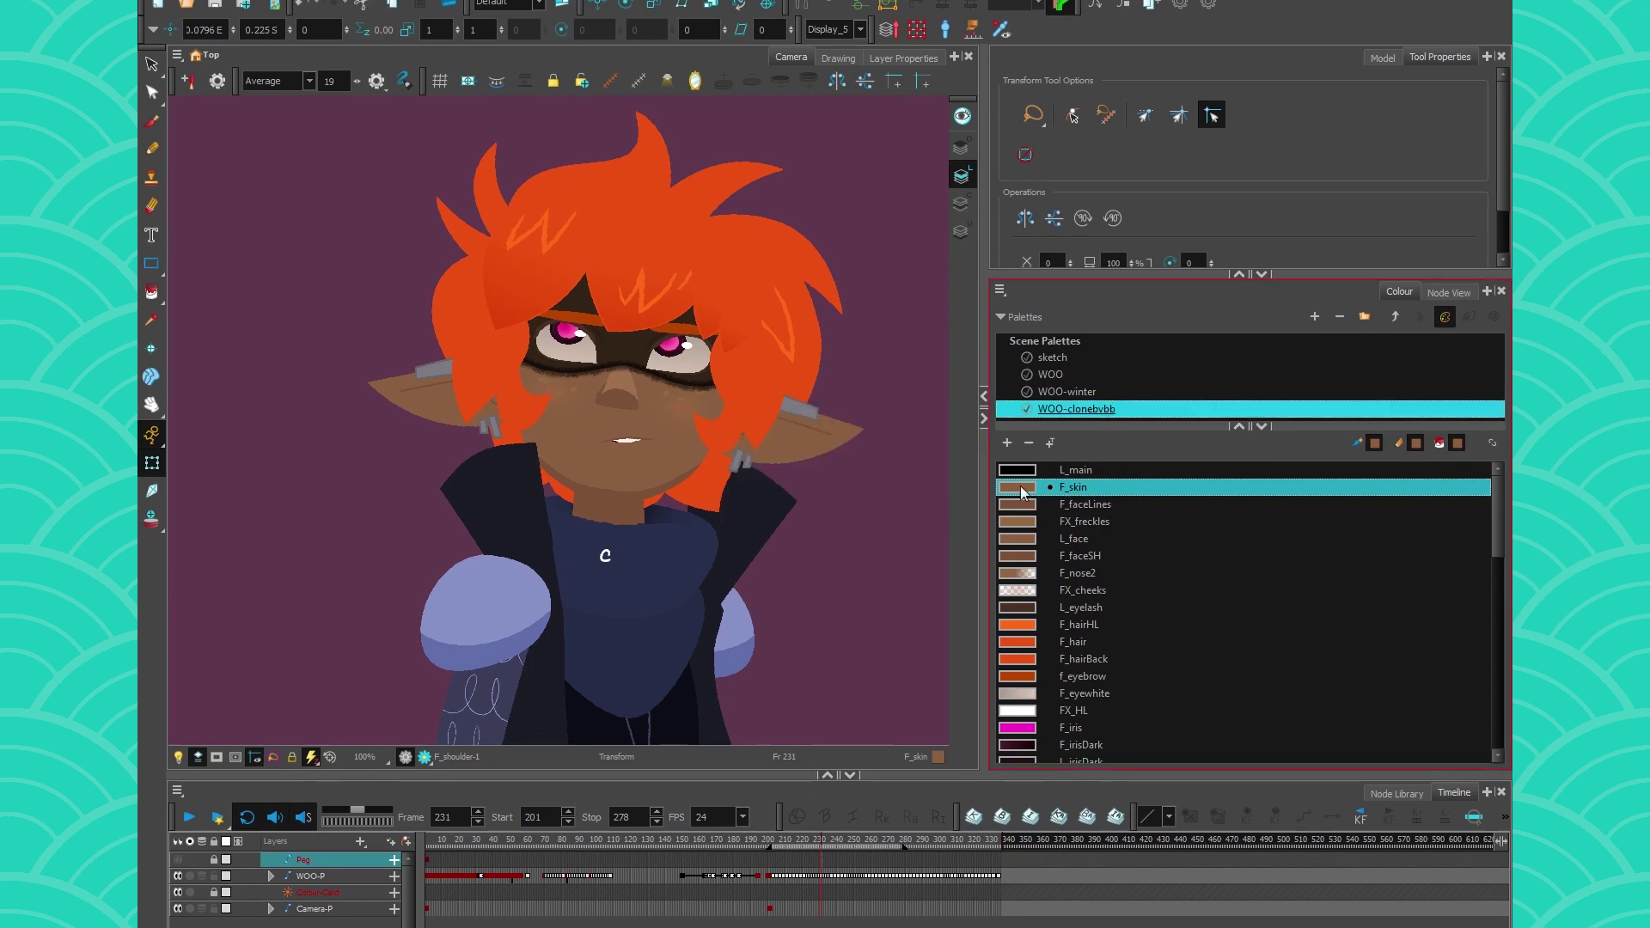
Recolour F_skin bright green in the WOO-clonebvbb palette and move that palette above WOO
double_click(1029, 497)
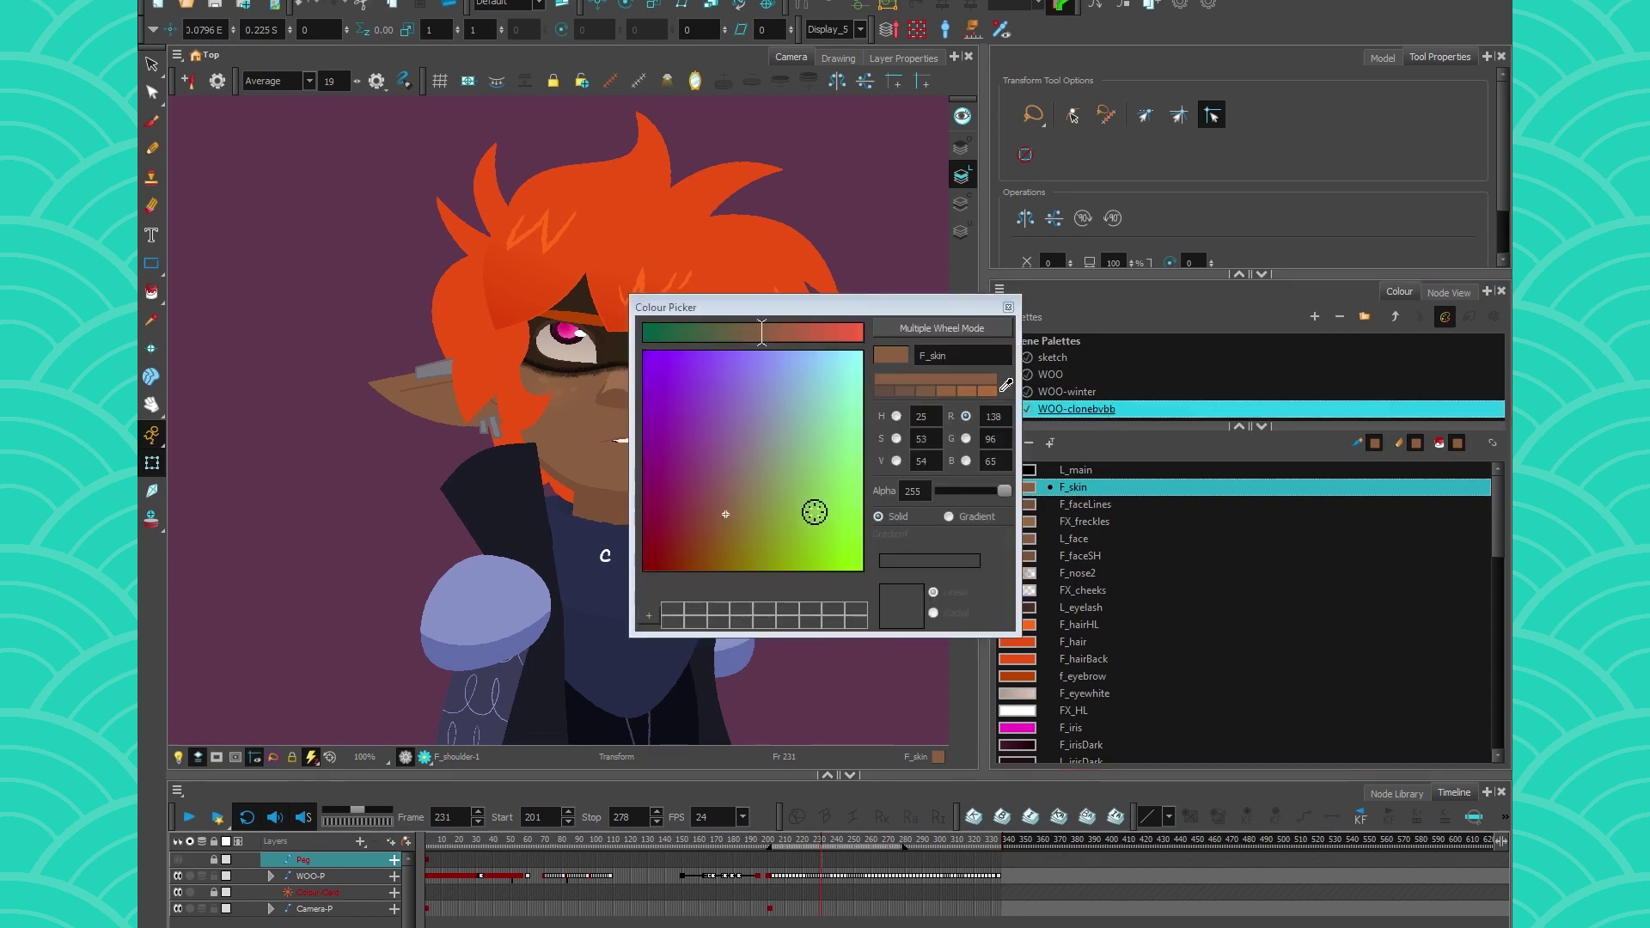
click(814, 508)
click(1008, 307)
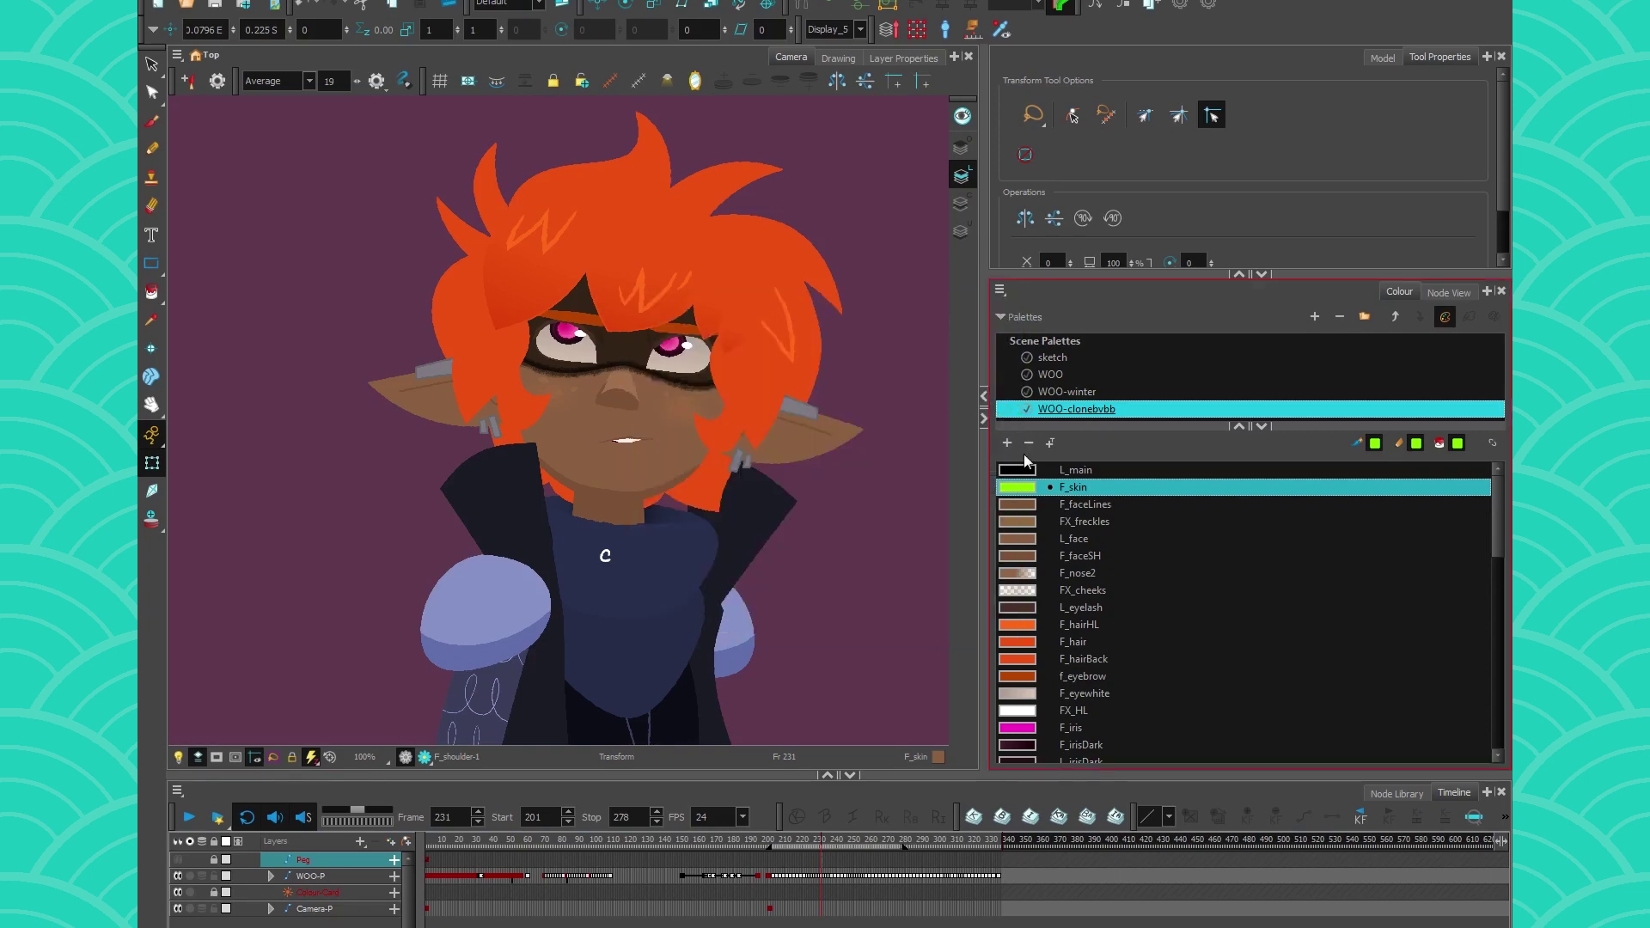
click(1396, 317)
click(1395, 316)
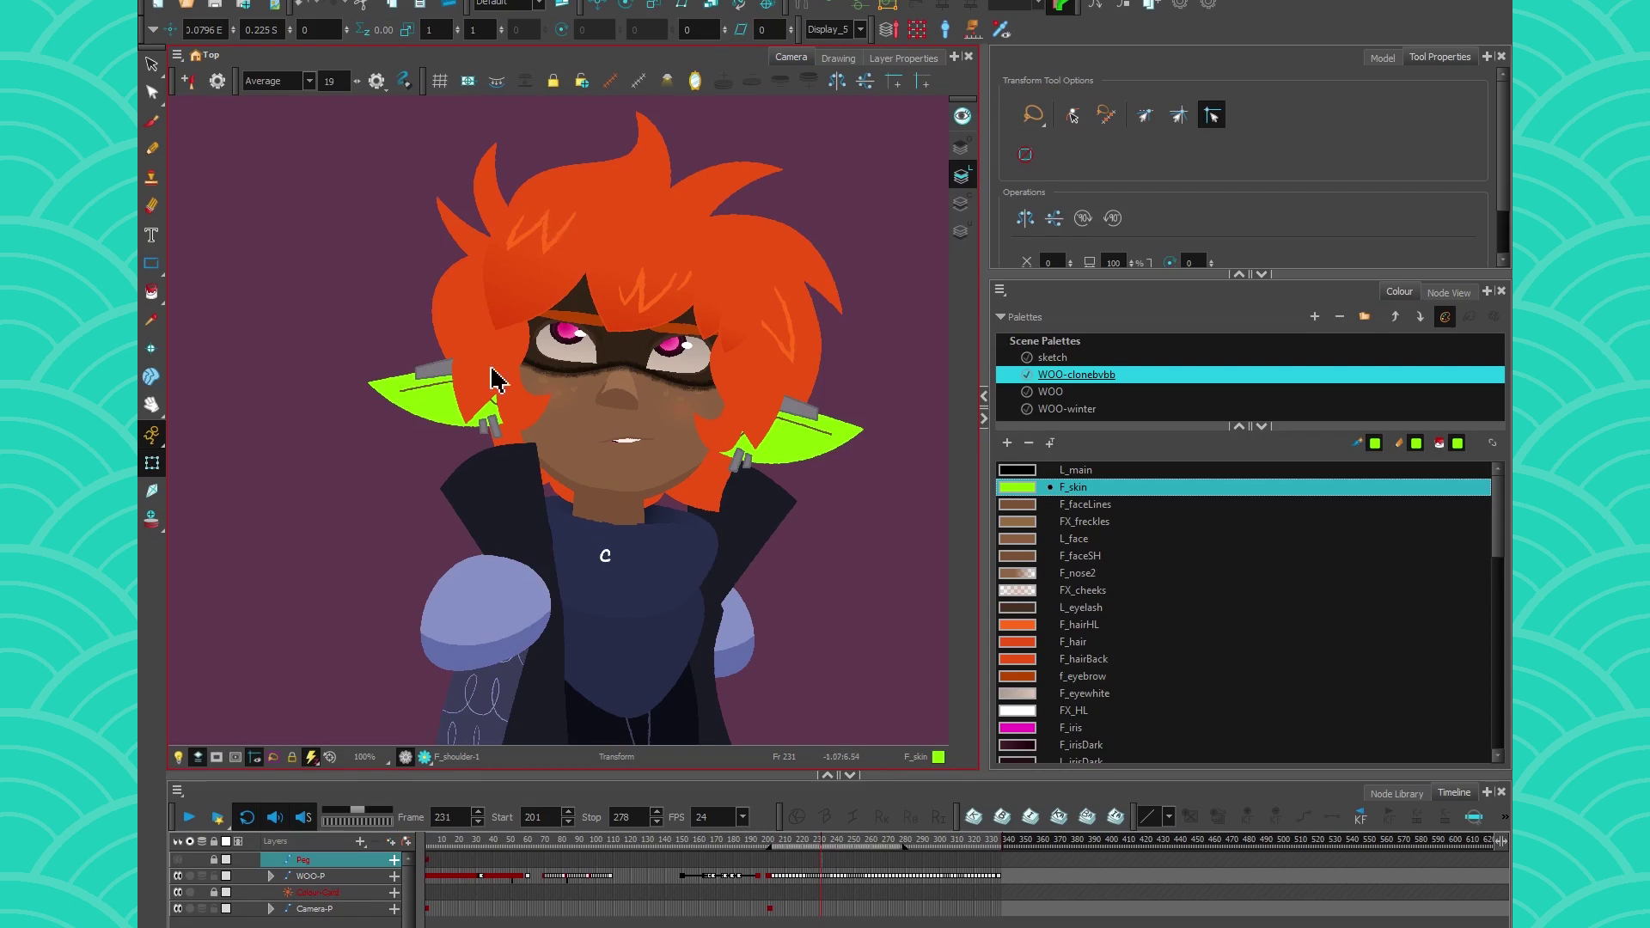
Compare the F_hair swatch in WOO-clonebvbb and WOO-winter, and remove the WOO-clonebvbb palette
click(619, 229)
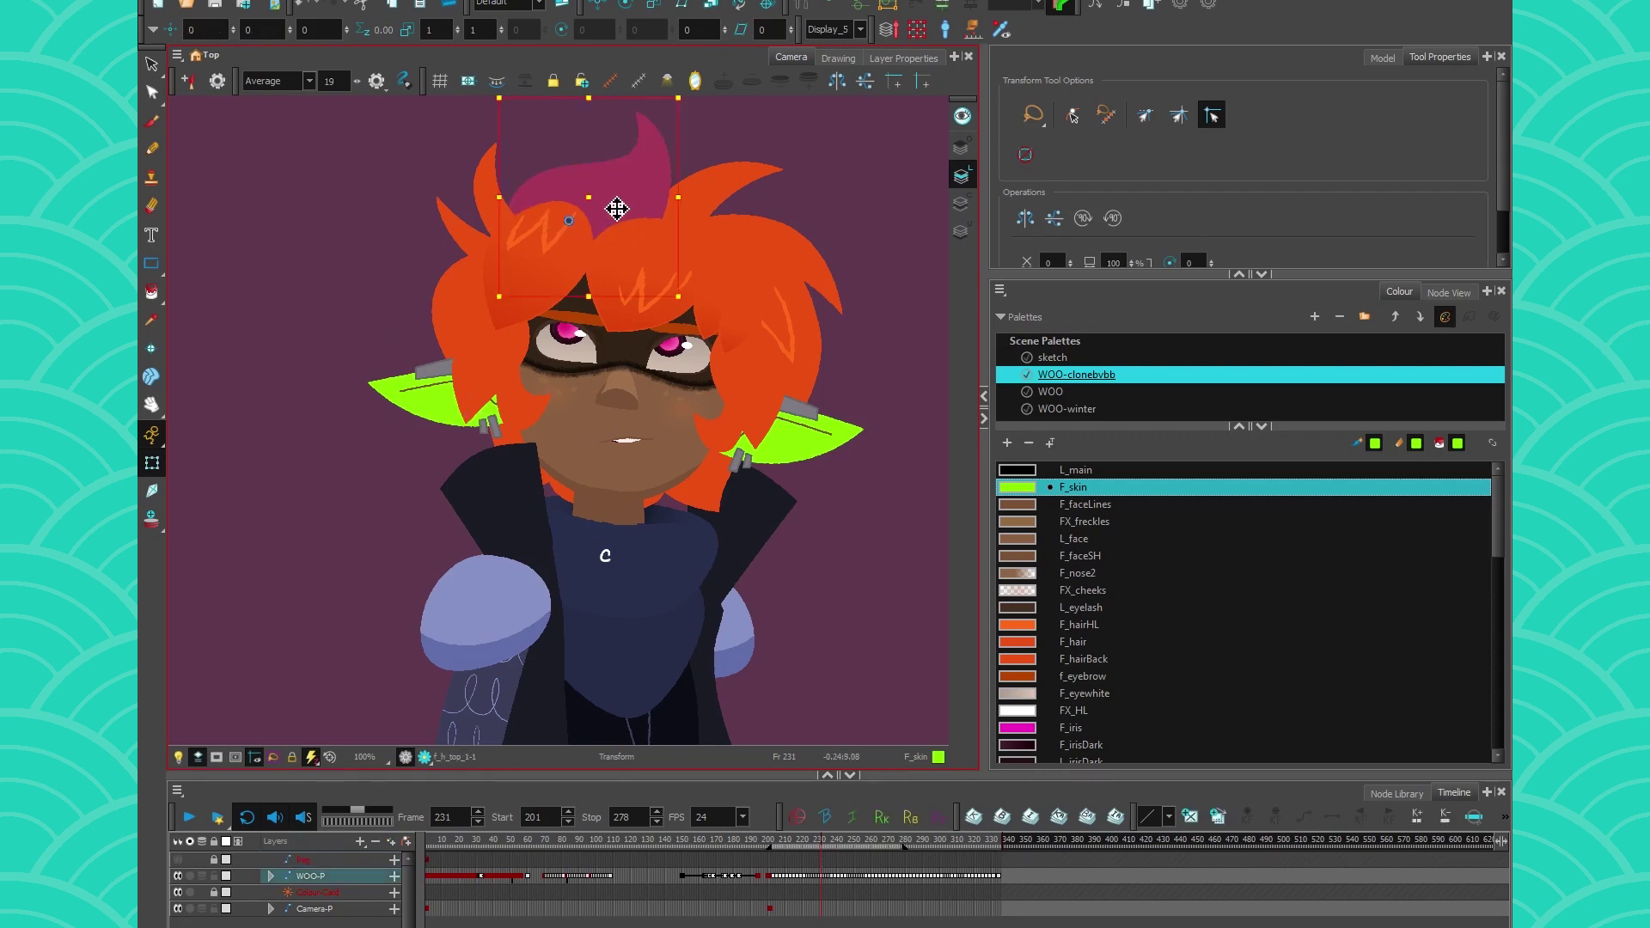
click(1036, 640)
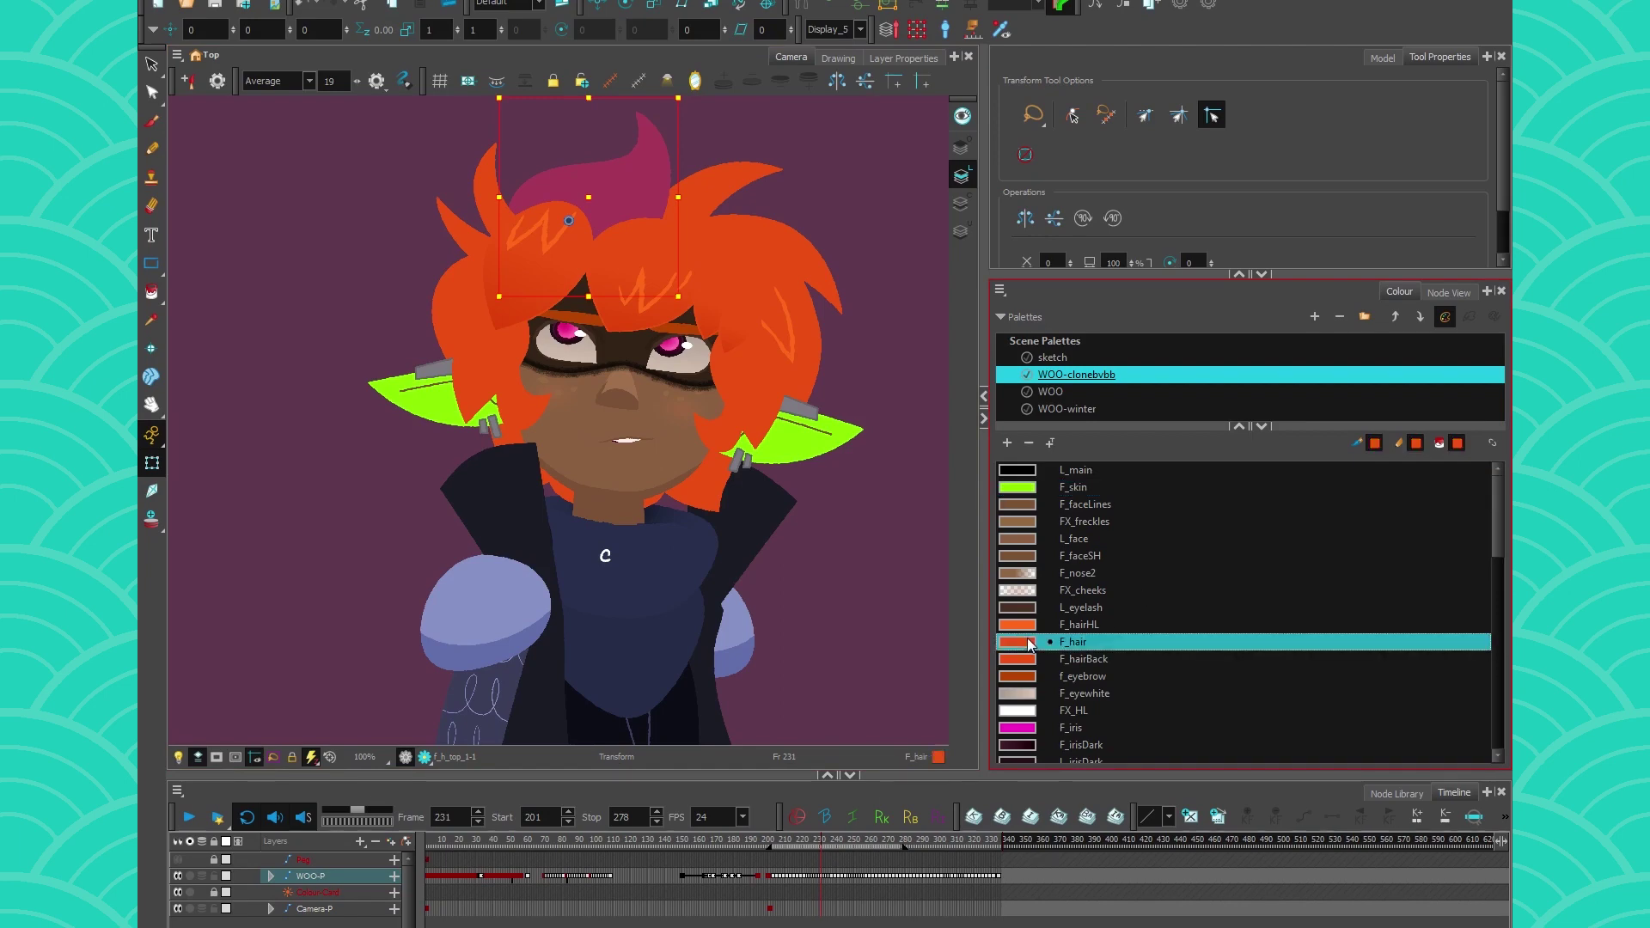
click(1068, 410)
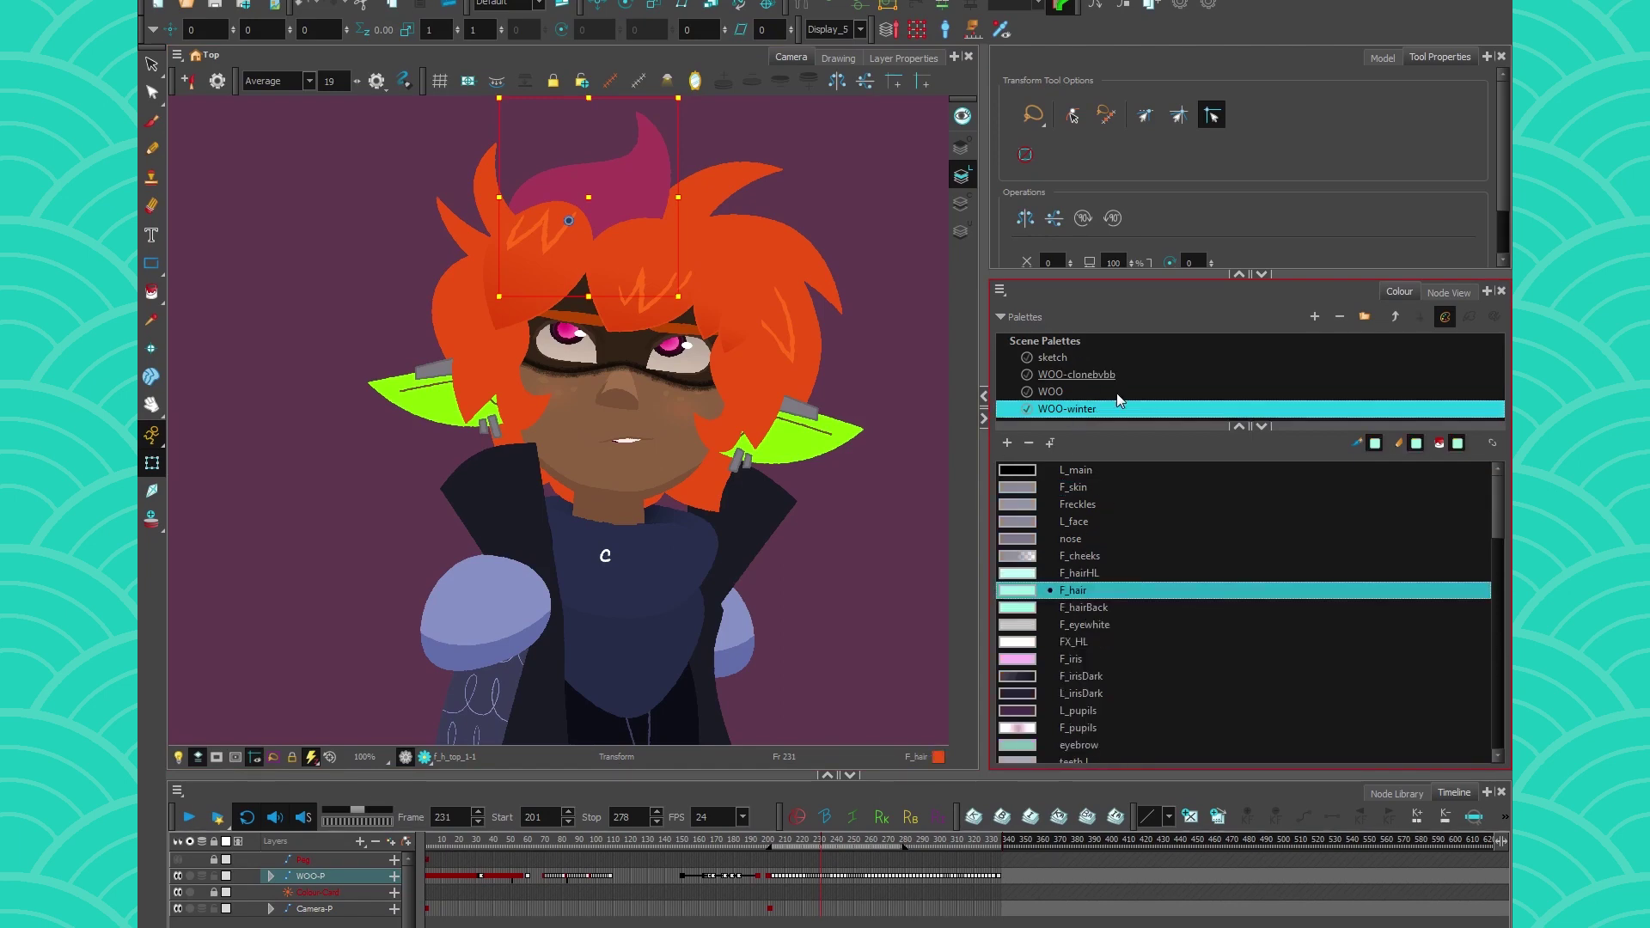
click(1075, 375)
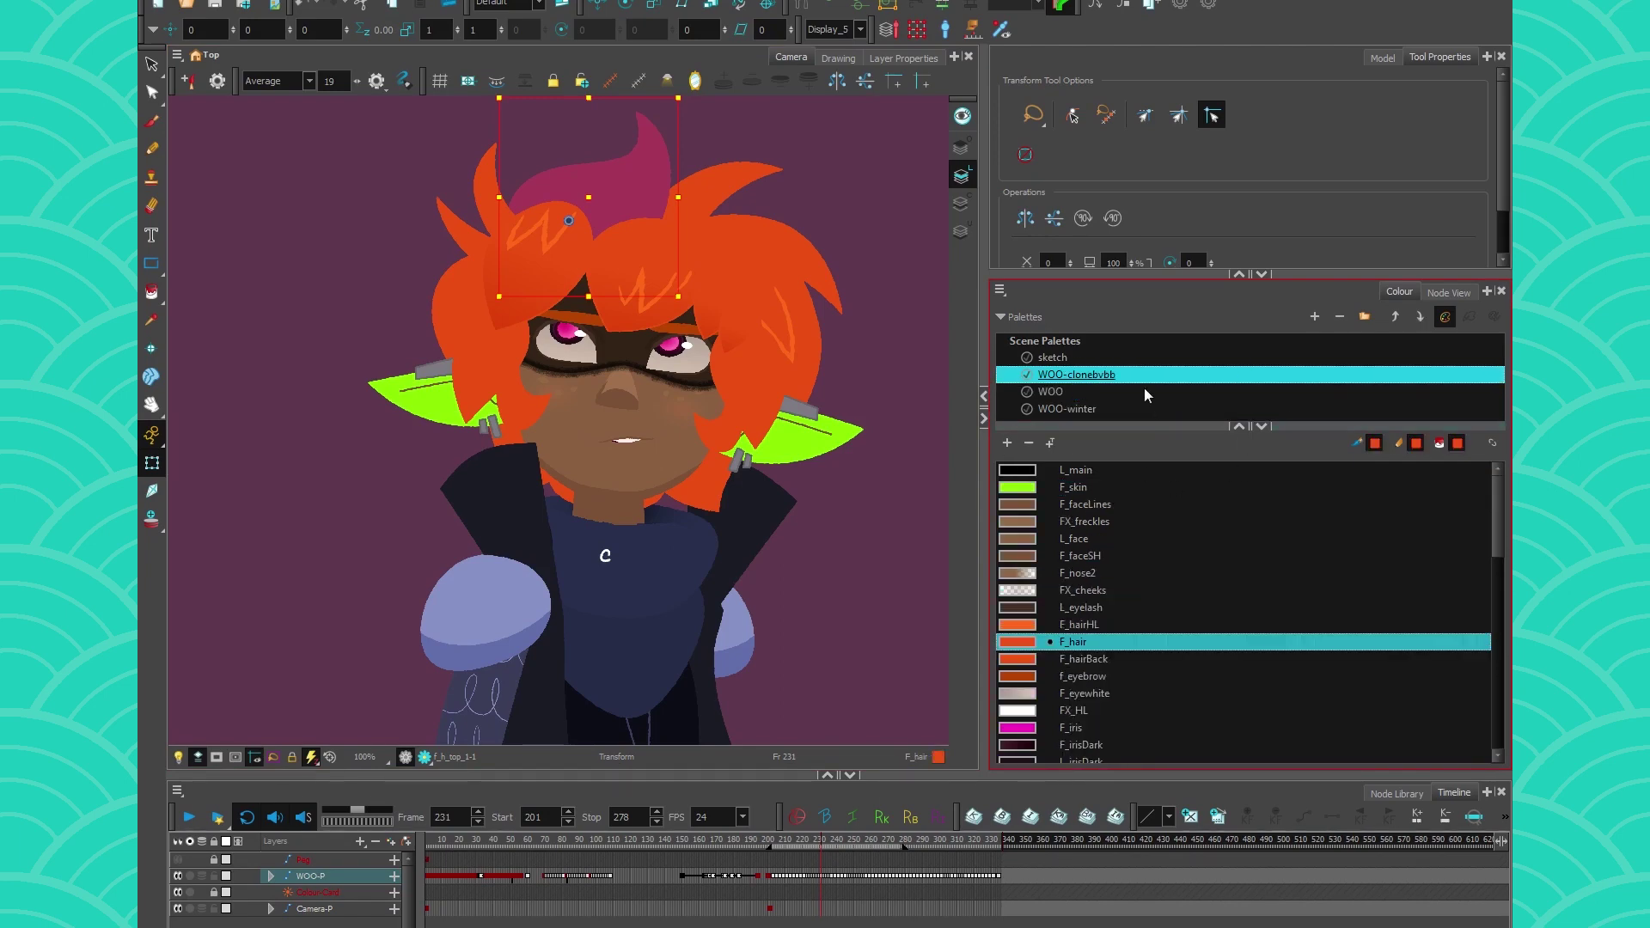
click(1347, 316)
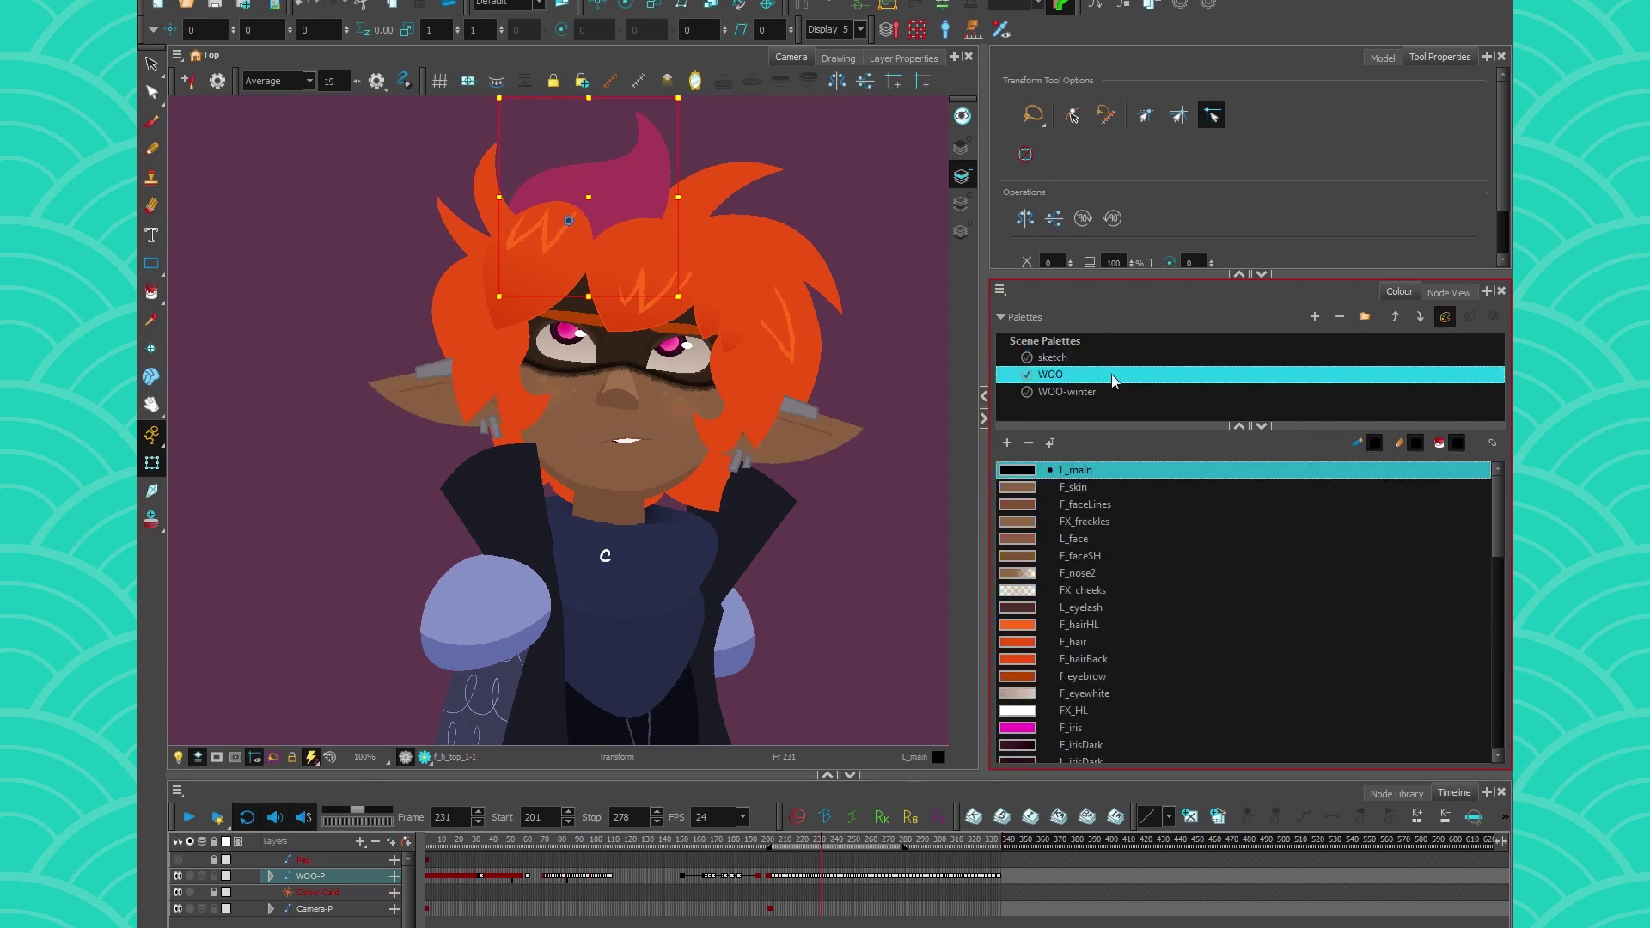
Clone the WOO palette under the name WOO-NIGHTT
right_click(1112, 373)
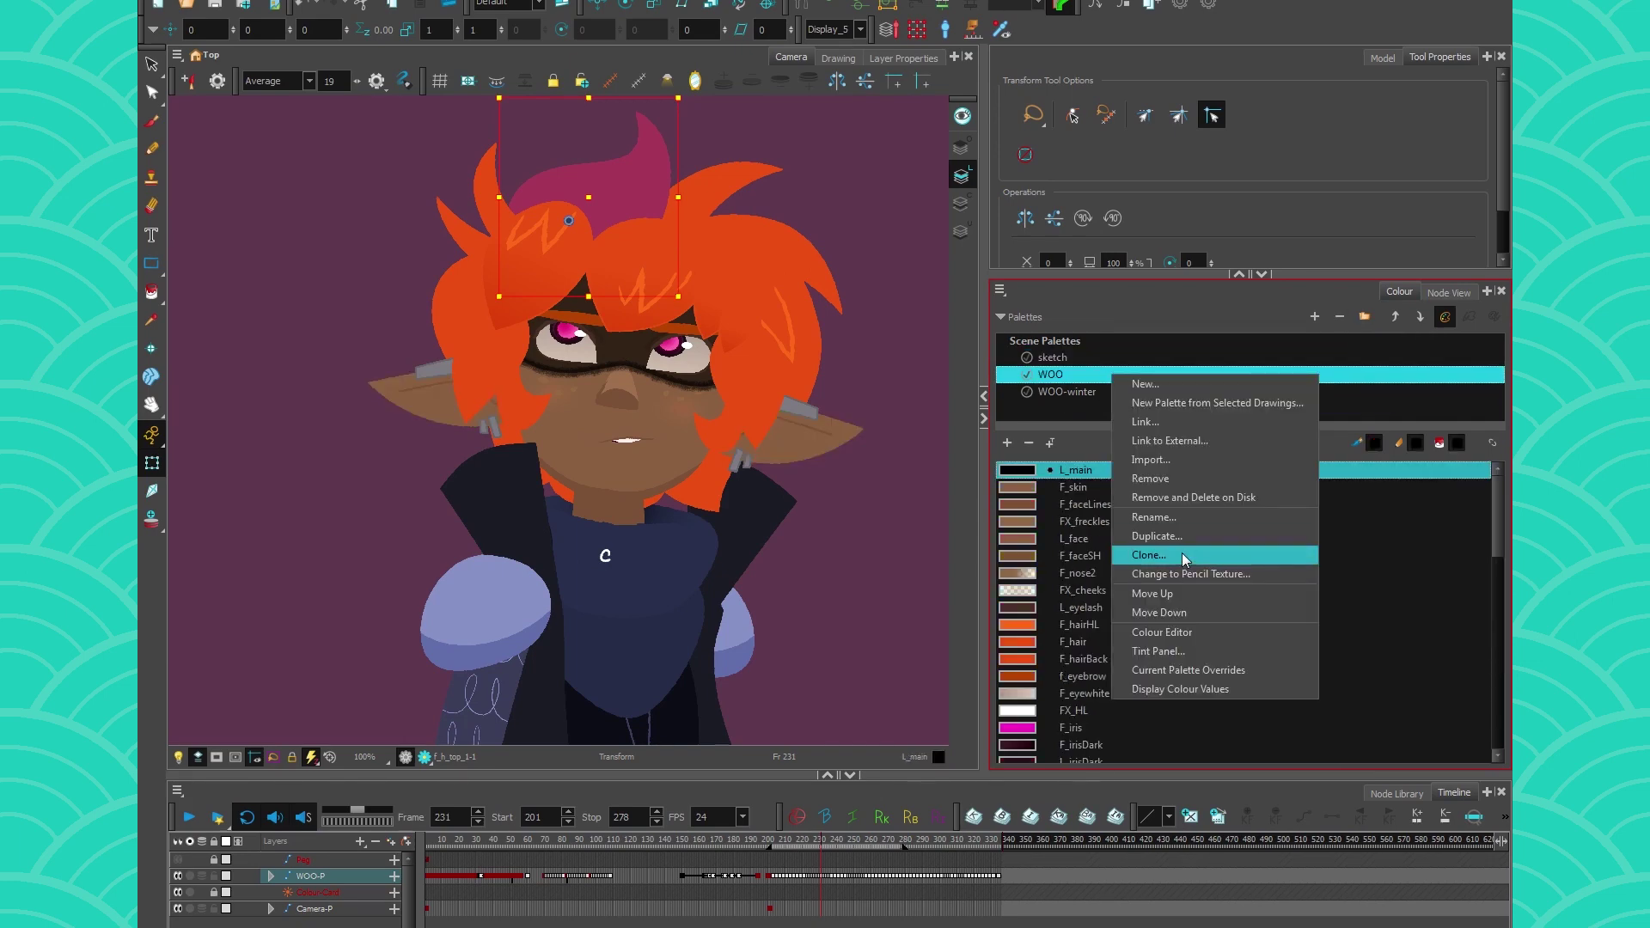
click(1183, 554)
double_click(843, 449)
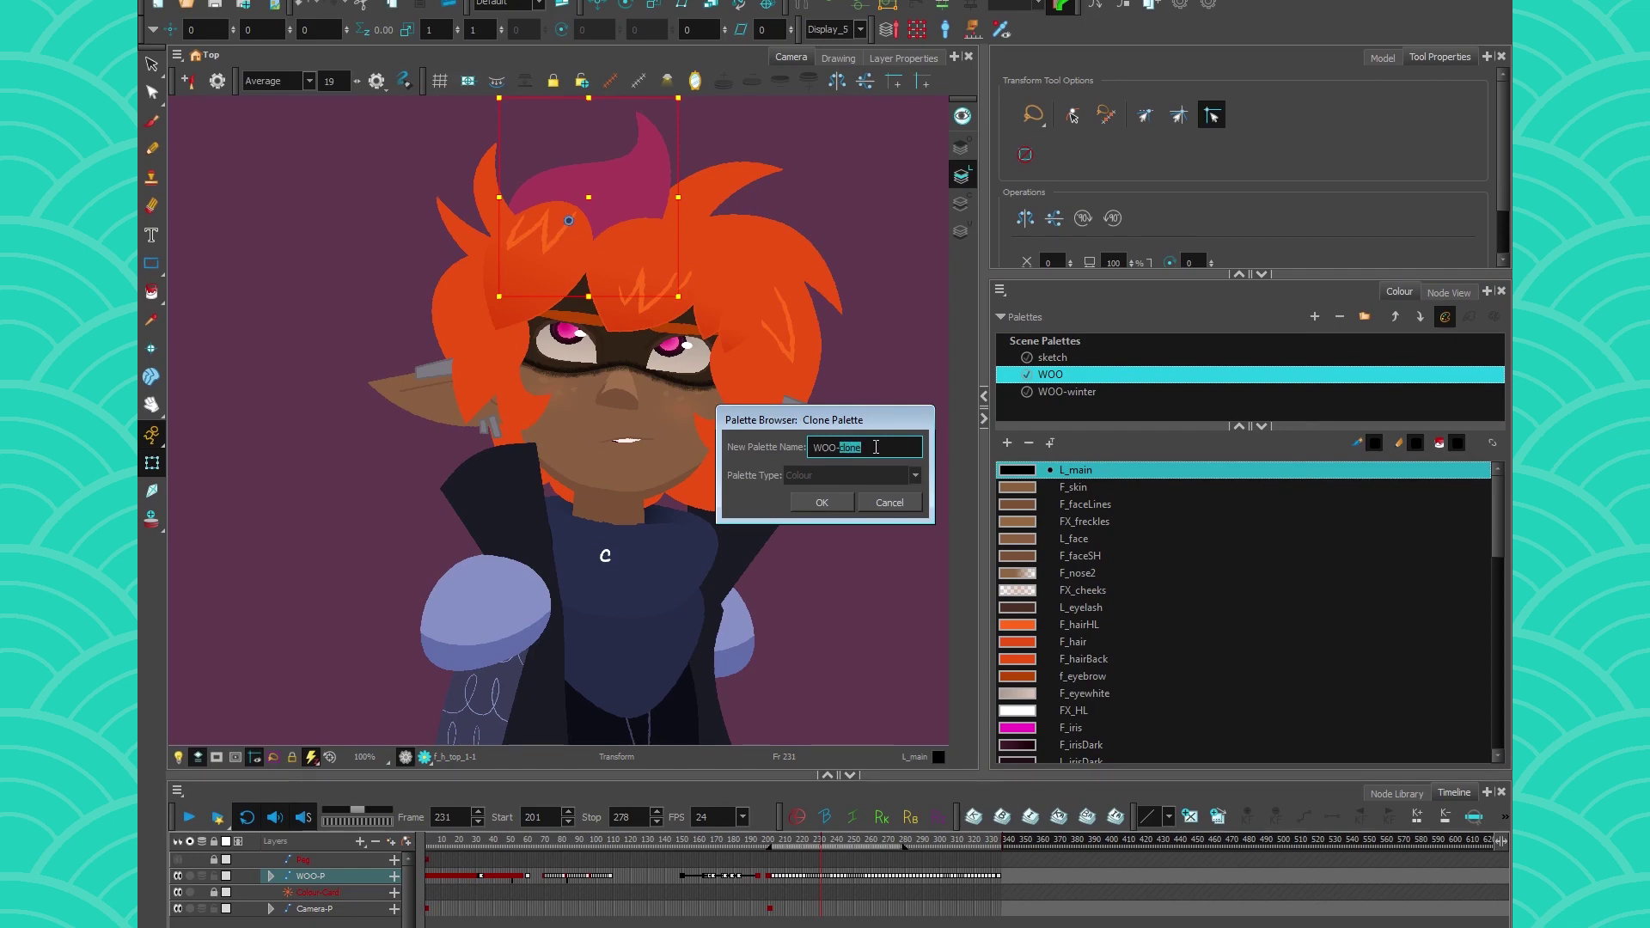
text(NIGHTT)
click(836, 502)
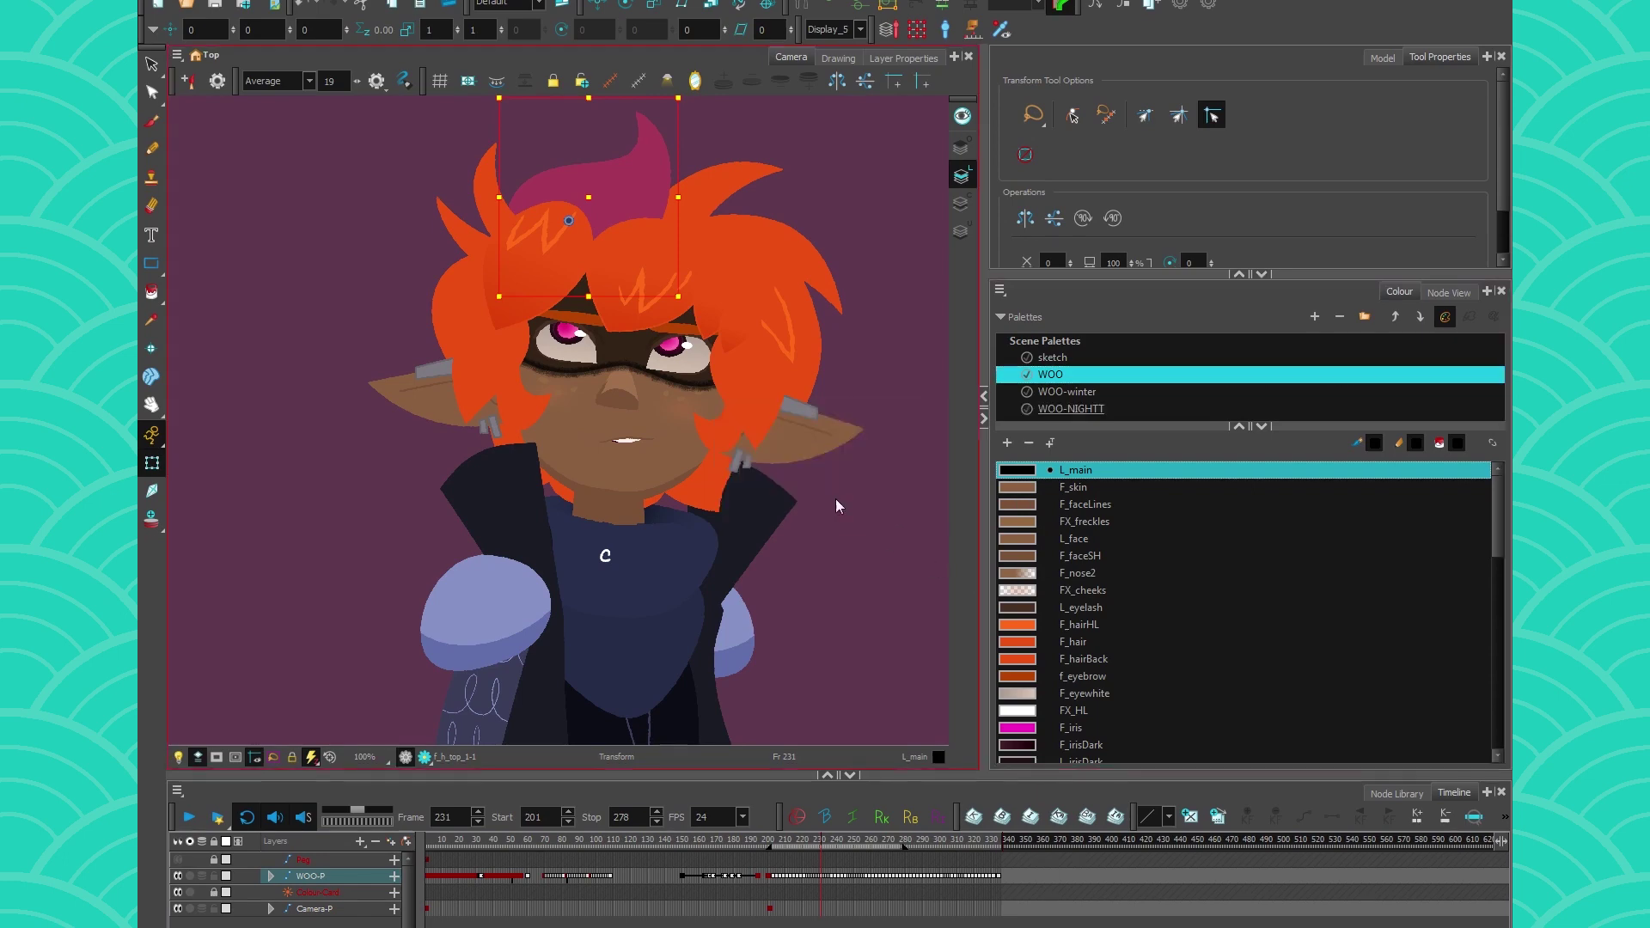
Move the WOO-NIGHTT palette up in the list so it sits above WOO and keep it selected
click(1070, 409)
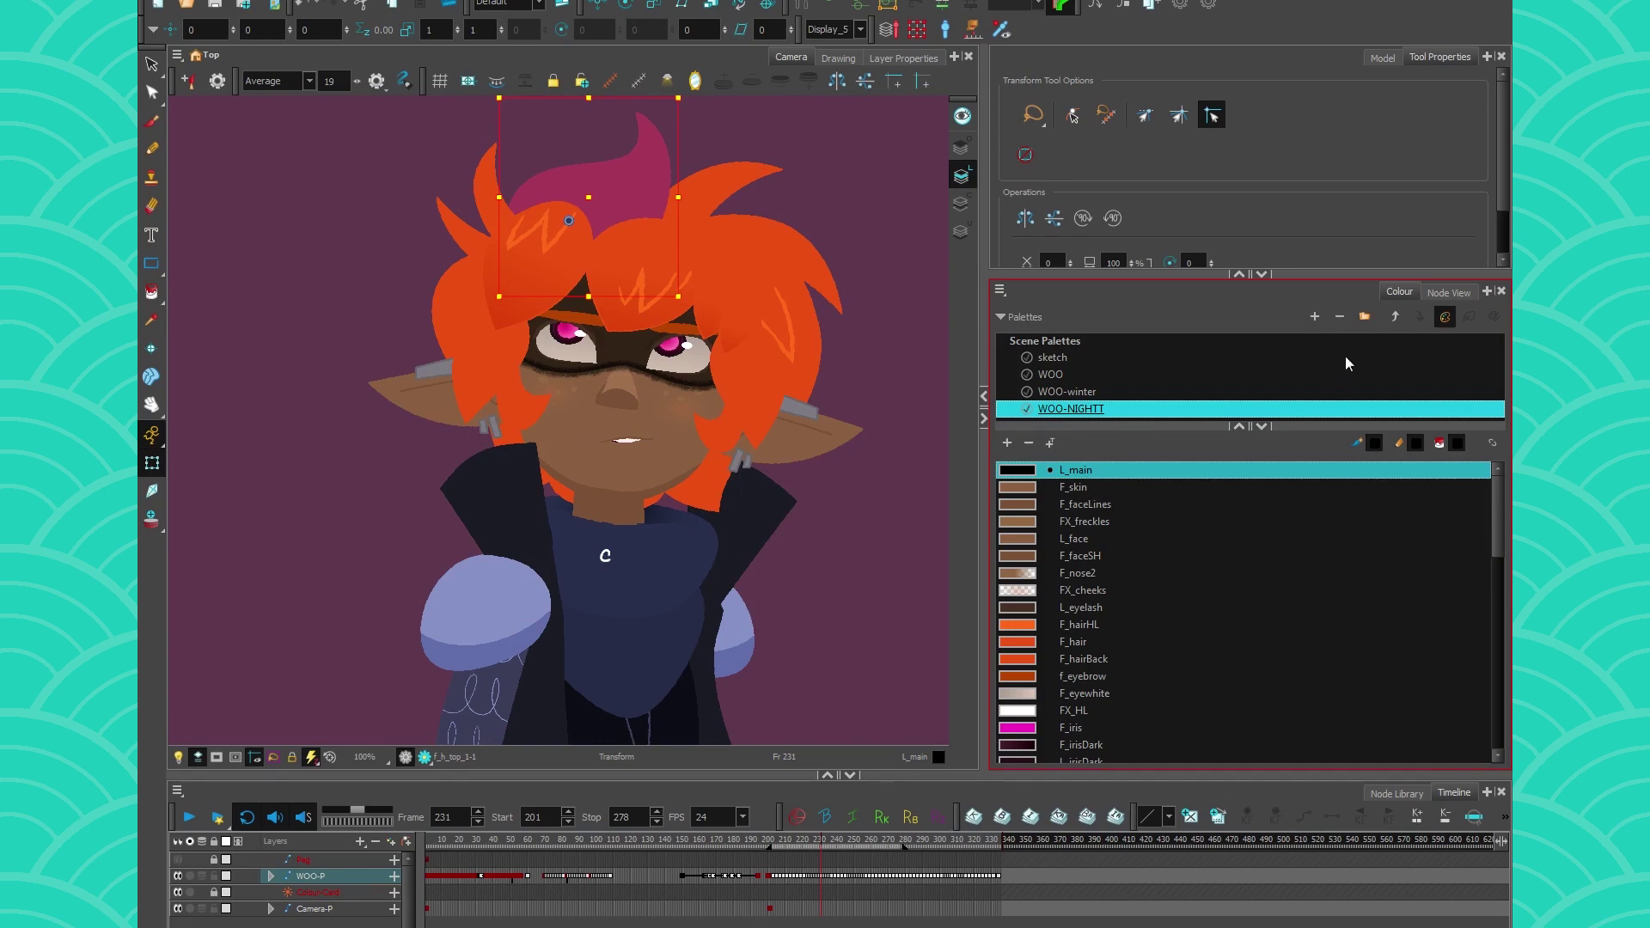
click(1395, 317)
click(1396, 317)
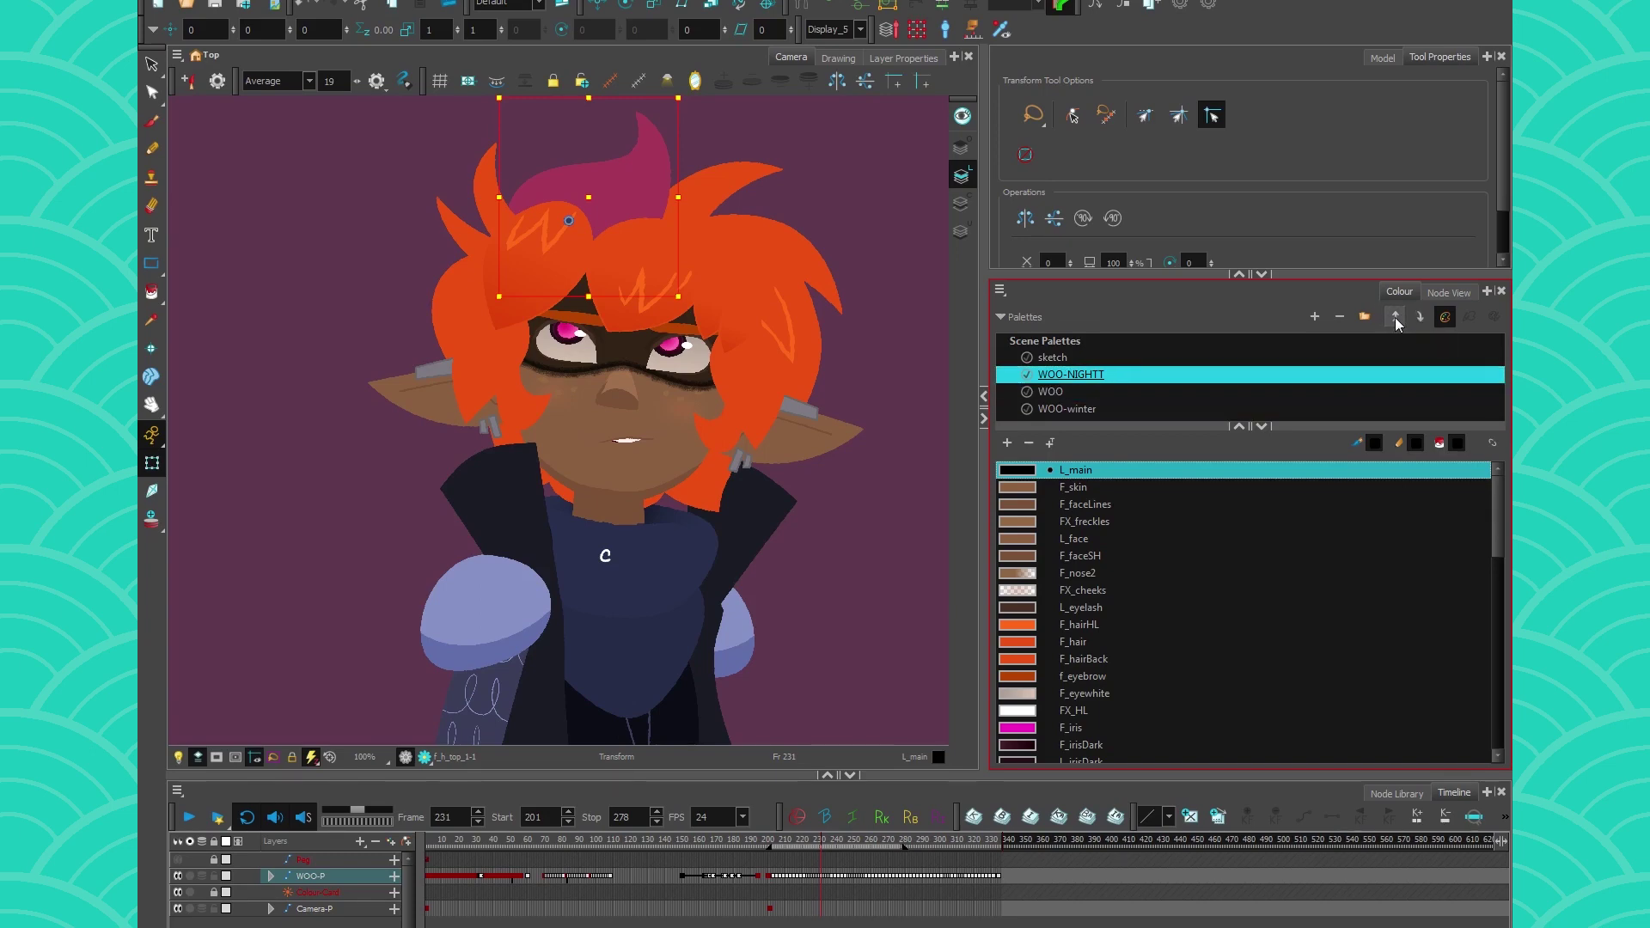
click(1107, 375)
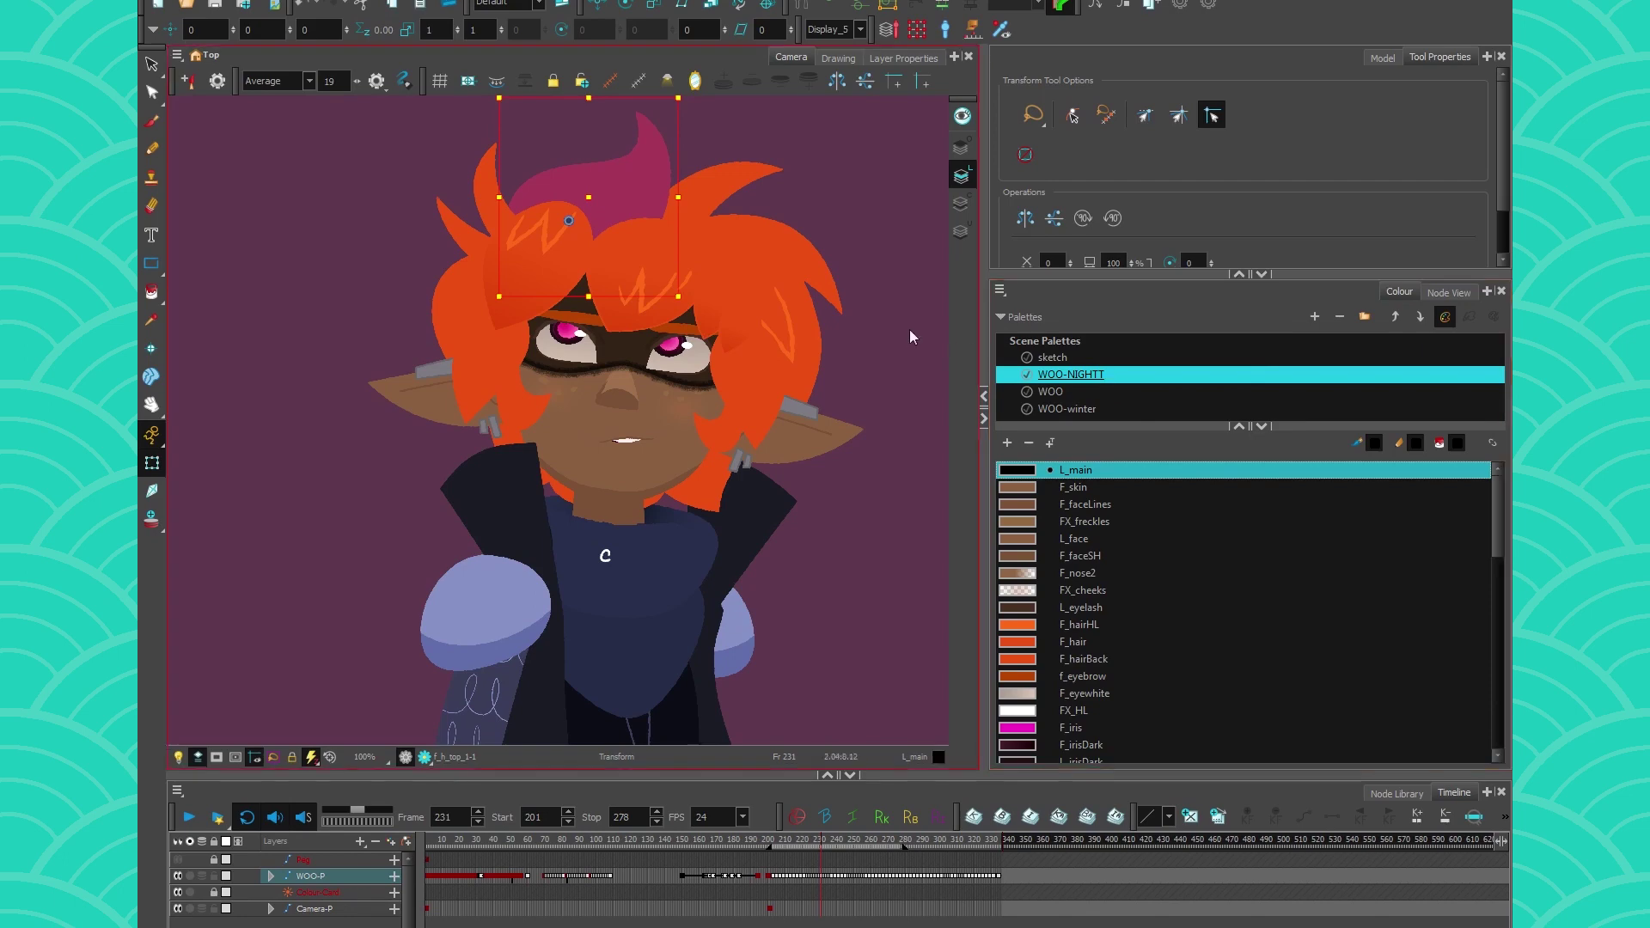
Open the Tint Panel from the WOO-NIGHTT palette and choose WOO as the palette to tint
right_click(1112, 375)
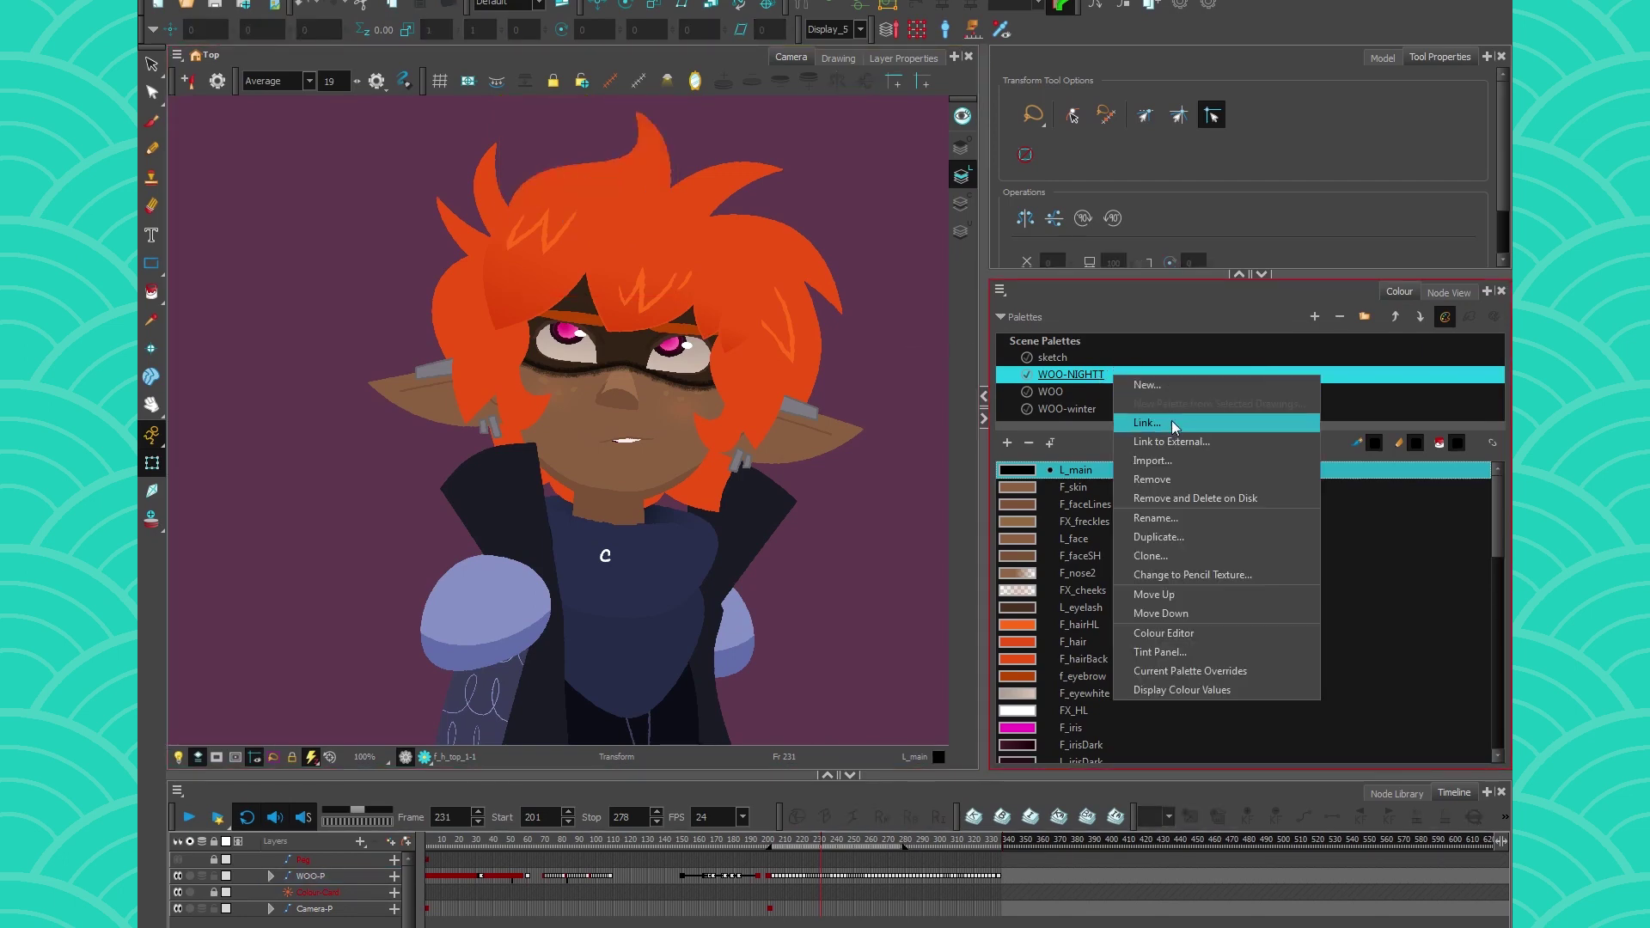
click(1216, 659)
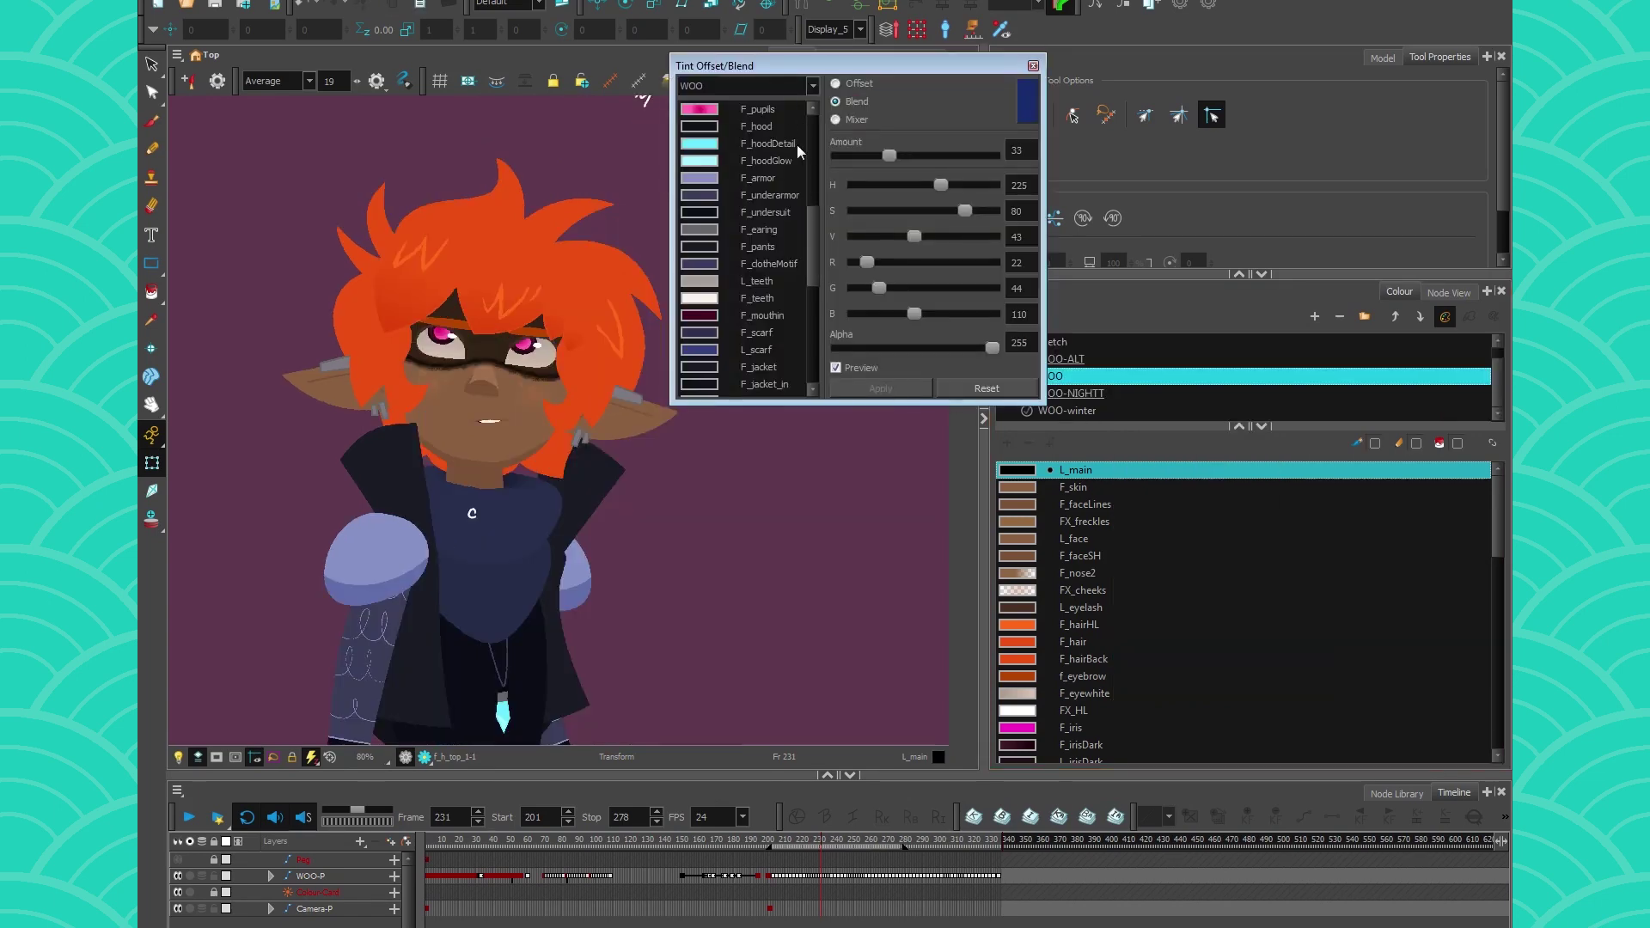
click(718, 84)
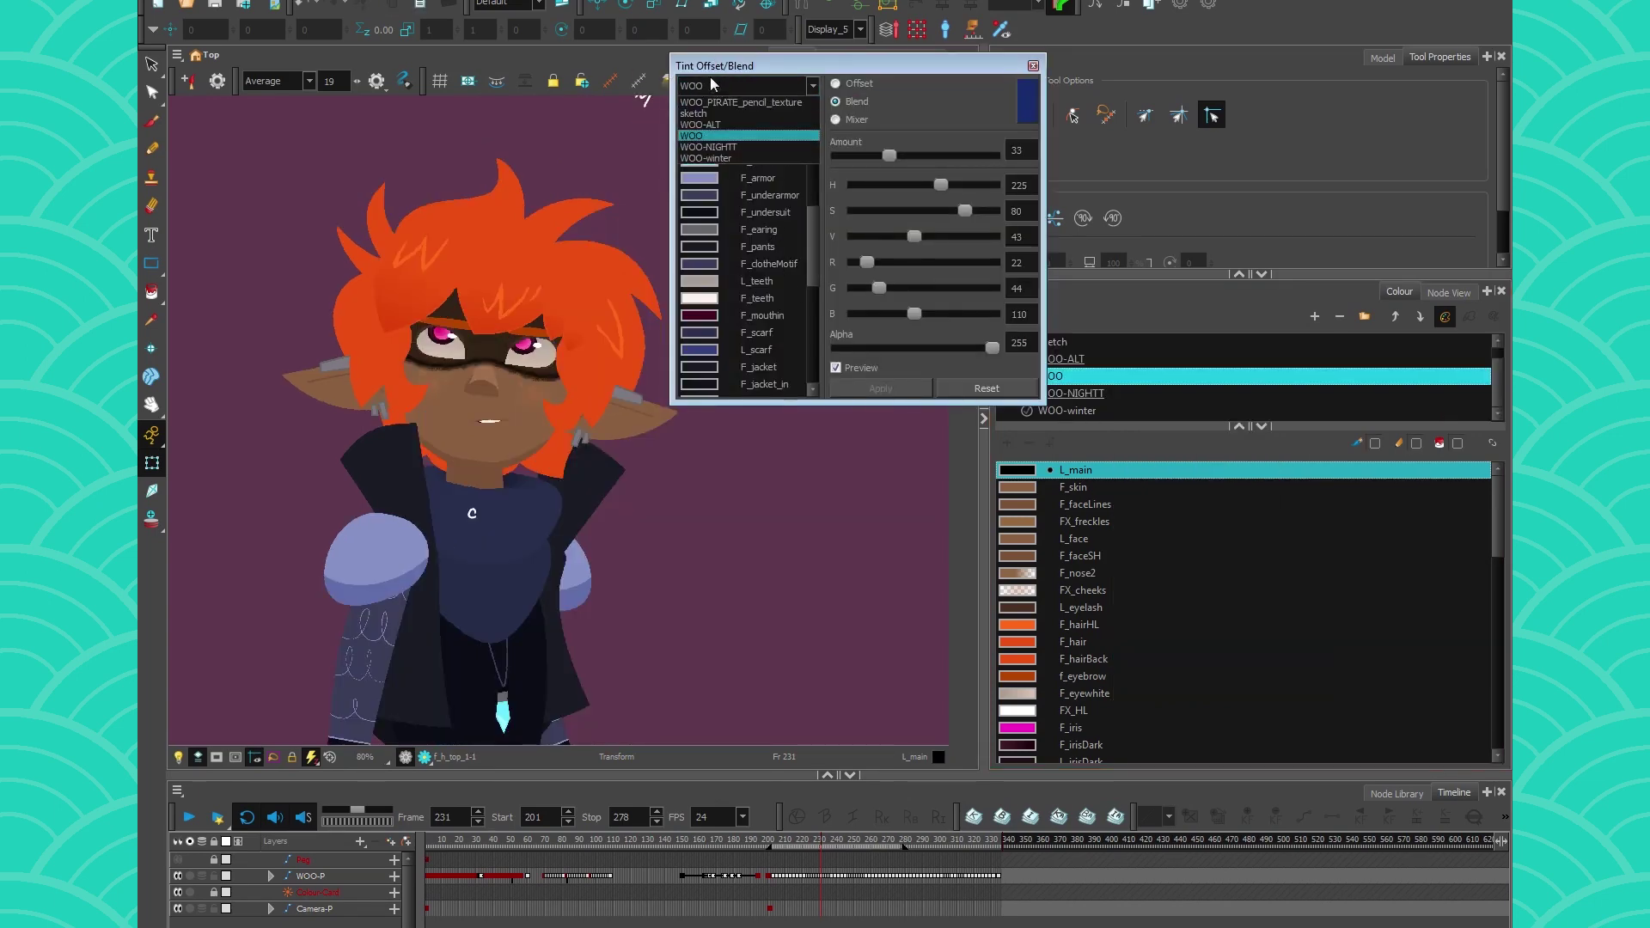
click(709, 137)
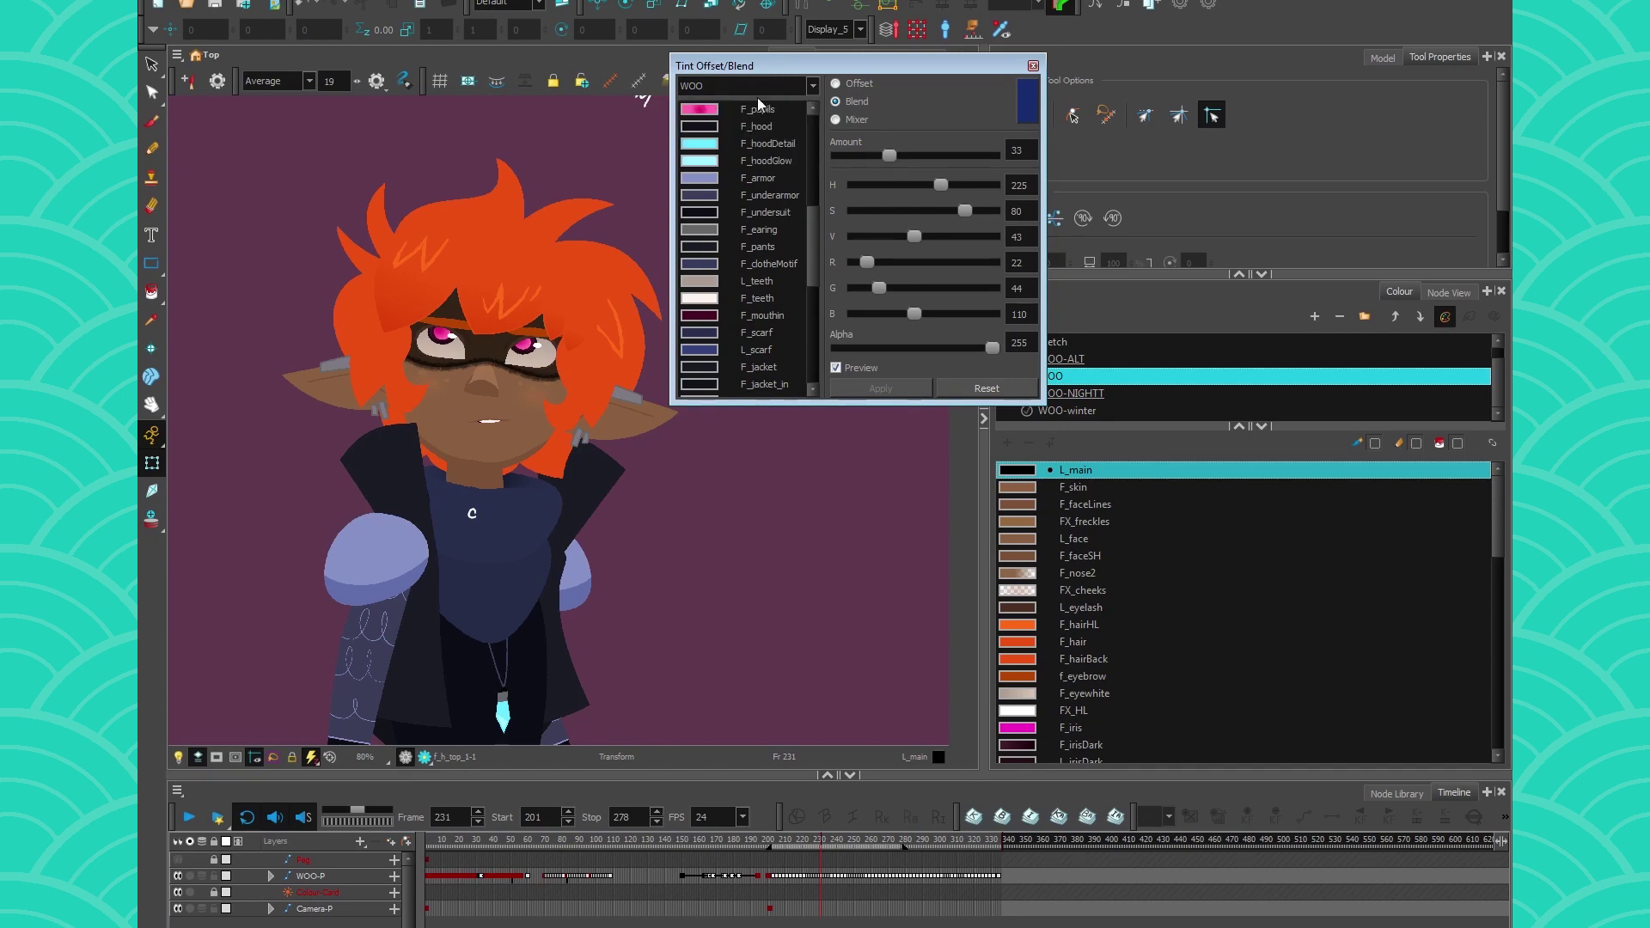
Switch the tint mode to Offset and reset all its values
click(835, 101)
click(834, 83)
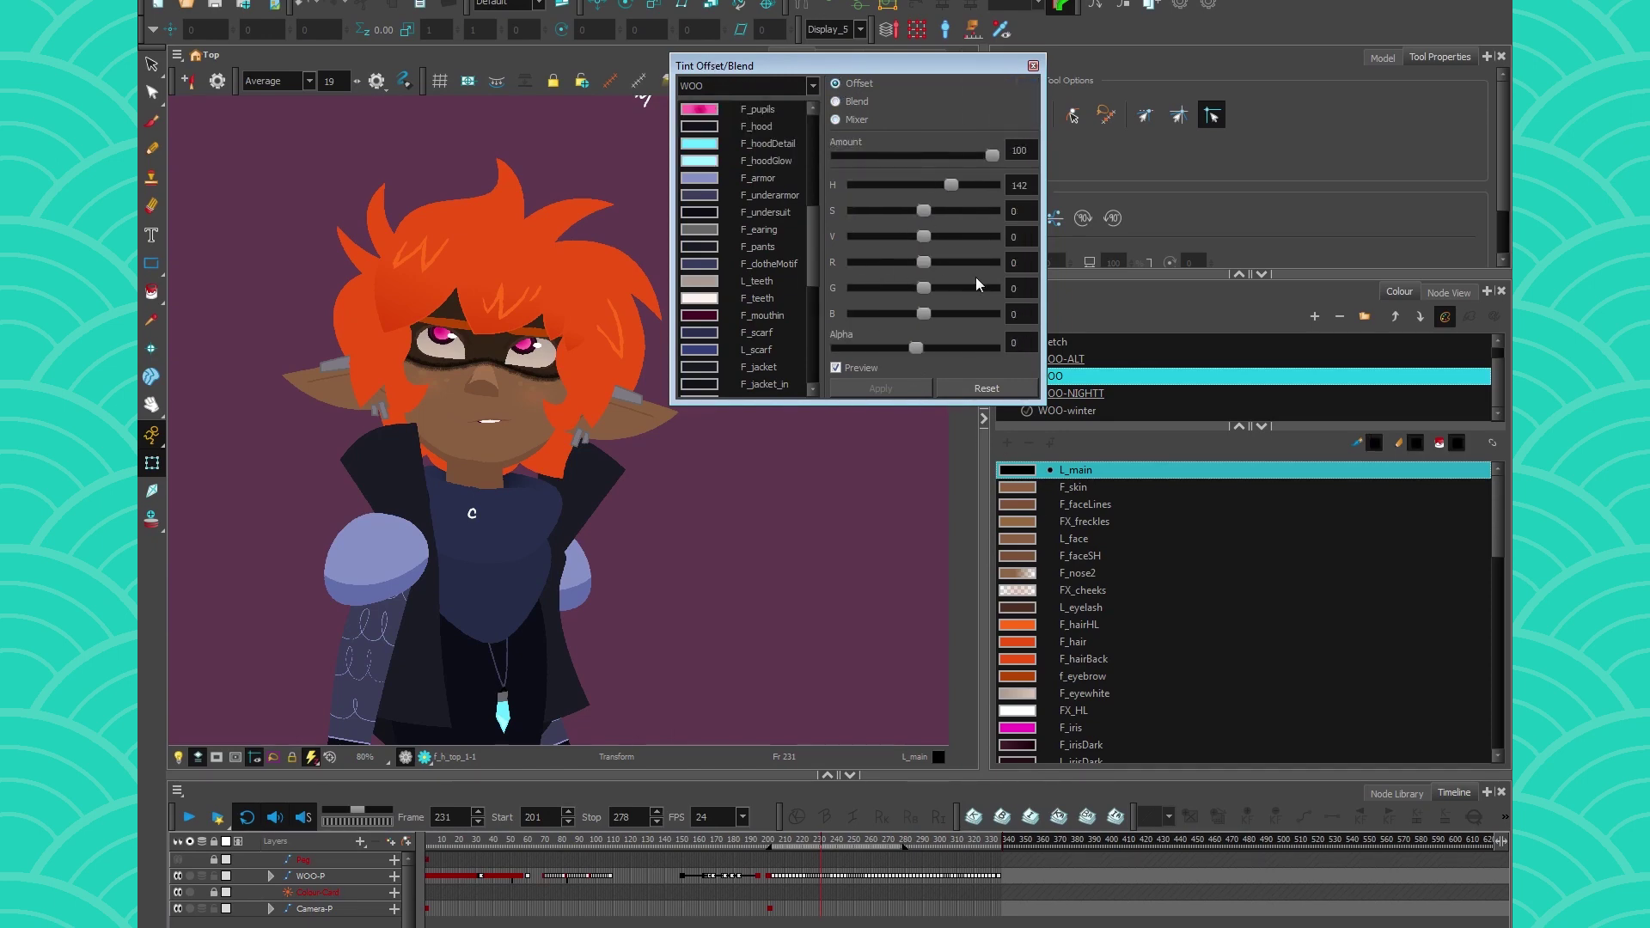
click(980, 388)
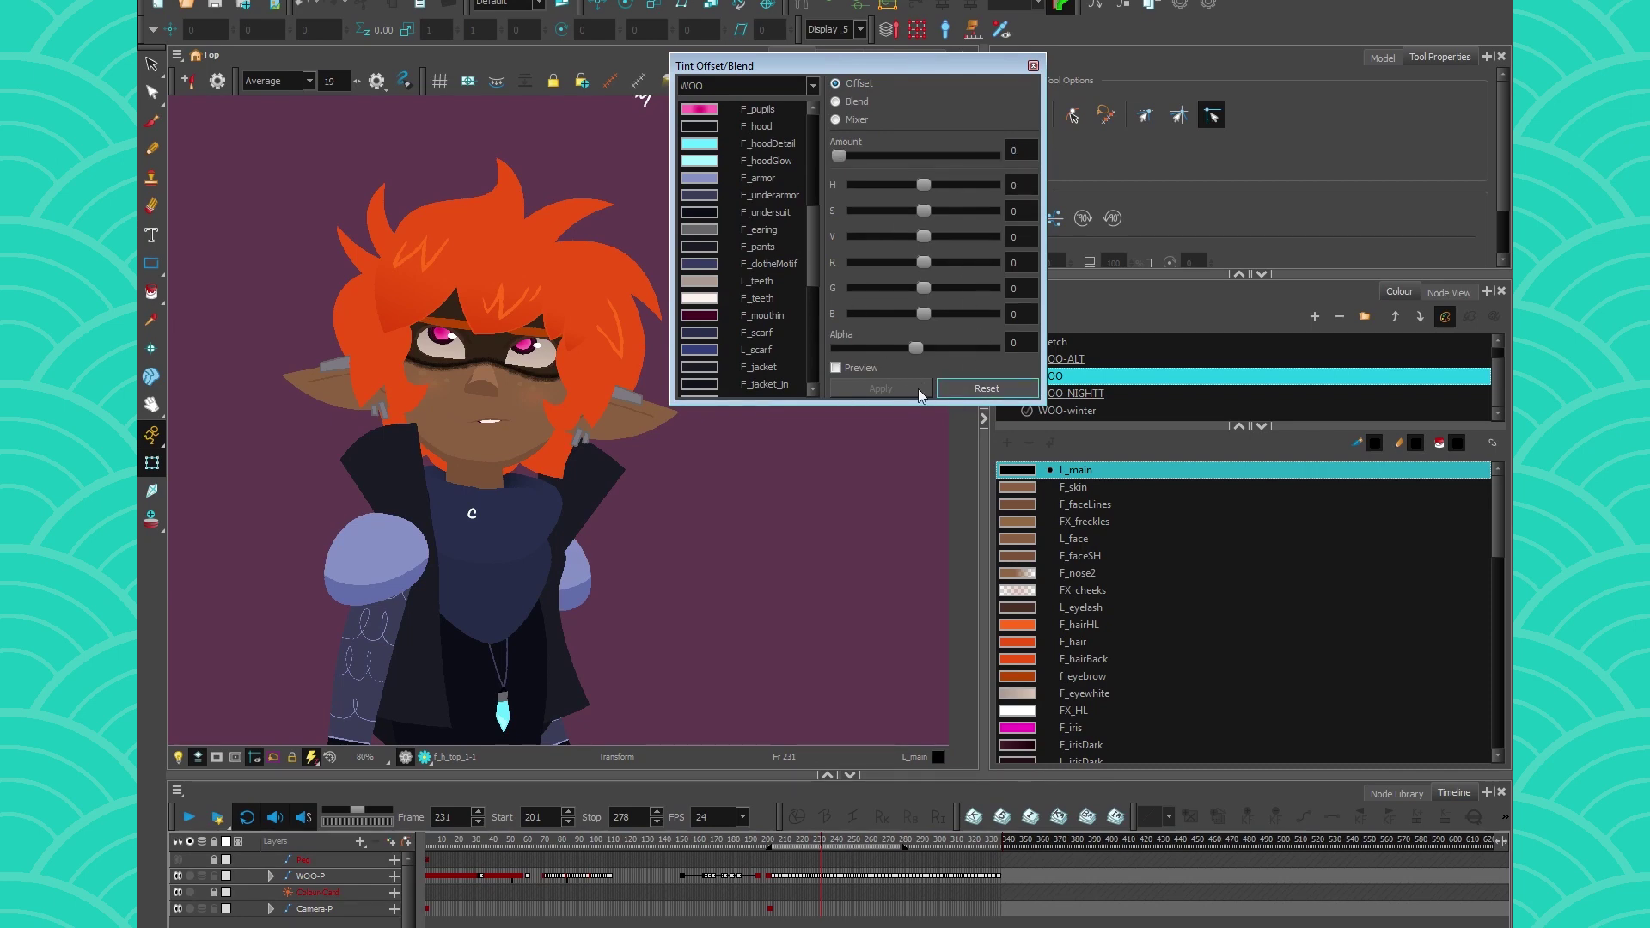
Set the hue offset to 196 for the colours F_hoodDetail through F_pants and apply it
click(705, 146)
shift+click(700, 248)
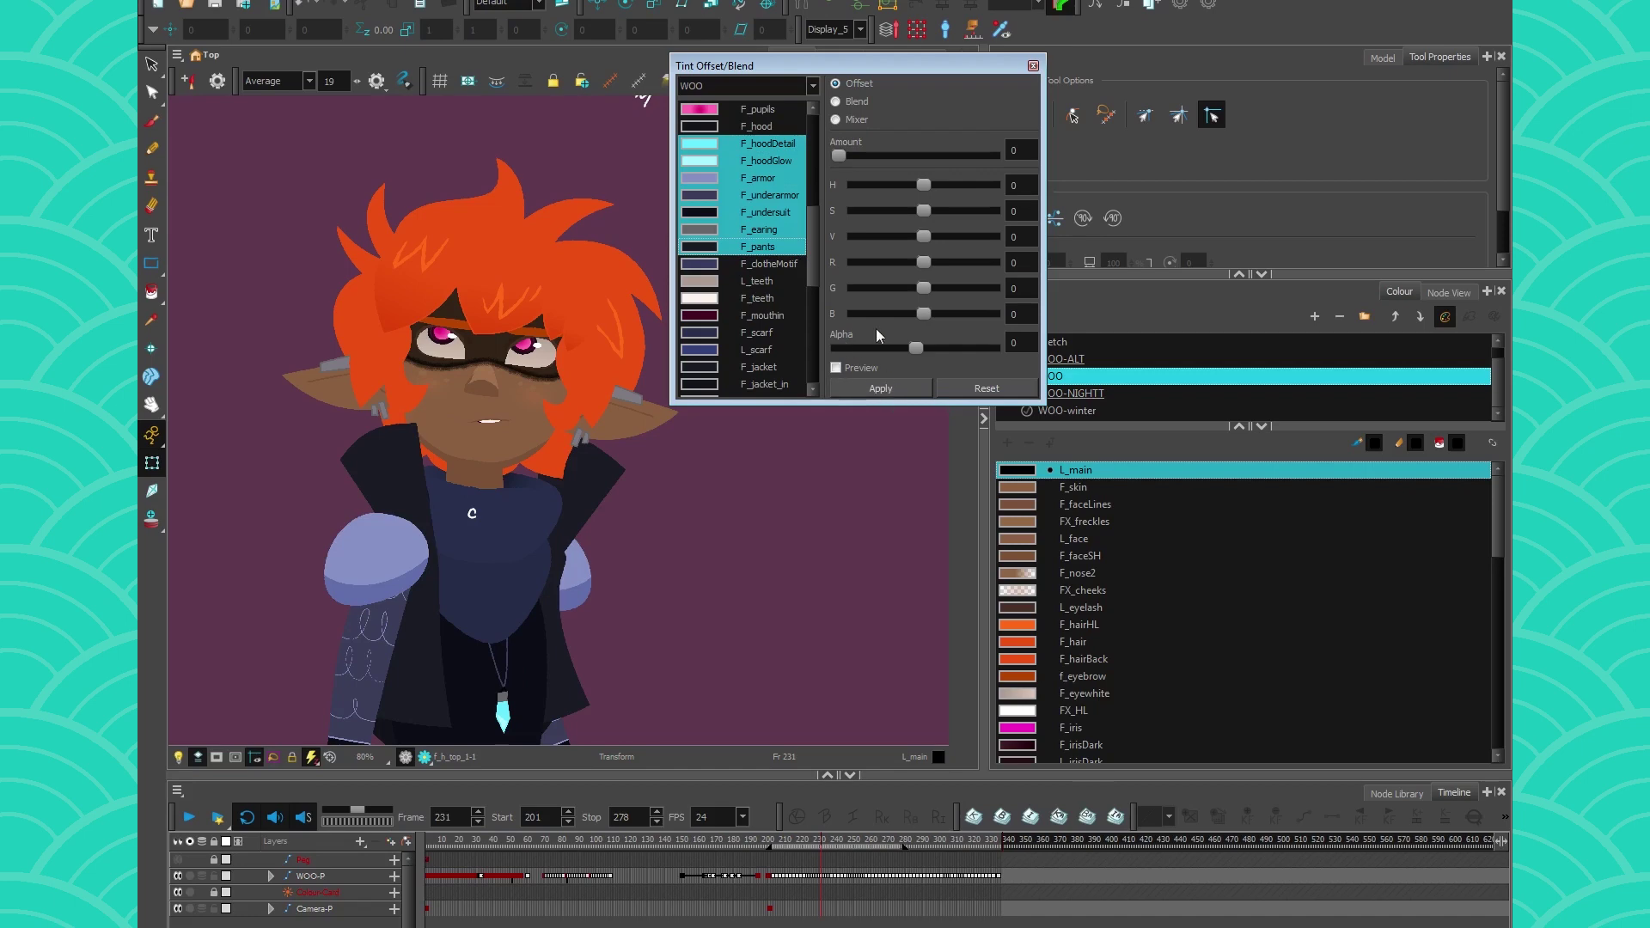
drag(923, 185, 961, 185)
click(894, 387)
Reset the tint tried on the colours F_clotheMotif through F_jacket and choose WOO-ALT as the palette to tint
drag(756, 263, 754, 368)
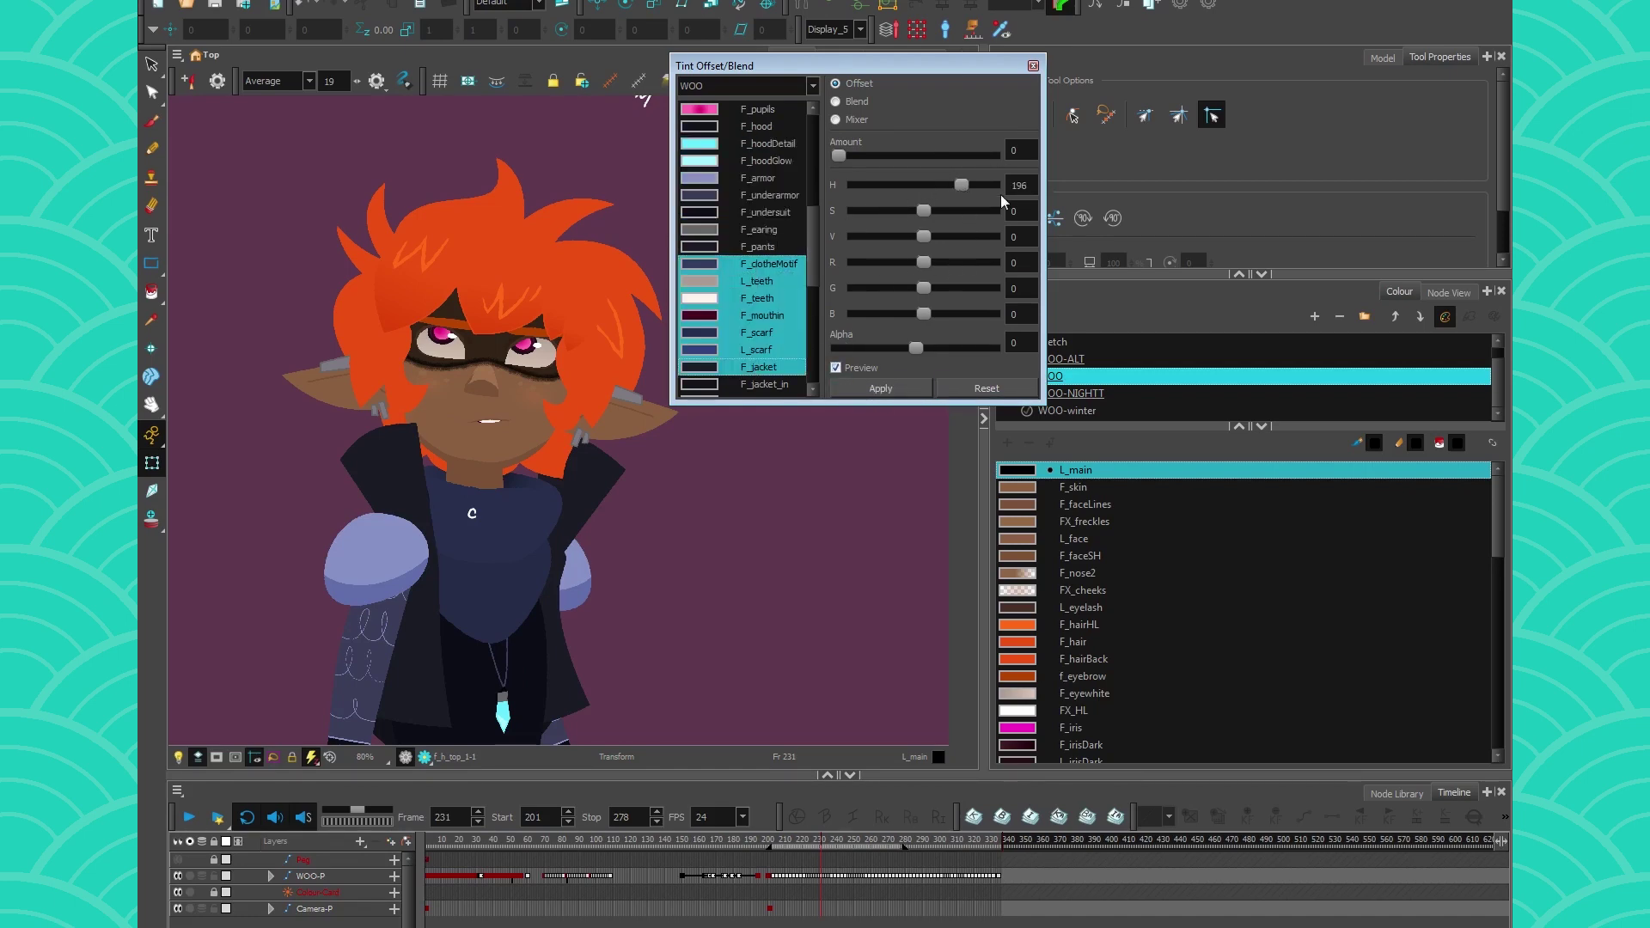
click(969, 387)
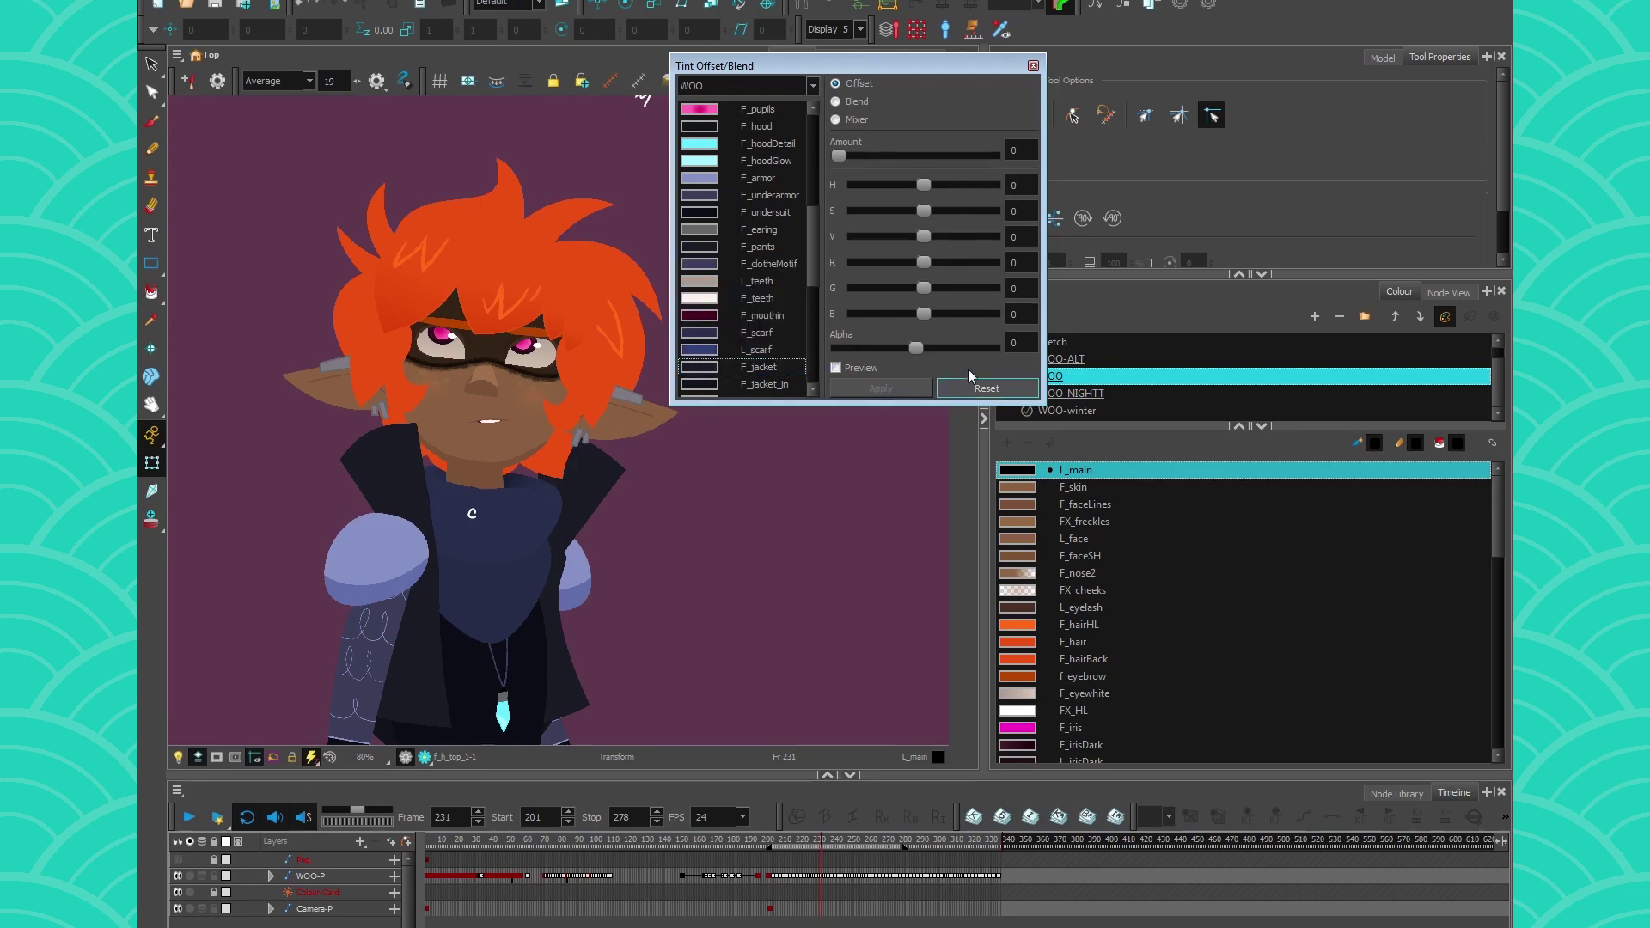
click(812, 85)
click(799, 117)
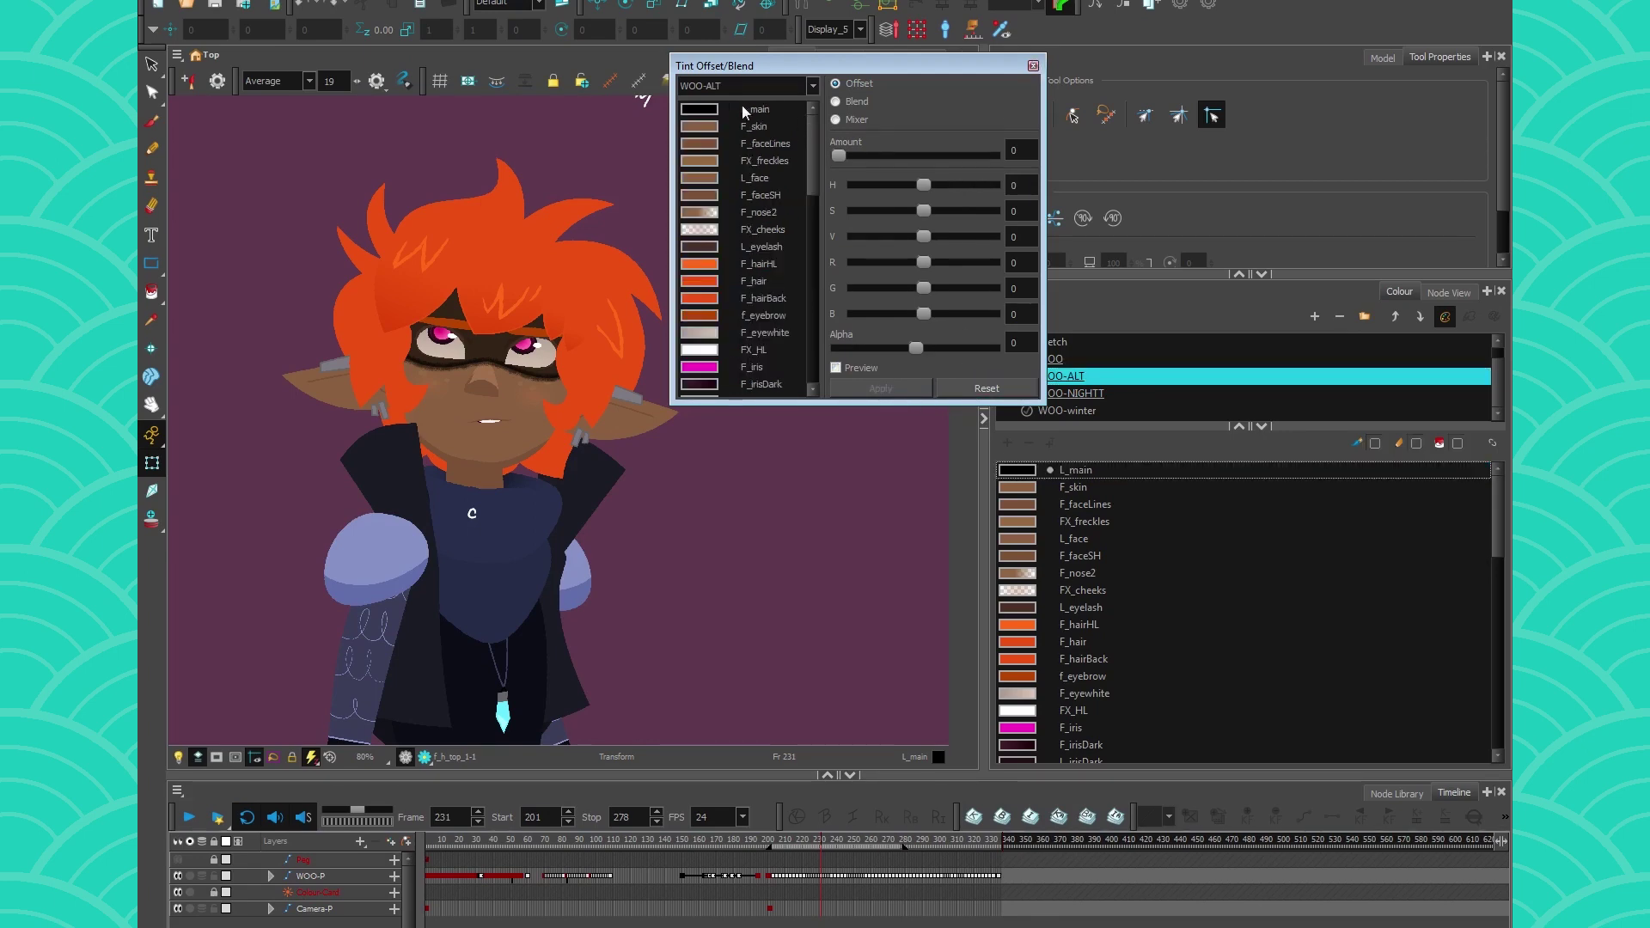
Select the continuous range of WOO-ALT colours from L_main through F_hair
click(703, 112)
drag(702, 112, 700, 230)
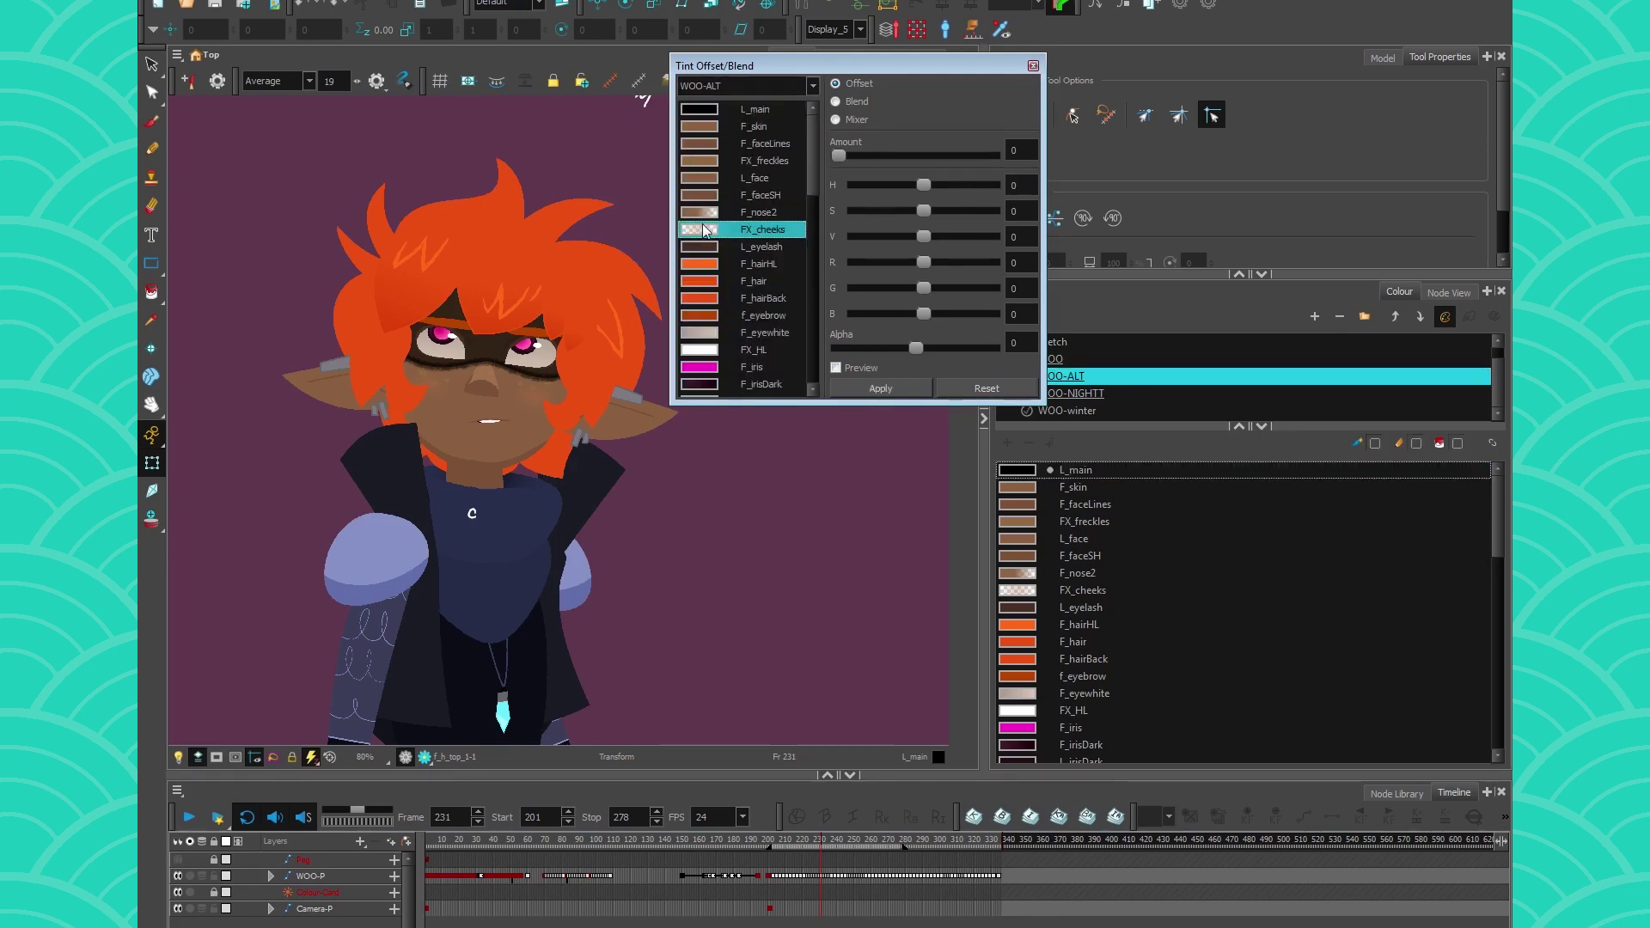
click(703, 112)
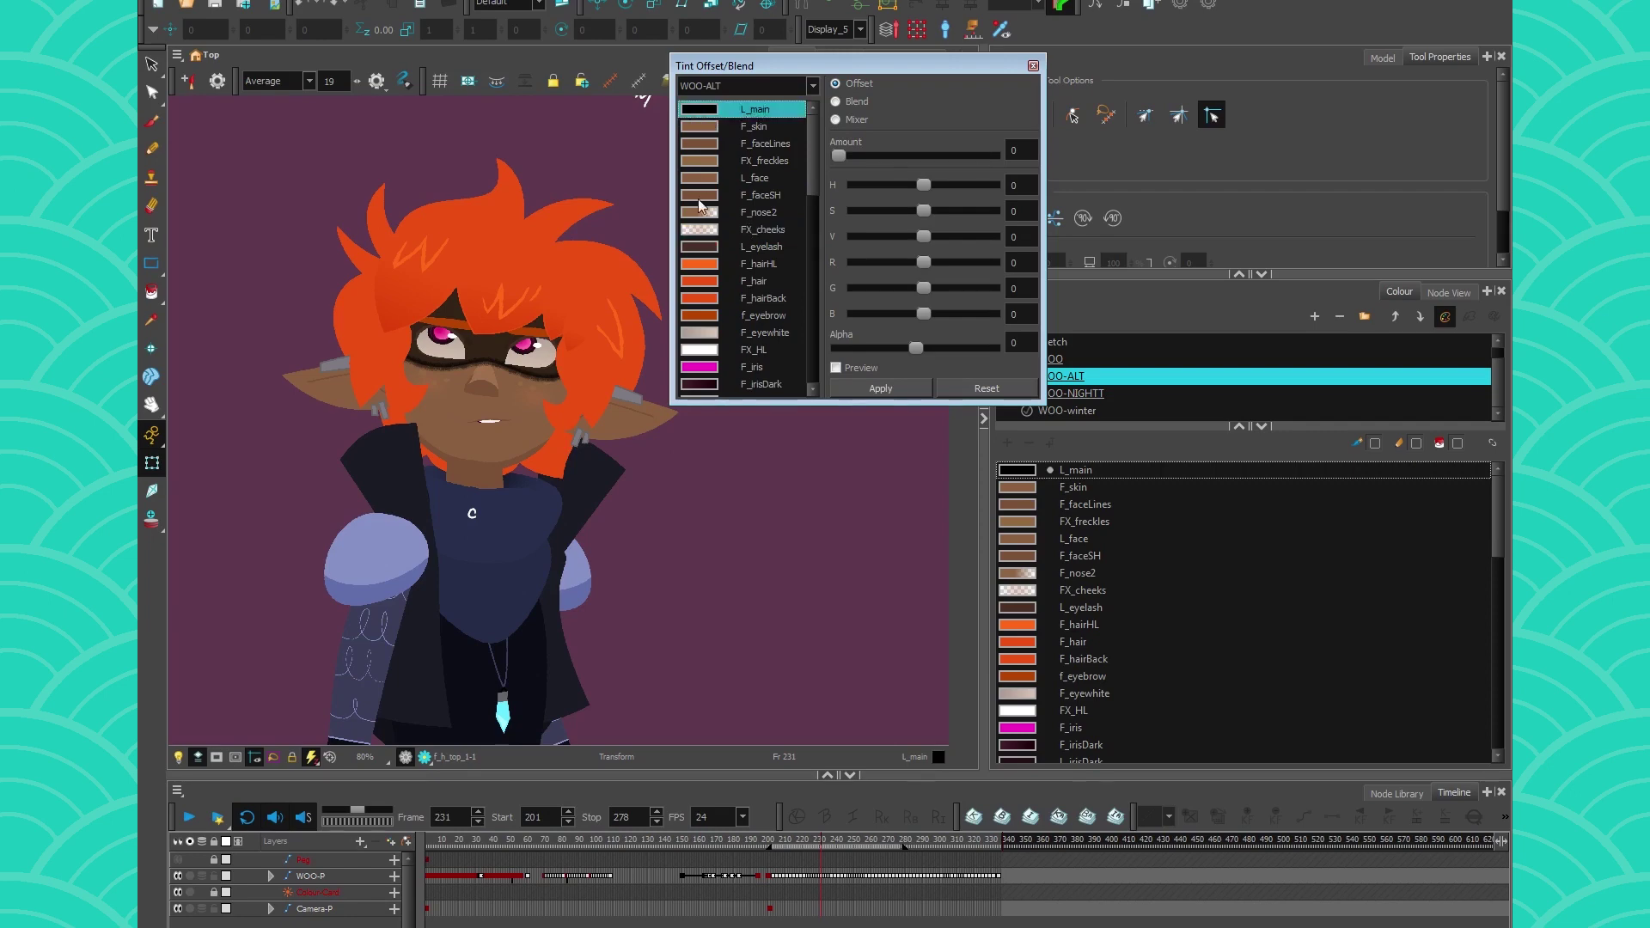
shift+click(699, 282)
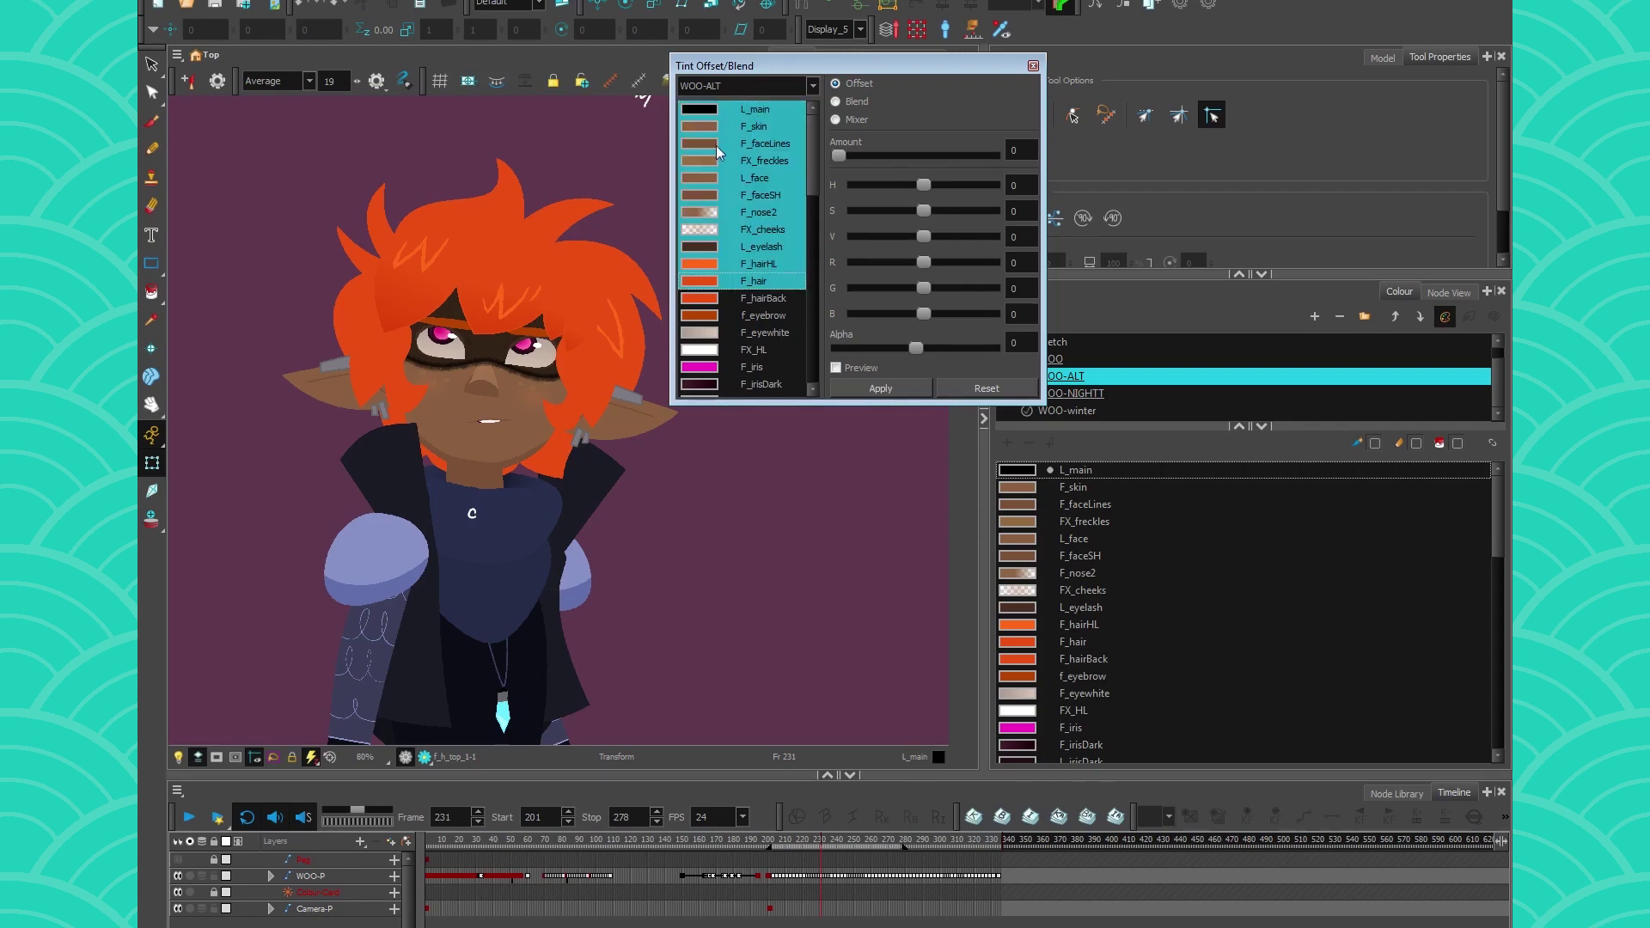
Select only the individual colours F_hairBack, F_nose2, FX_freckles and L_main
click(722, 299)
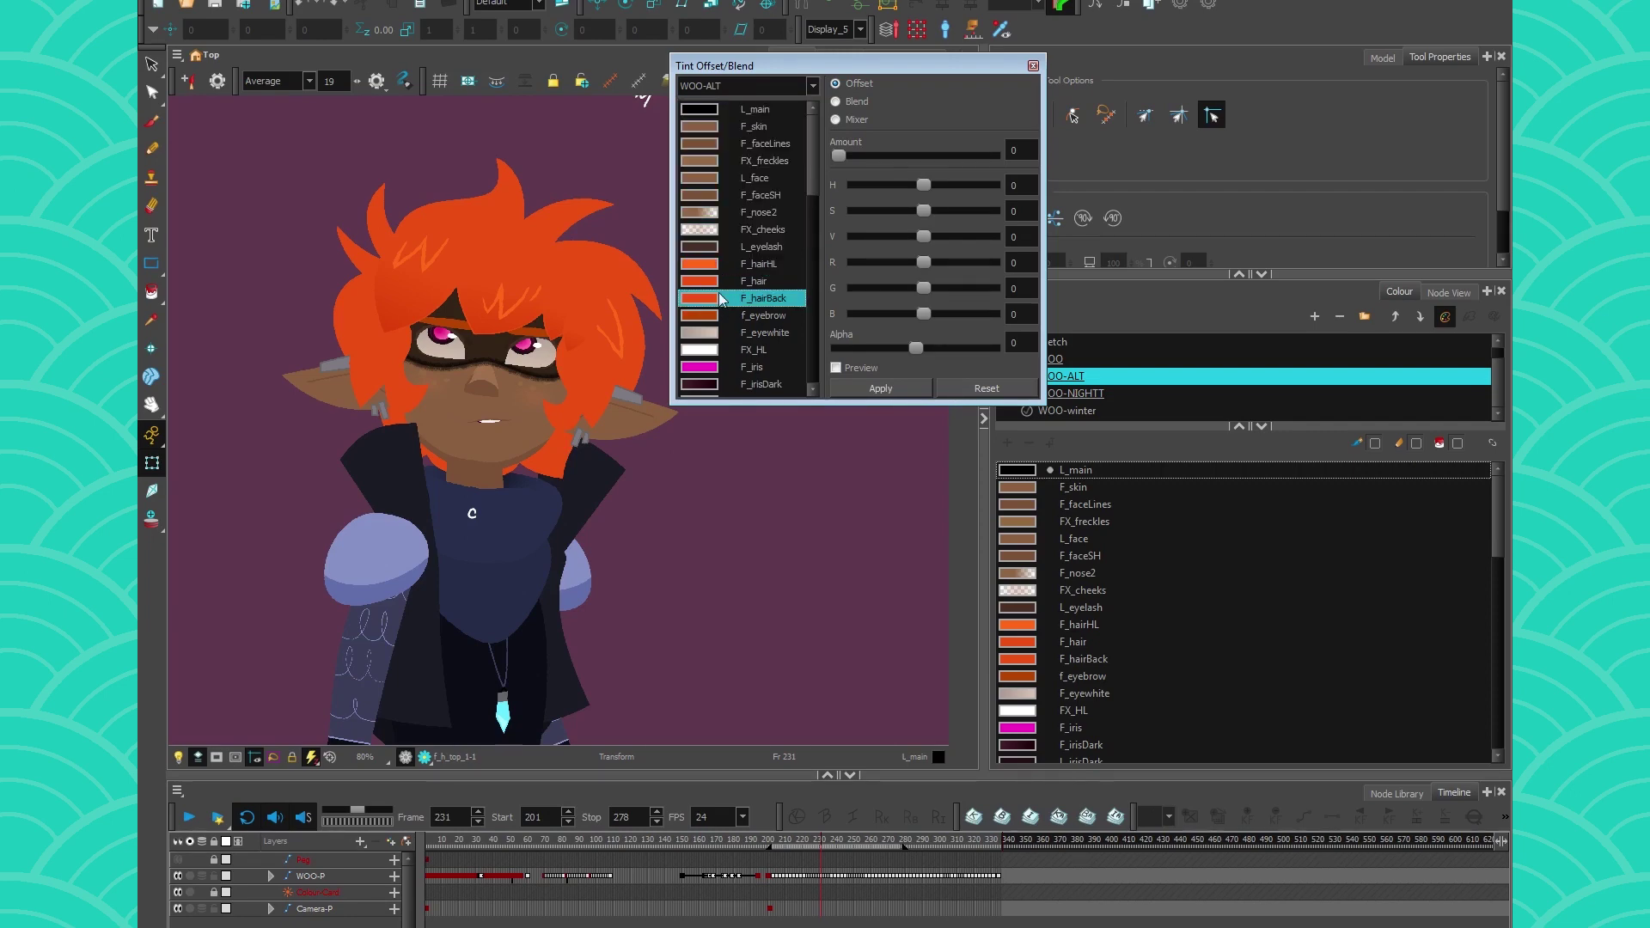
ctrl+click(729, 212)
ctrl+click(741, 159)
ctrl+click(740, 113)
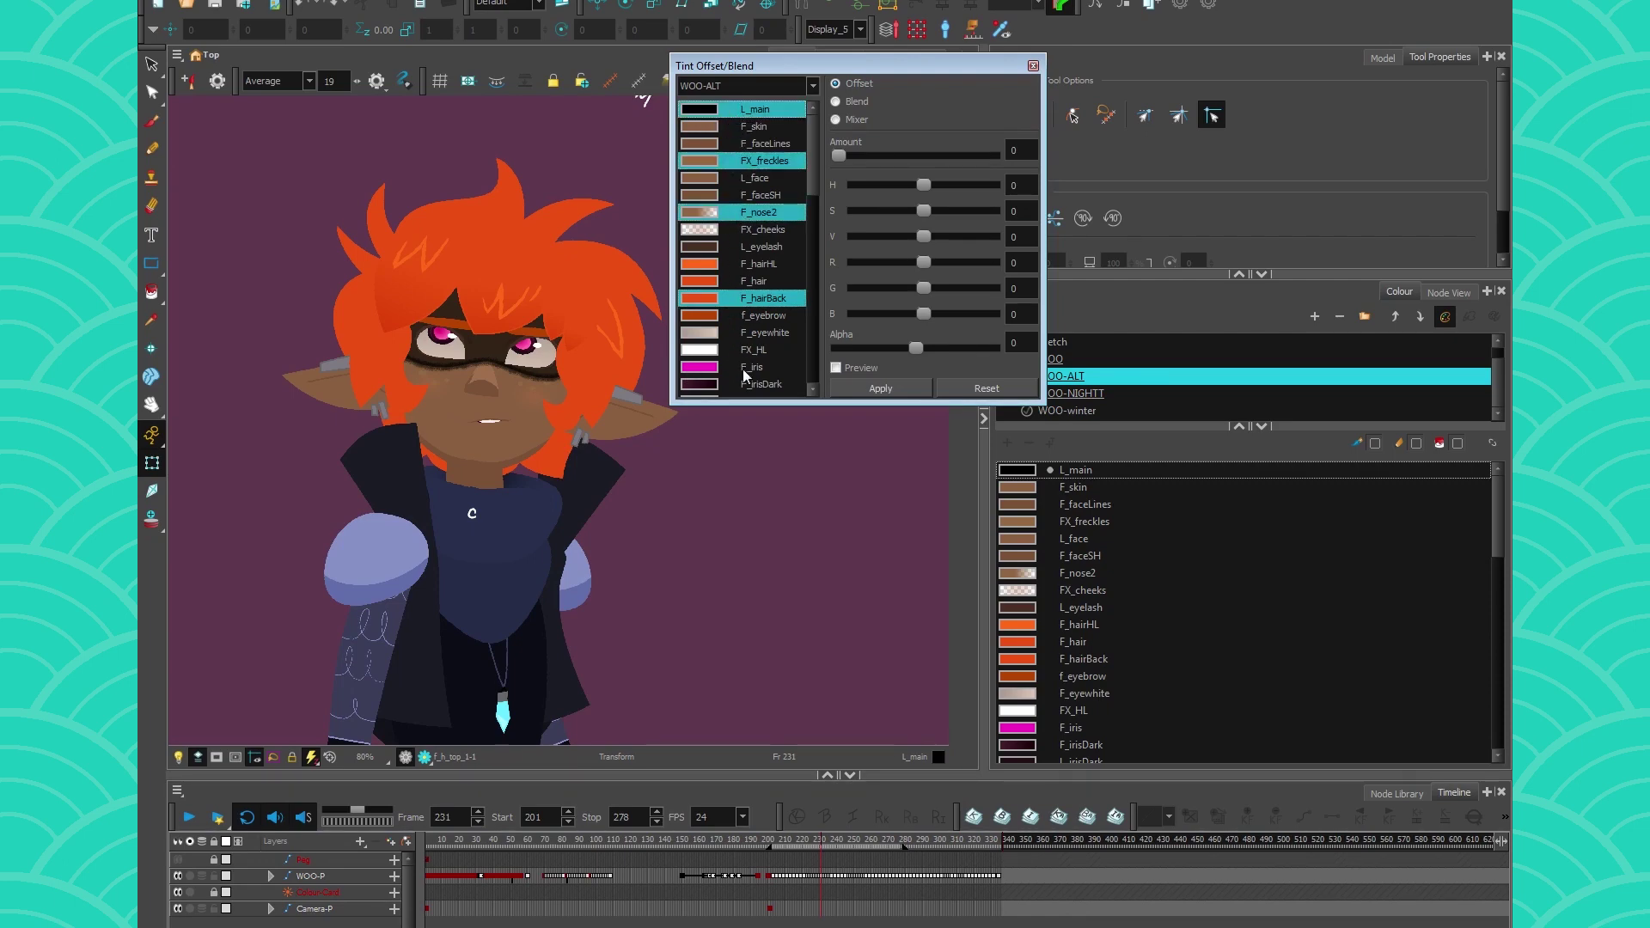
Select the colours L_main through FX_HL and exclude F_faceLines and F_nose2 from the selection
click(749, 348)
shift+click(734, 103)
ctrl+click(763, 144)
ctrl+click(745, 215)
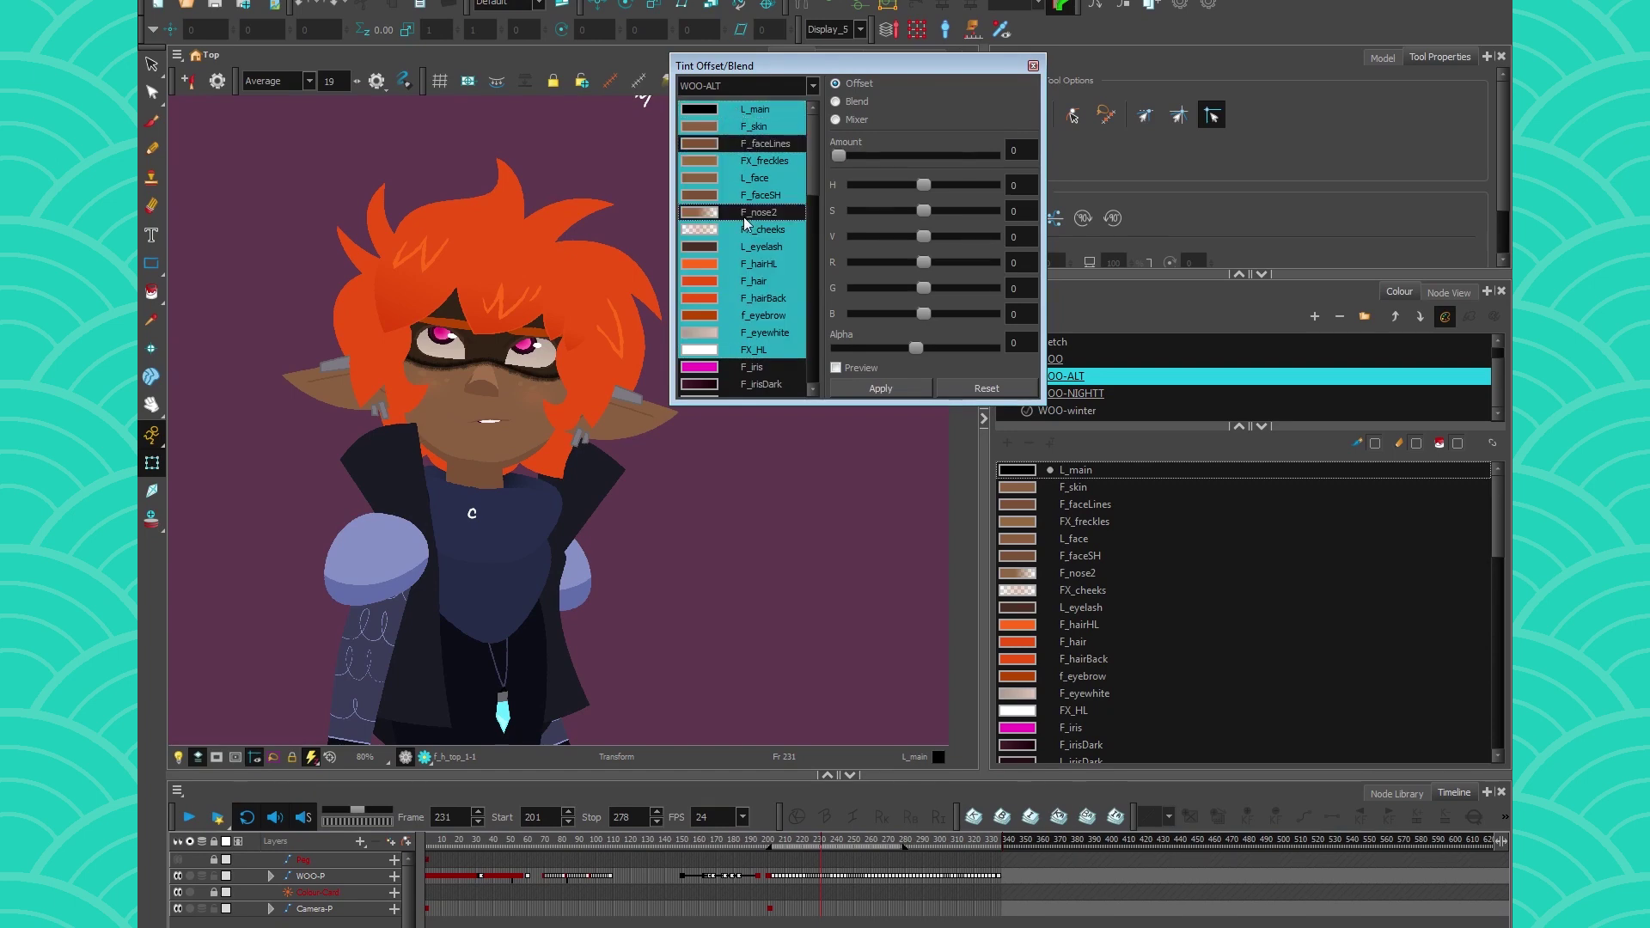
Switch the tint to Blend mode with the preview on, and close the tint window without applying anything
click(836, 368)
click(836, 101)
click(1033, 66)
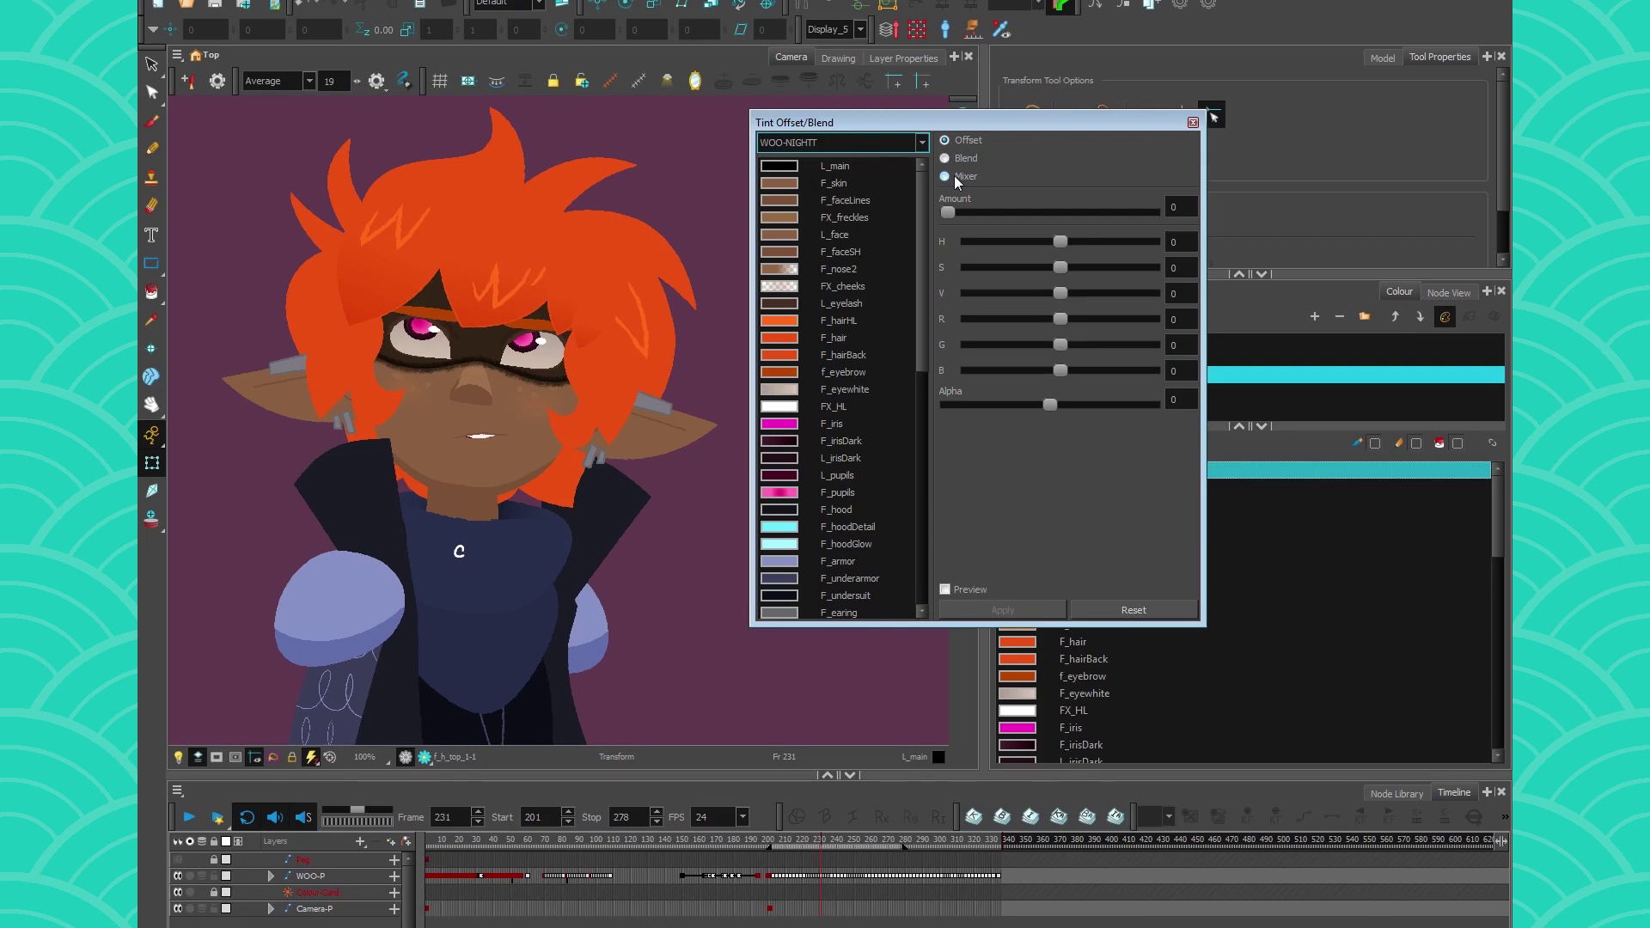
Select every colour of the WOO-NIGHTT palette, from L_main through F_tongue, for tinting
click(778, 167)
drag(922, 316, 930, 619)
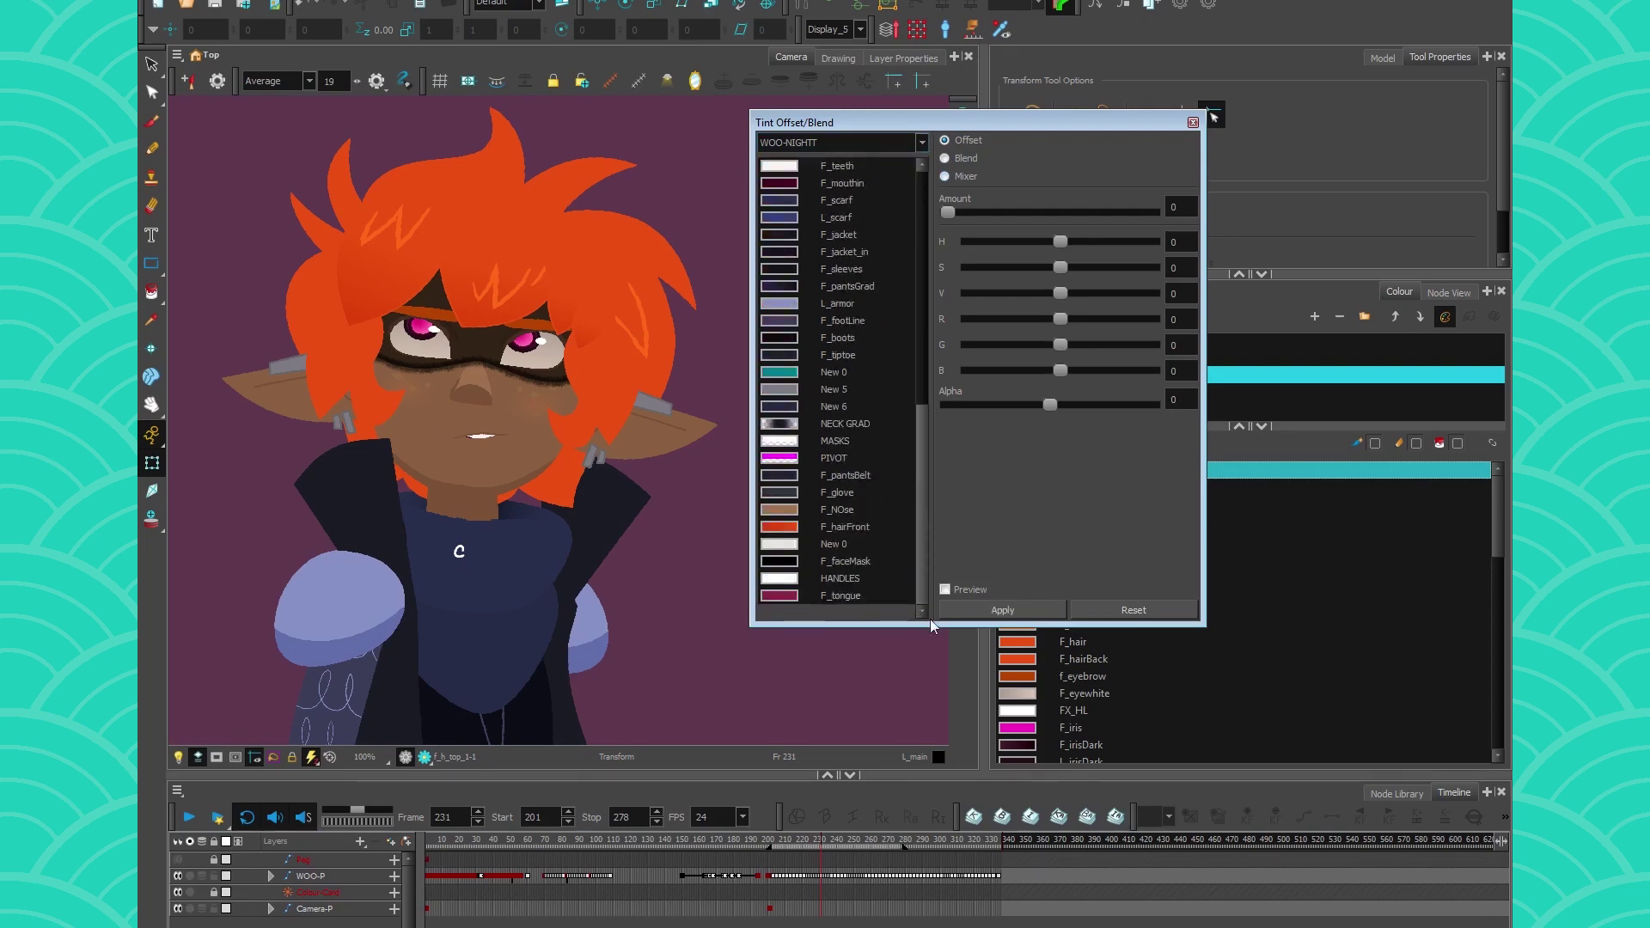
shift+click(801, 593)
drag(920, 457, 904, 105)
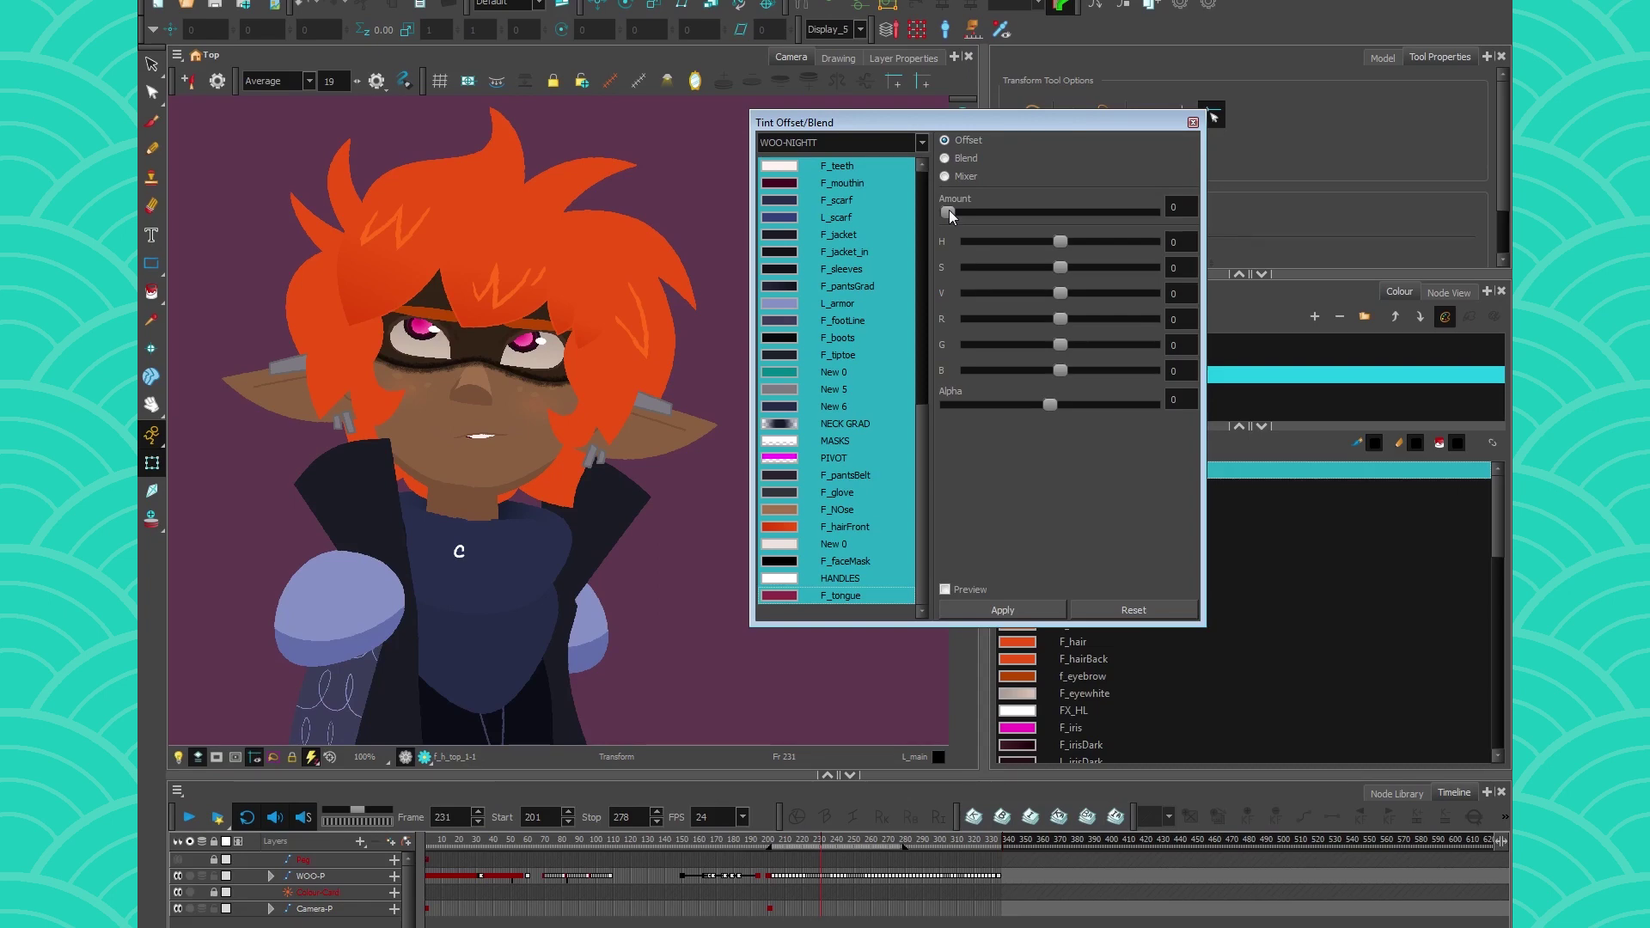
Set the tint amount to 100 with the preview on, and return the hue offset to 0 after trying -57
drag(951, 214, 1298, 224)
mouse_move(1062, 241)
mouse_down()
mouse_move(1092, 241)
mouse_move(1030, 245)
mouse_move(1124, 247)
mouse_move(993, 245)
mouse_move(1133, 246)
mouse_move(1040, 250)
mouse_up()
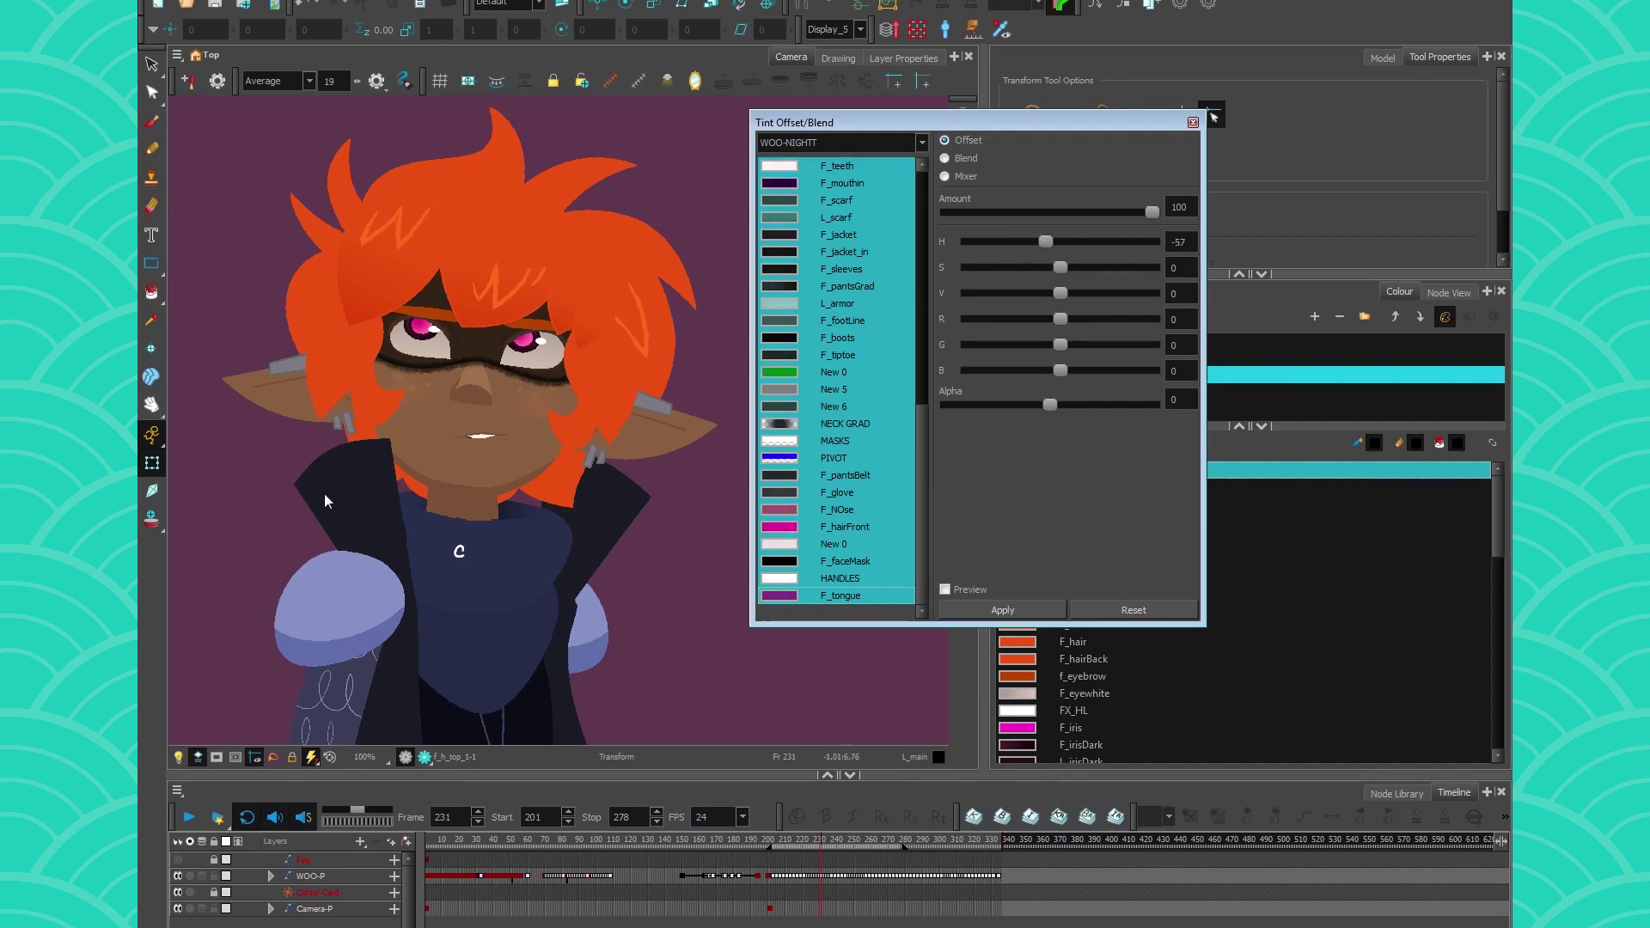
click(945, 590)
mouse_move(1047, 237)
mouse_down()
mouse_move(1085, 236)
mouse_move(1016, 237)
mouse_move(1116, 240)
mouse_move(1059, 242)
mouse_up()
click(1179, 241)
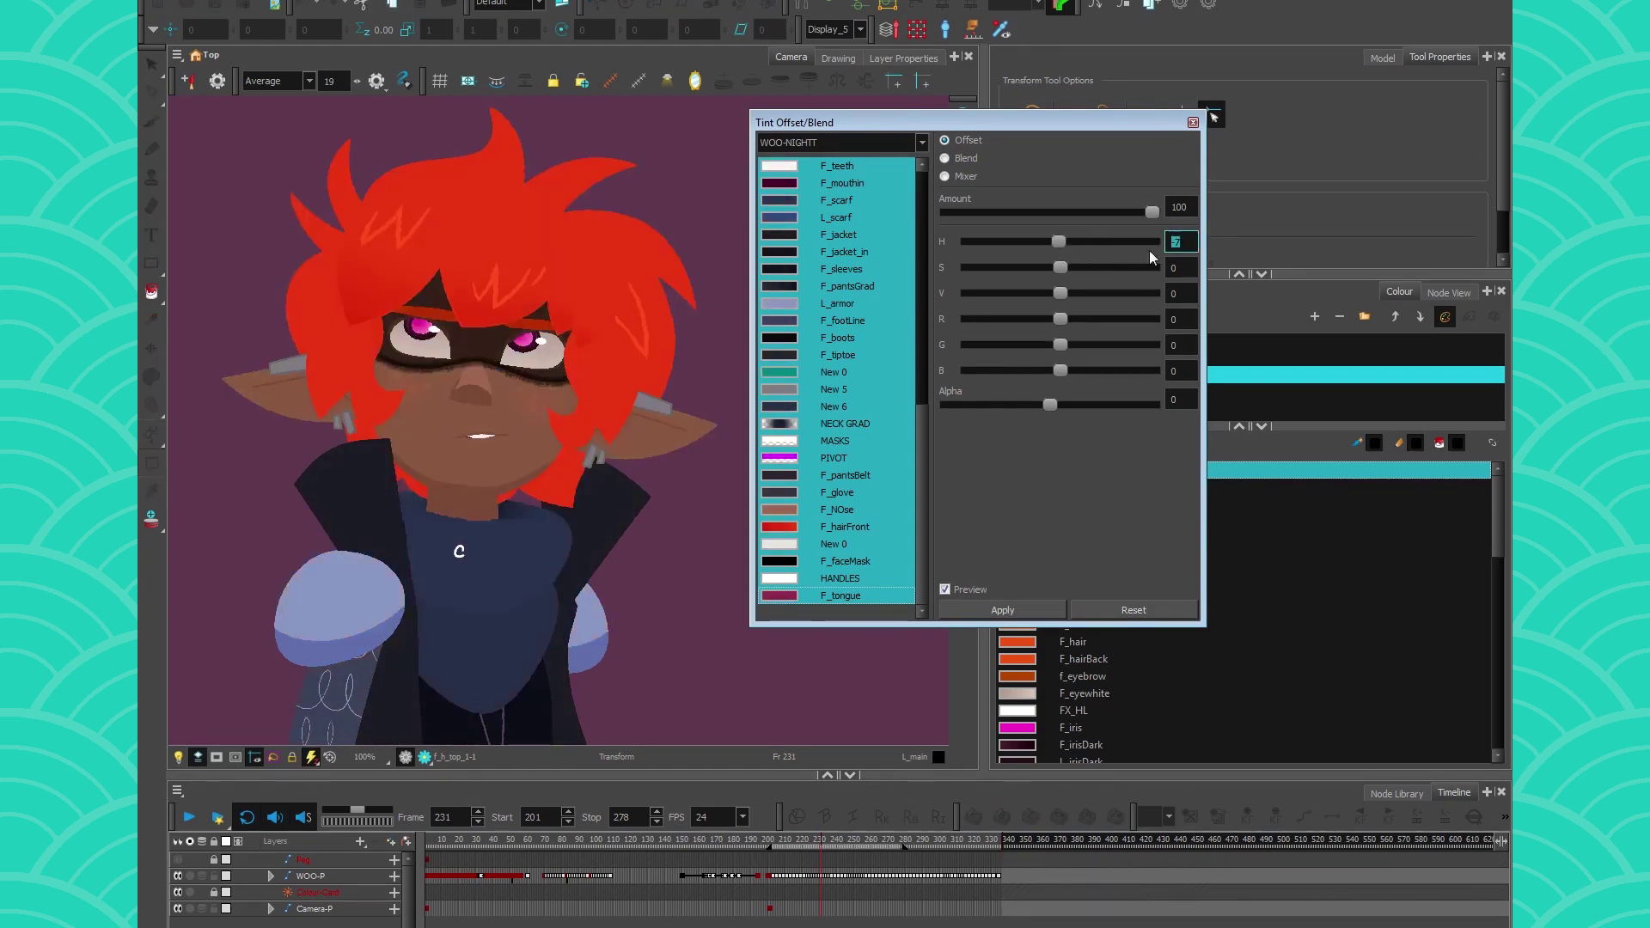
key(Return)
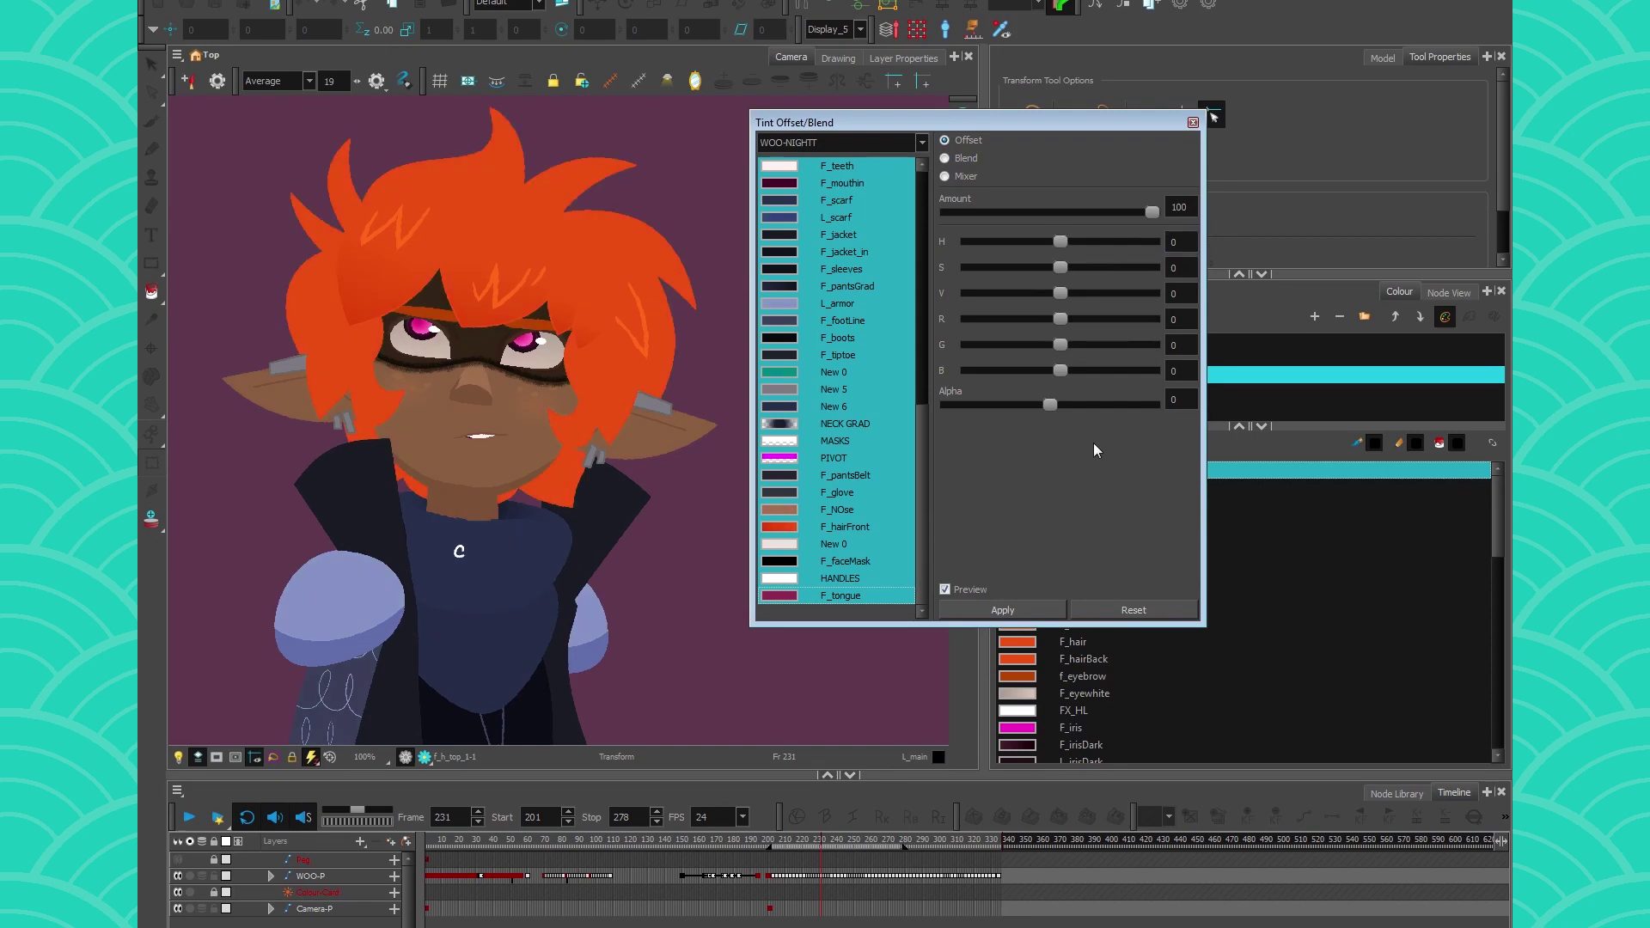
Try several red and blue offsets on the night palette, ending at red -76 and blue 31
drag(1061, 319, 1073, 369)
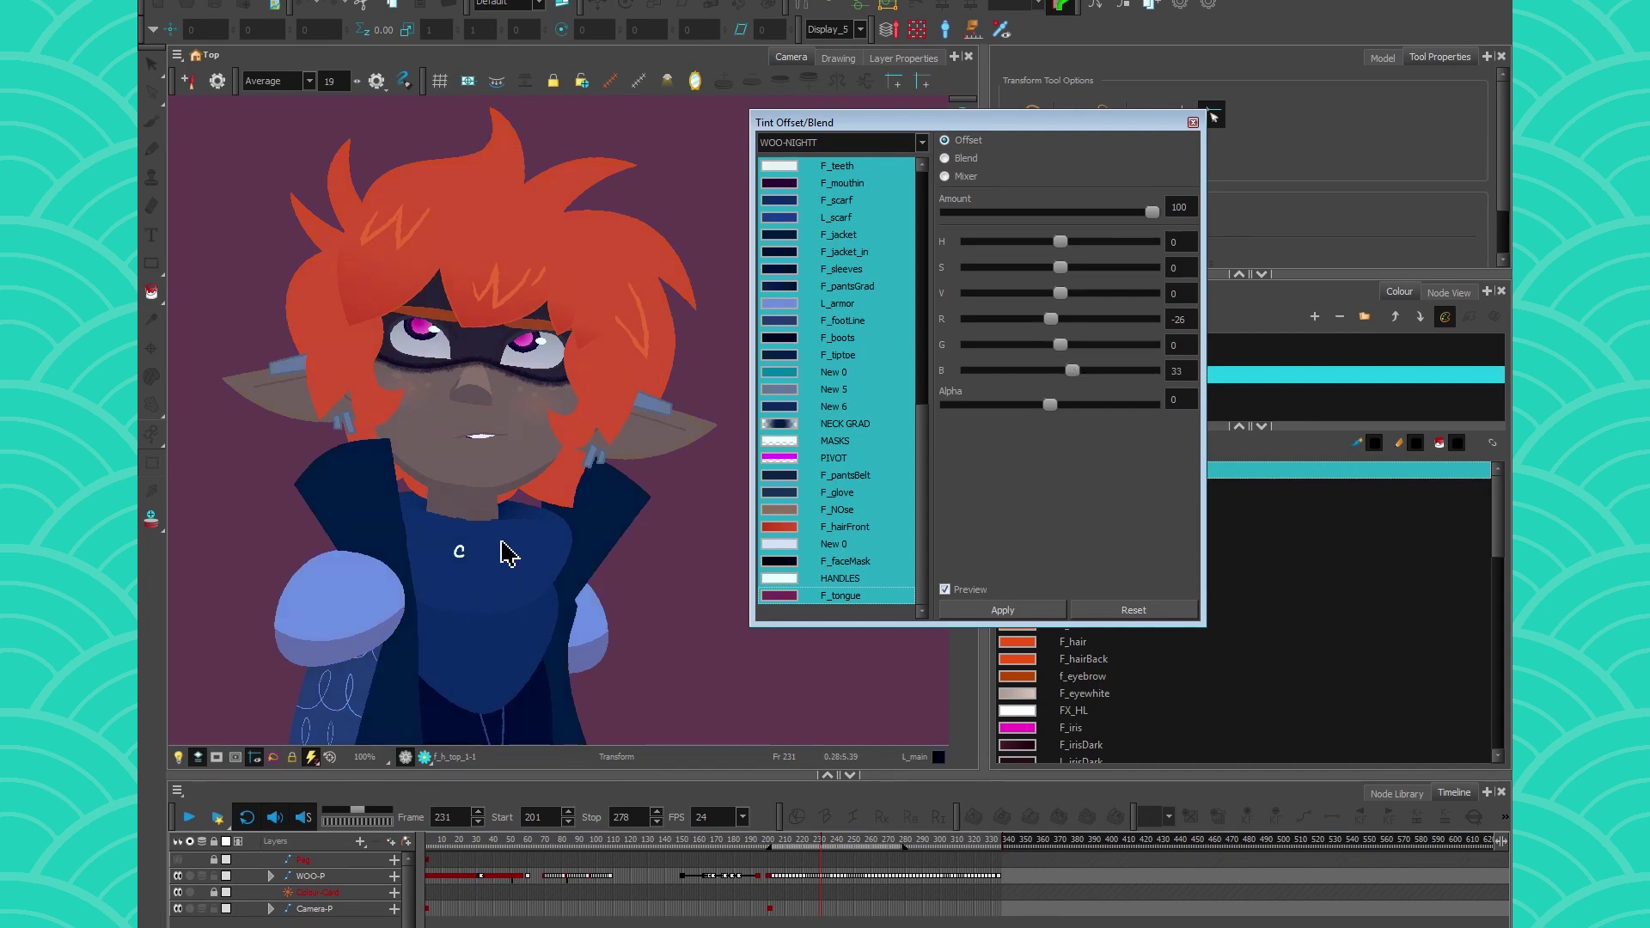
drag(1051, 319, 980, 320)
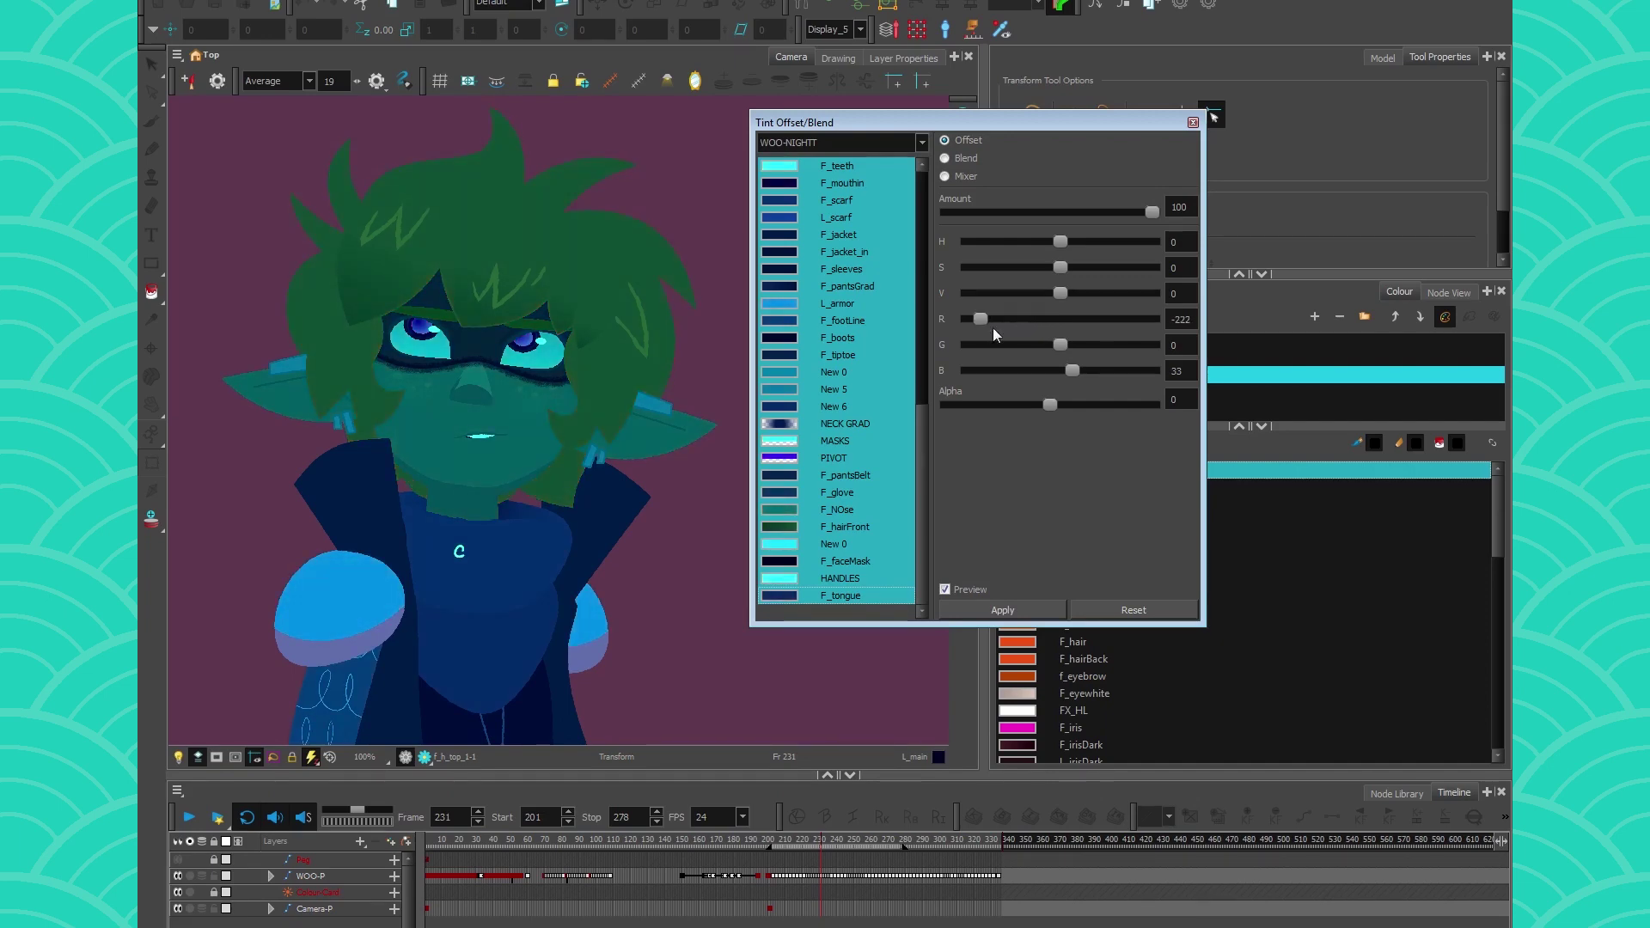
mouse_move(1073, 370)
mouse_down()
mouse_move(1118, 371)
mouse_move(1064, 371)
mouse_up()
drag(980, 318, 1071, 366)
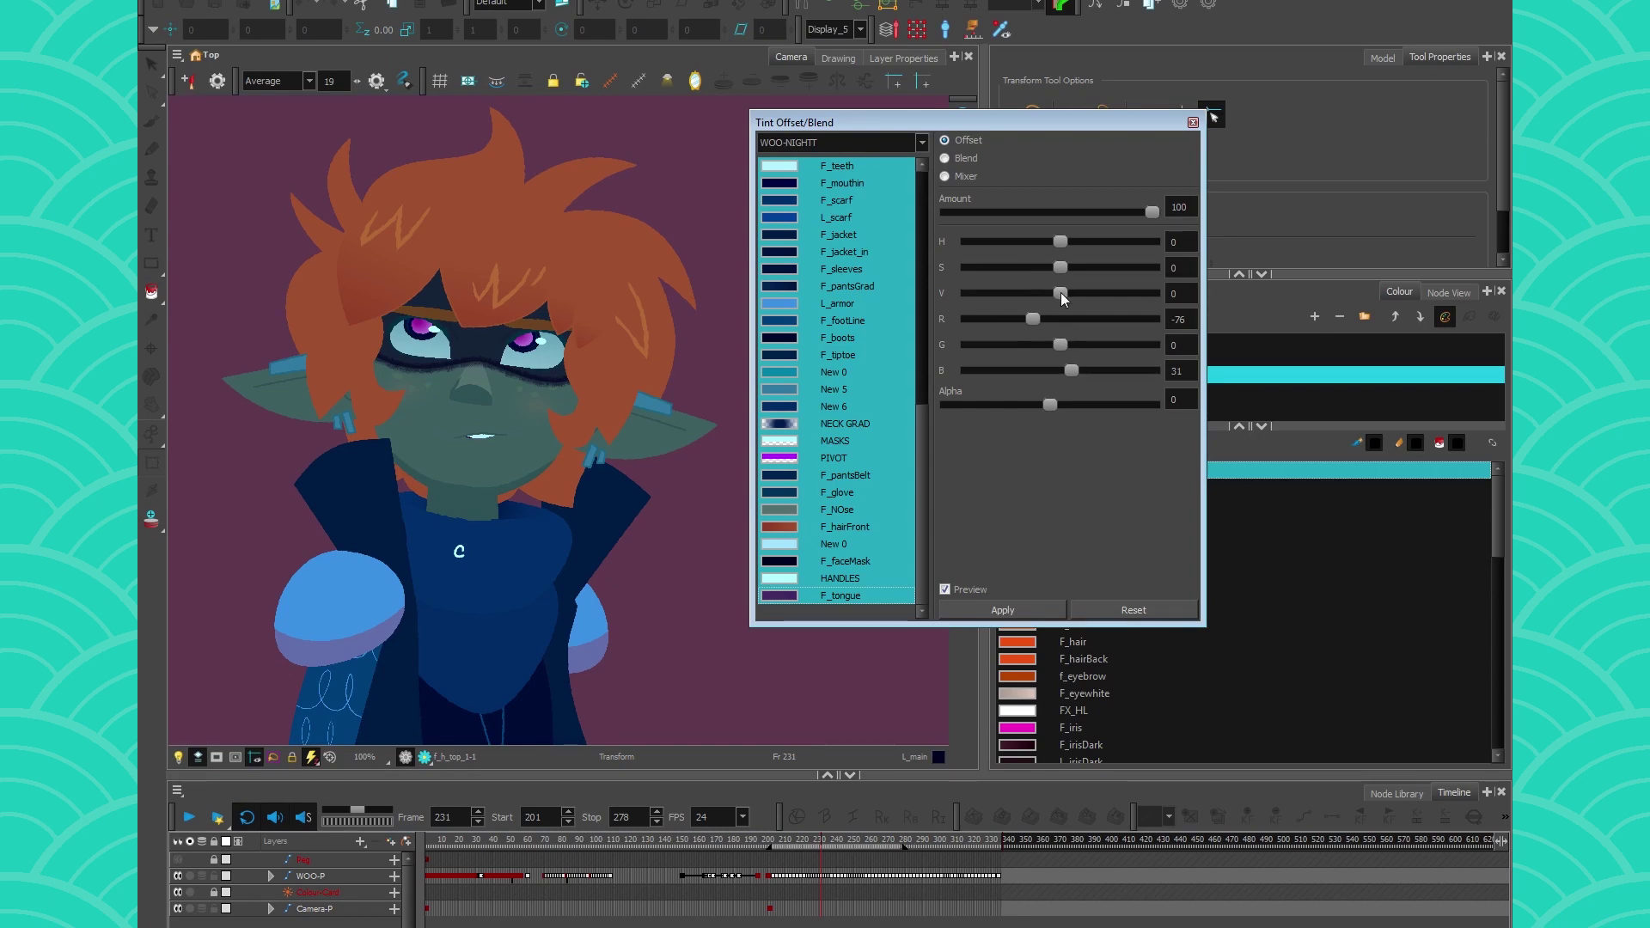
Set the offsets to saturation 6, value -7 and red -57, apply the tint to WOO-NIGHTT and close the tint window
drag(1061, 294, 1059, 296)
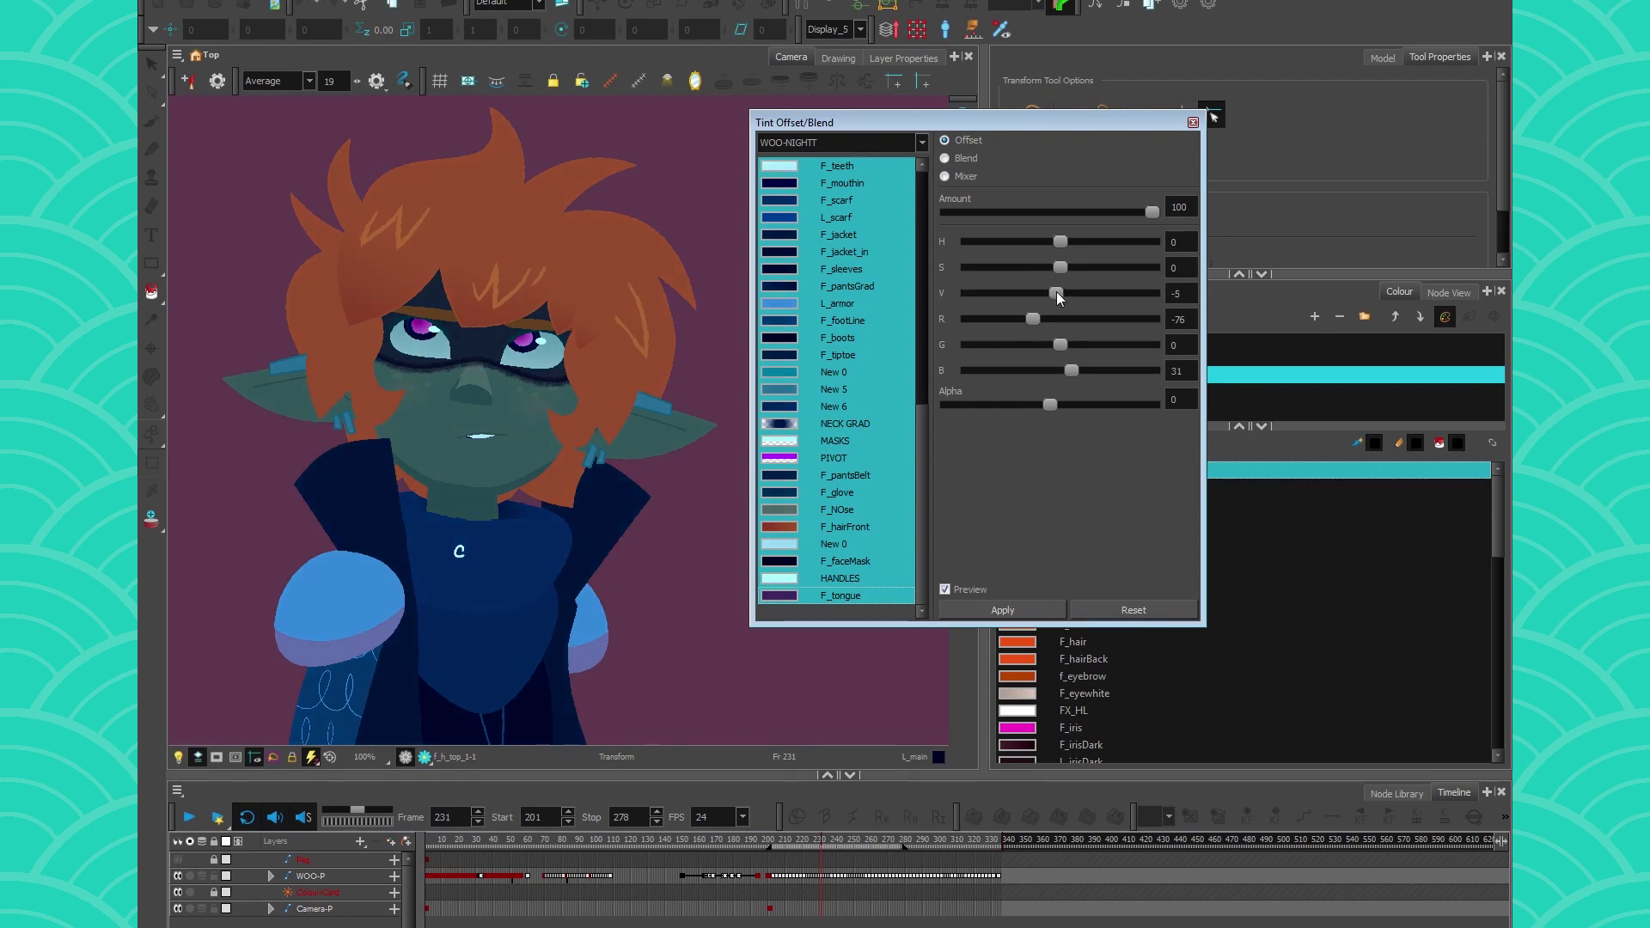
drag(1057, 294, 1055, 294)
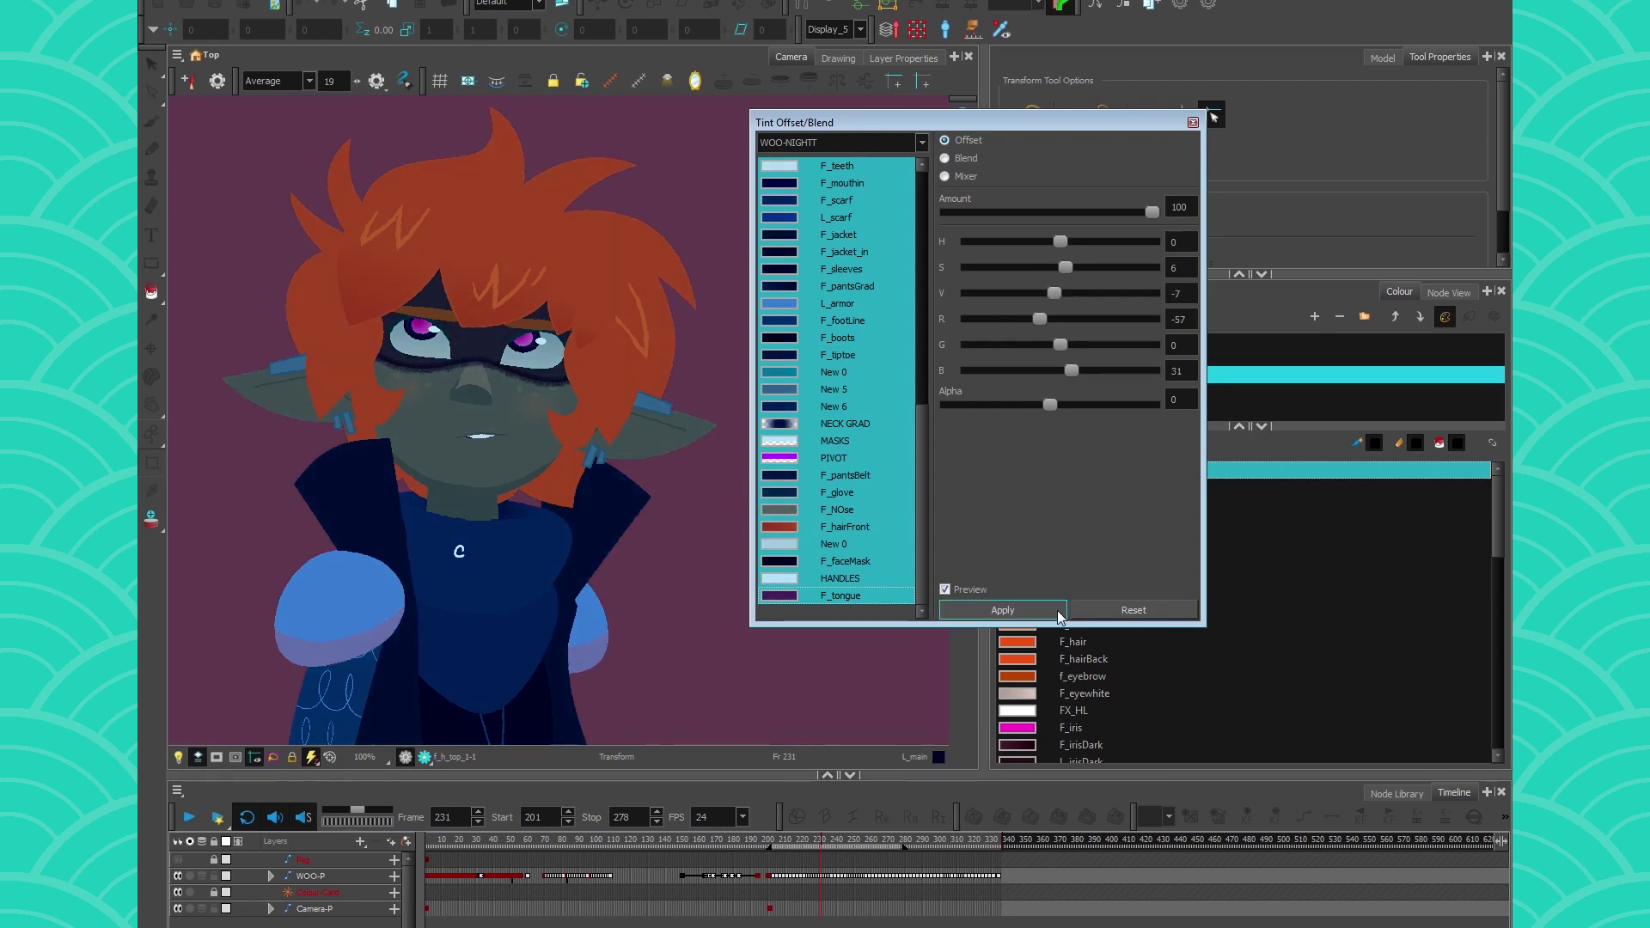
click(1056, 612)
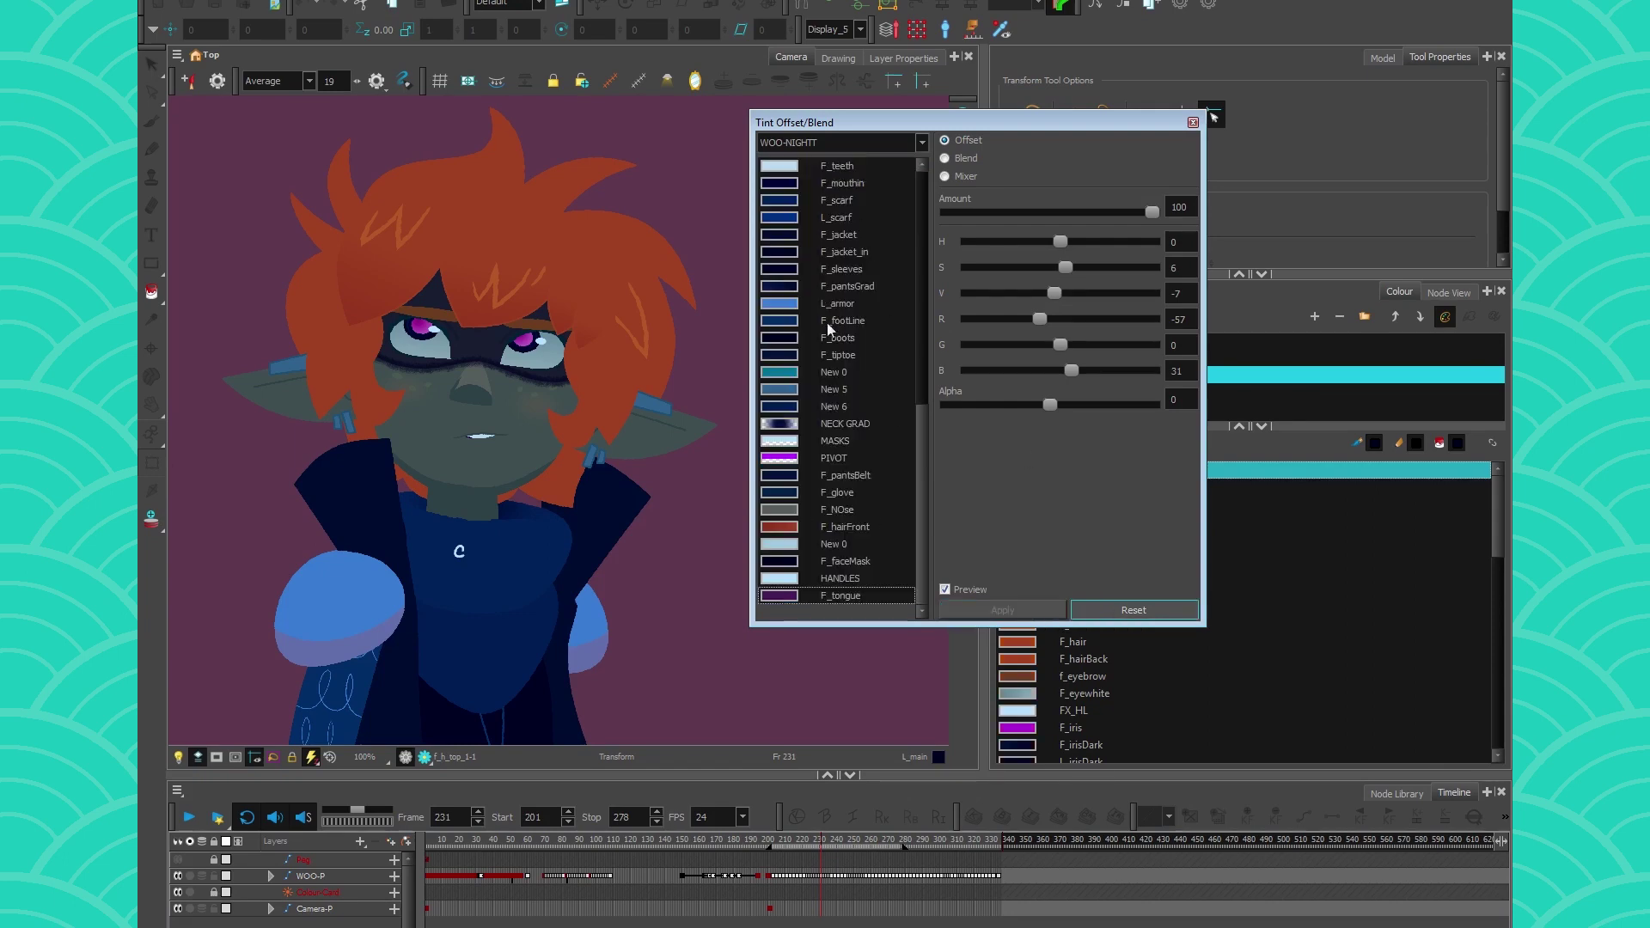
scroll(920, 428, up, 8)
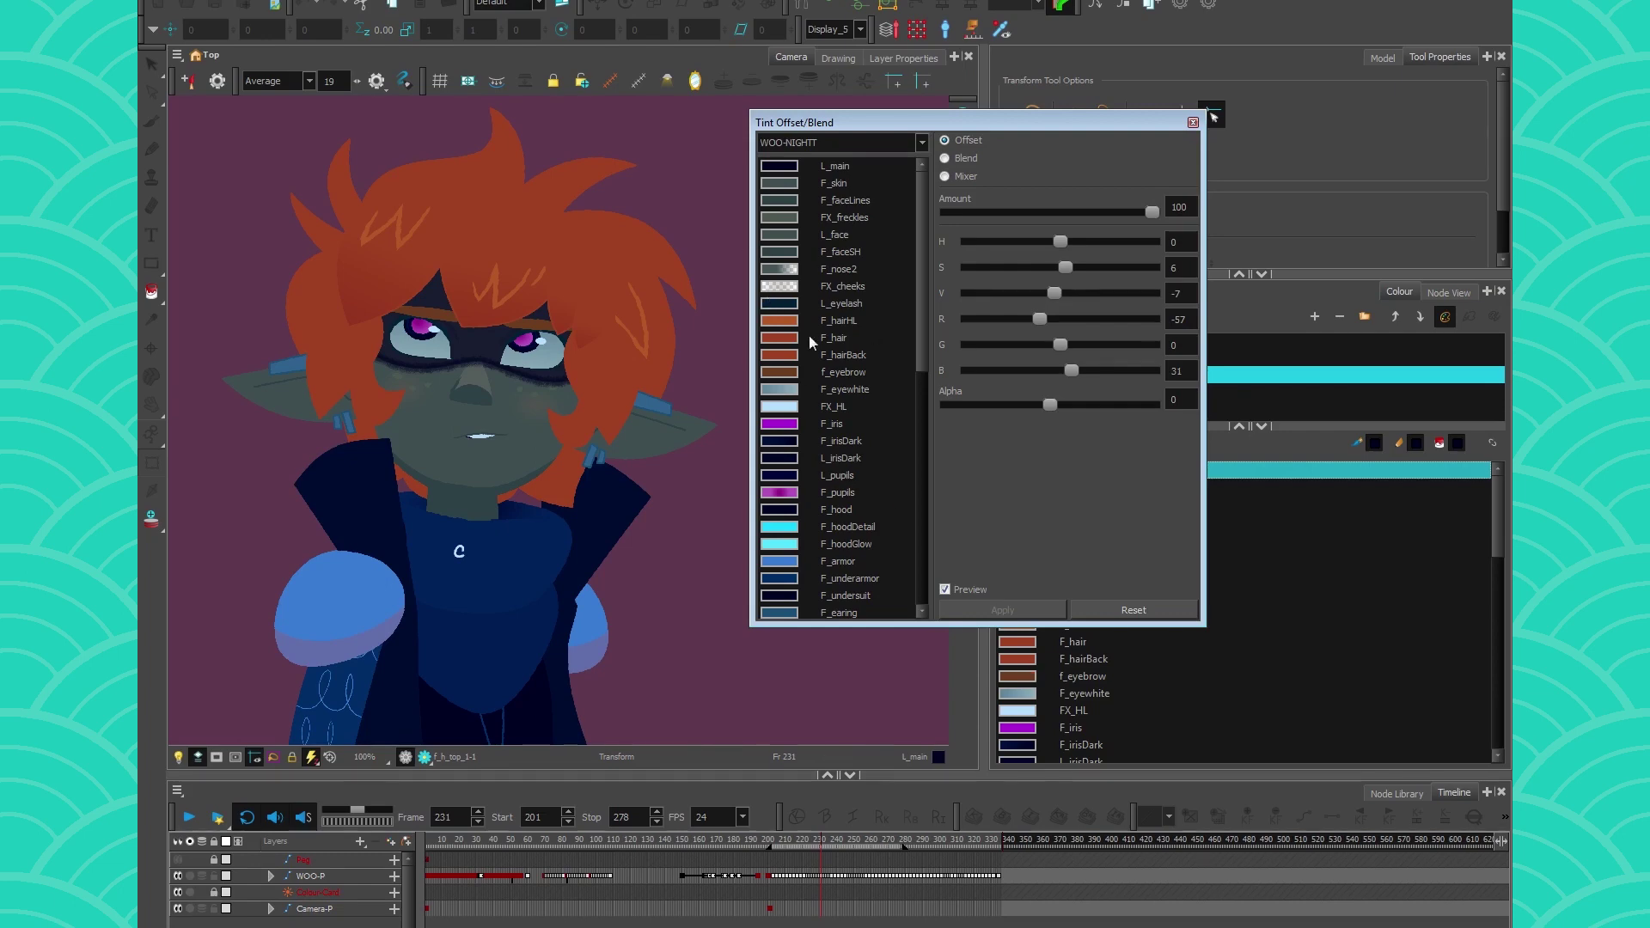
click(1192, 123)
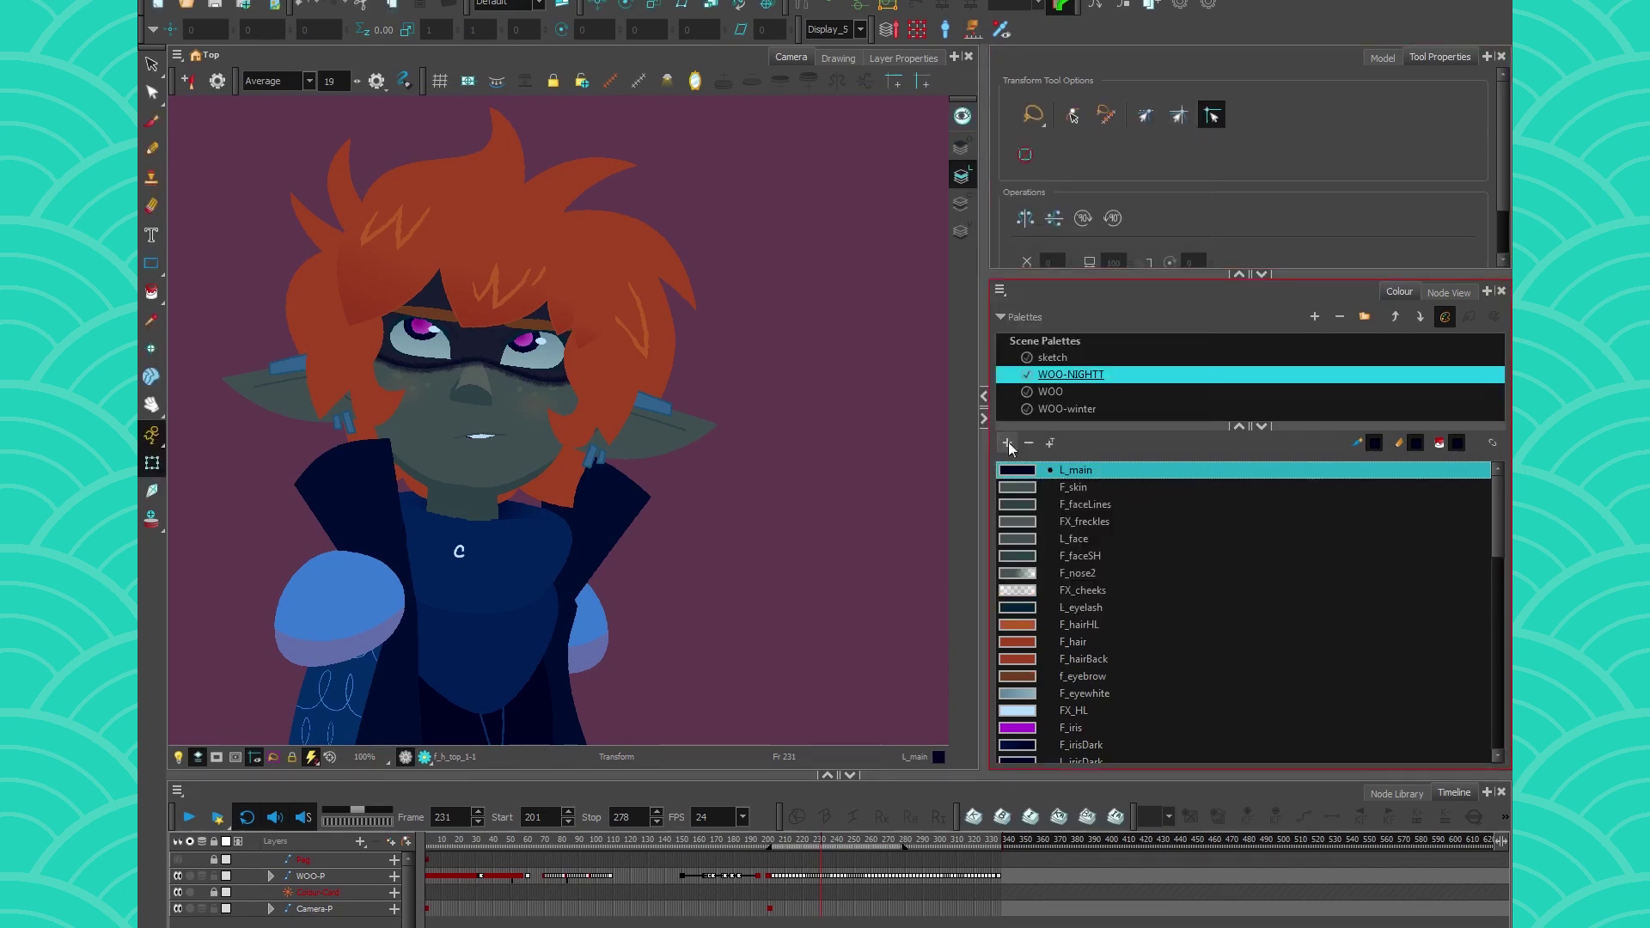
Switch the WOO-NIGHTT palette repeatedly between below and above WOO to compare both looks, leaving it below WOO
click(1421, 317)
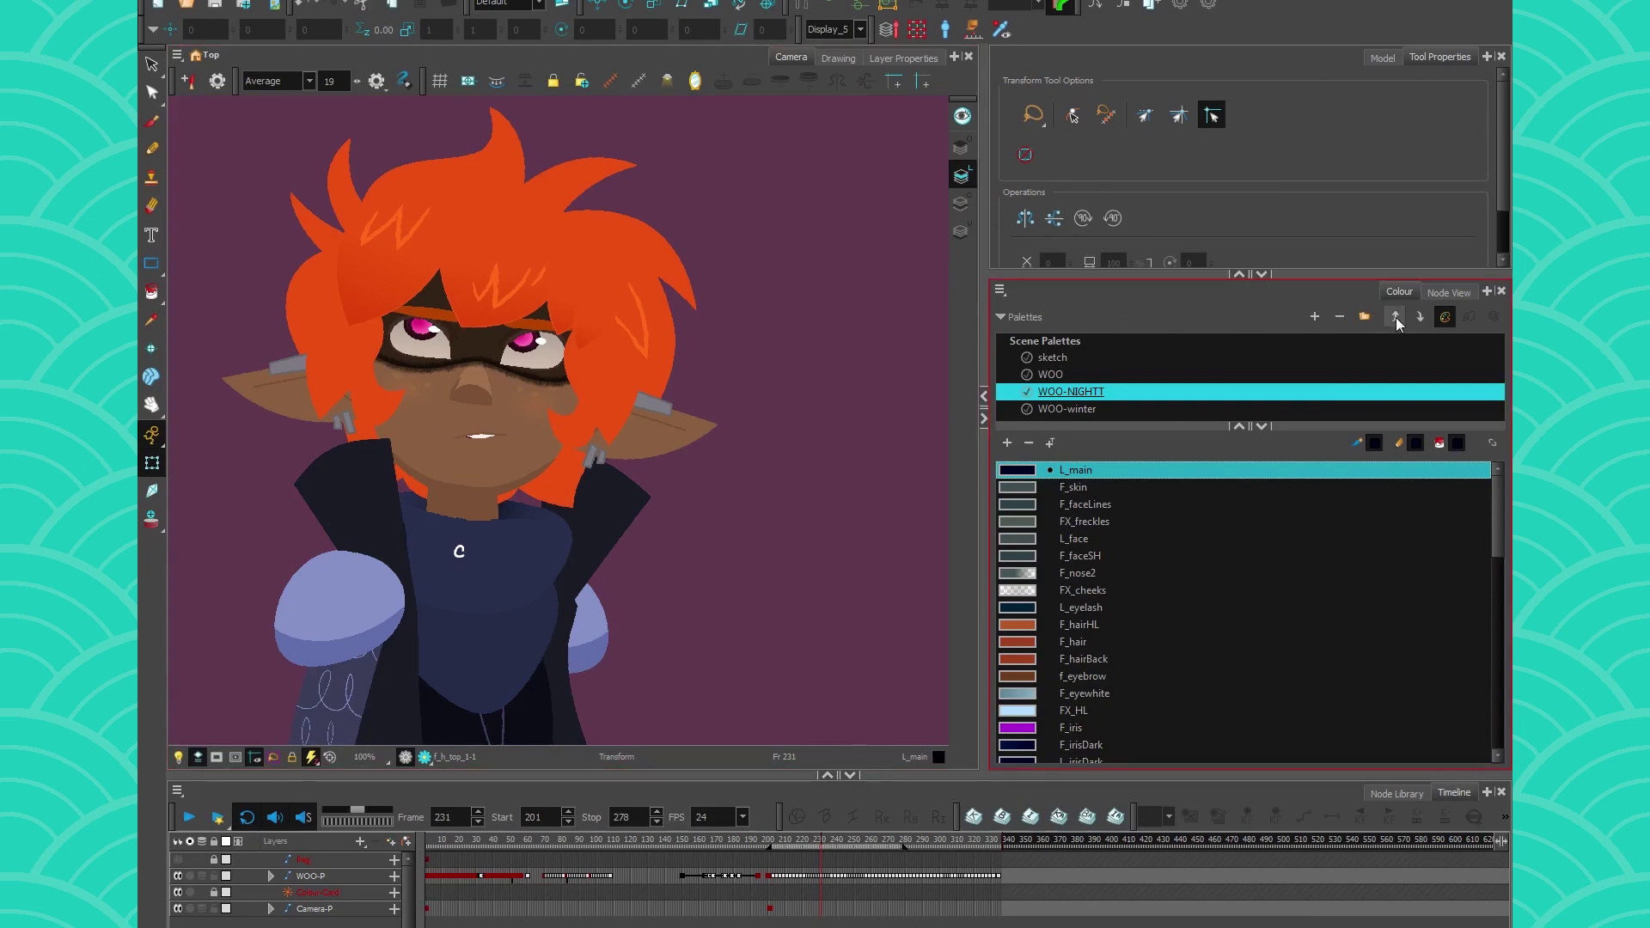
click(1395, 318)
click(1420, 317)
click(1395, 317)
click(1420, 317)
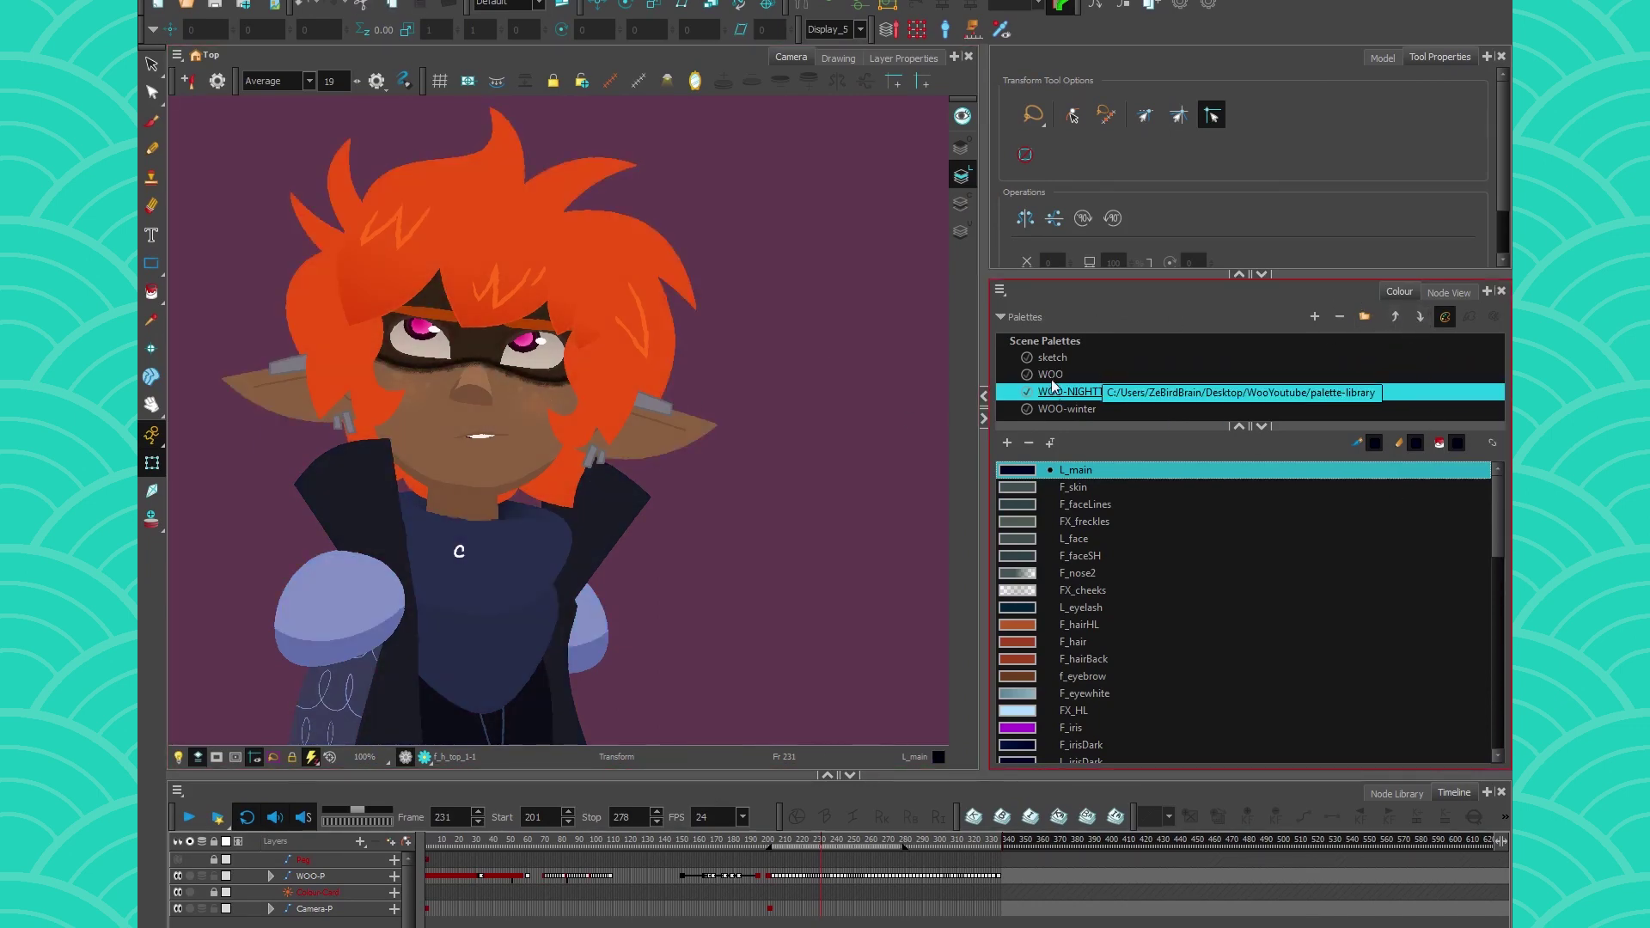
Clone the WOO palette under the name WOO-ALT
click(1066, 378)
right_click(1074, 379)
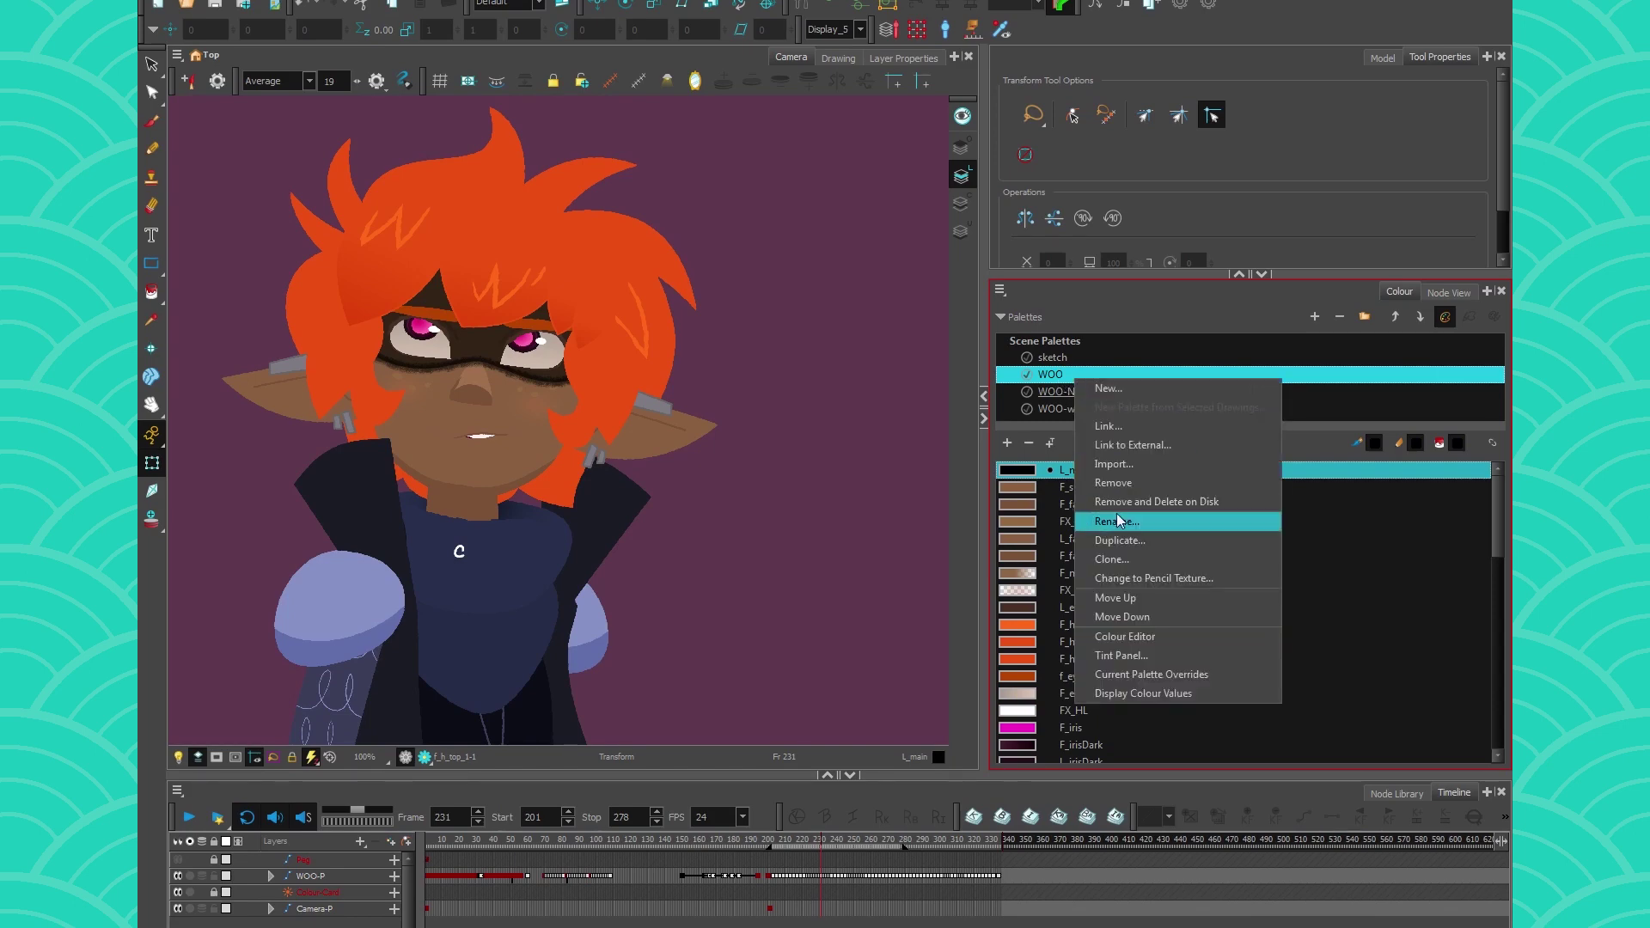
click(1117, 502)
drag(842, 448, 874, 453)
text(ALT)
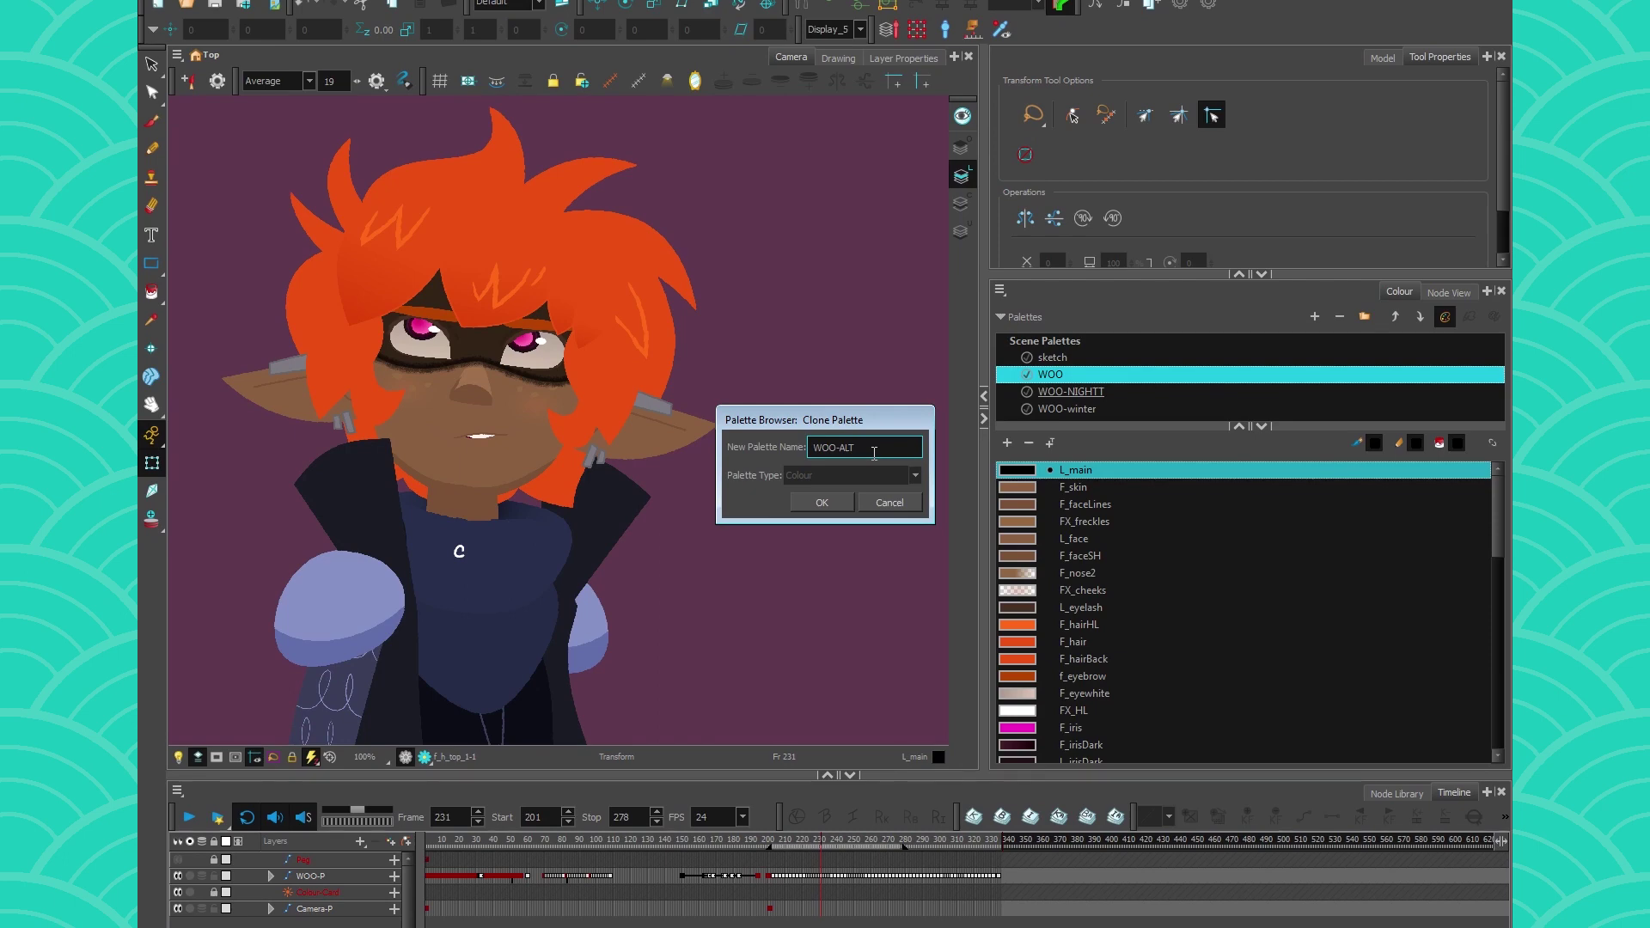
click(822, 503)
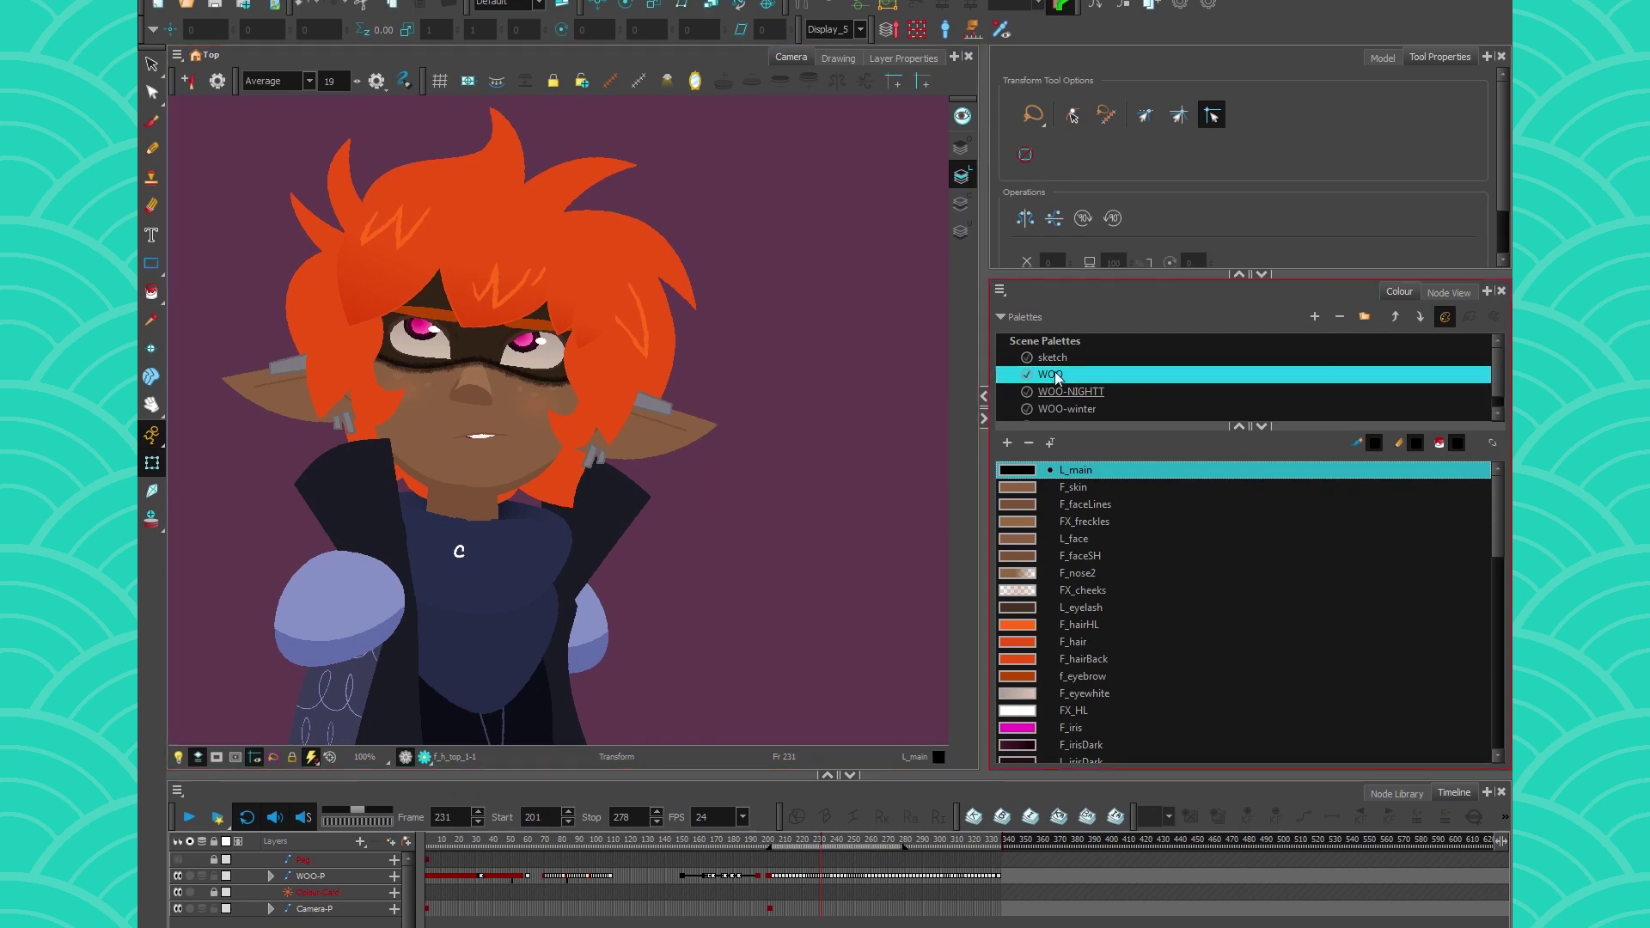
Move the WOO-ALT palette up in the list so it sits above WOO
scroll(1092, 394, down, 1)
click(1112, 411)
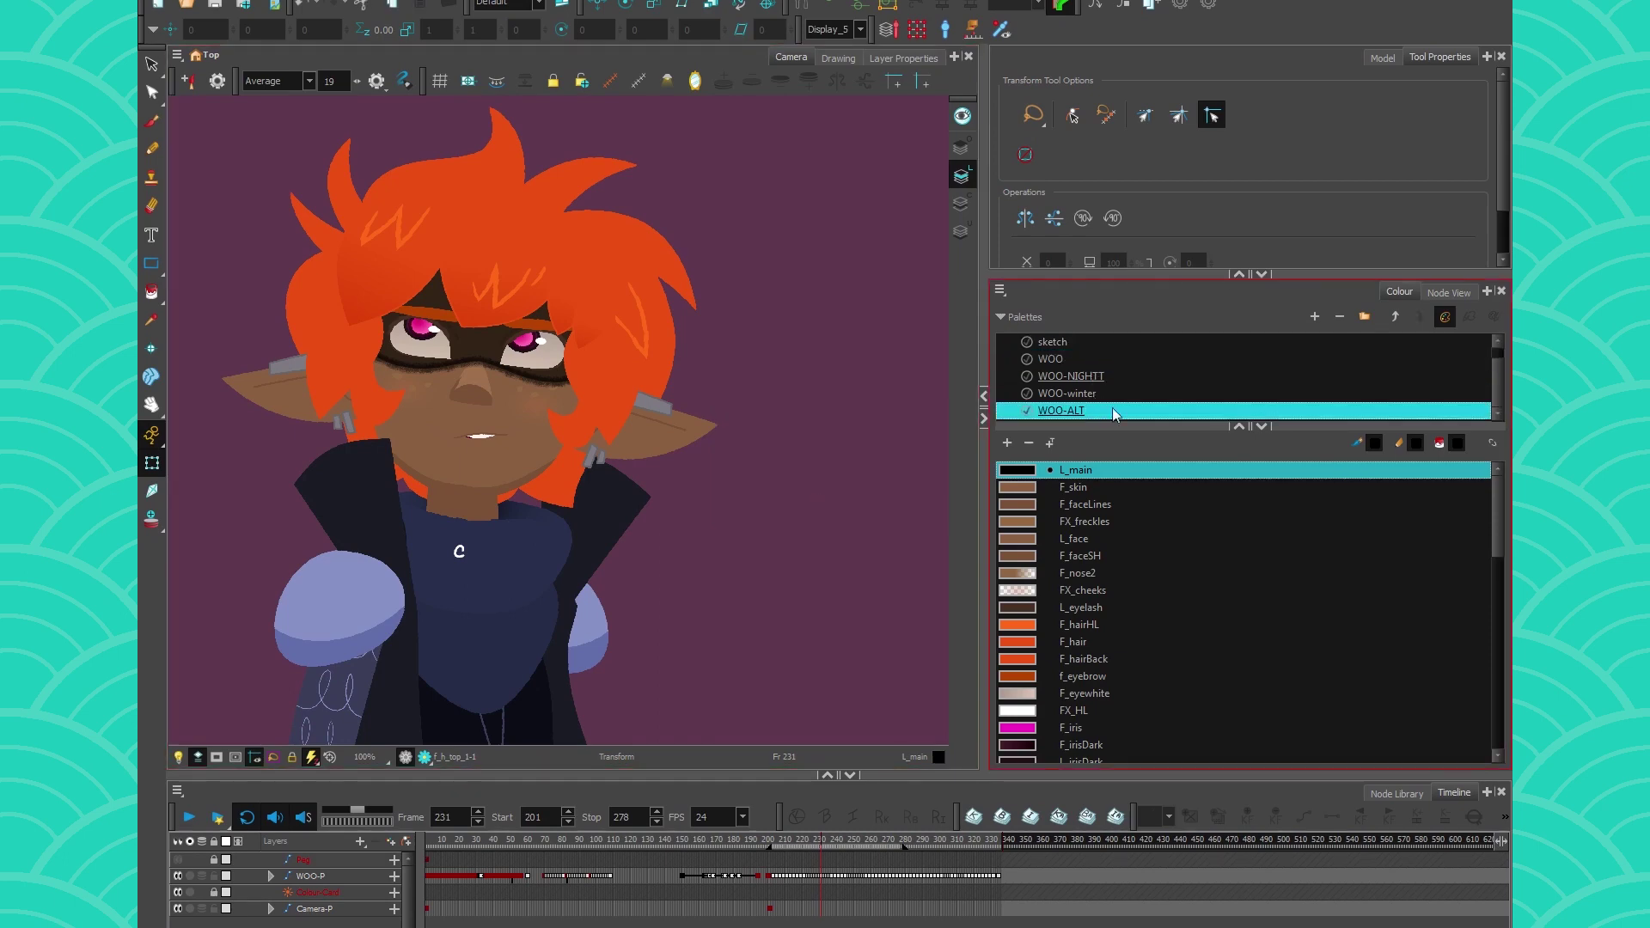
click(1397, 318)
click(1398, 318)
click(1399, 317)
Open the Tint Panel for the WOO-ALT palette and place its window clear of the character
right_click(1111, 364)
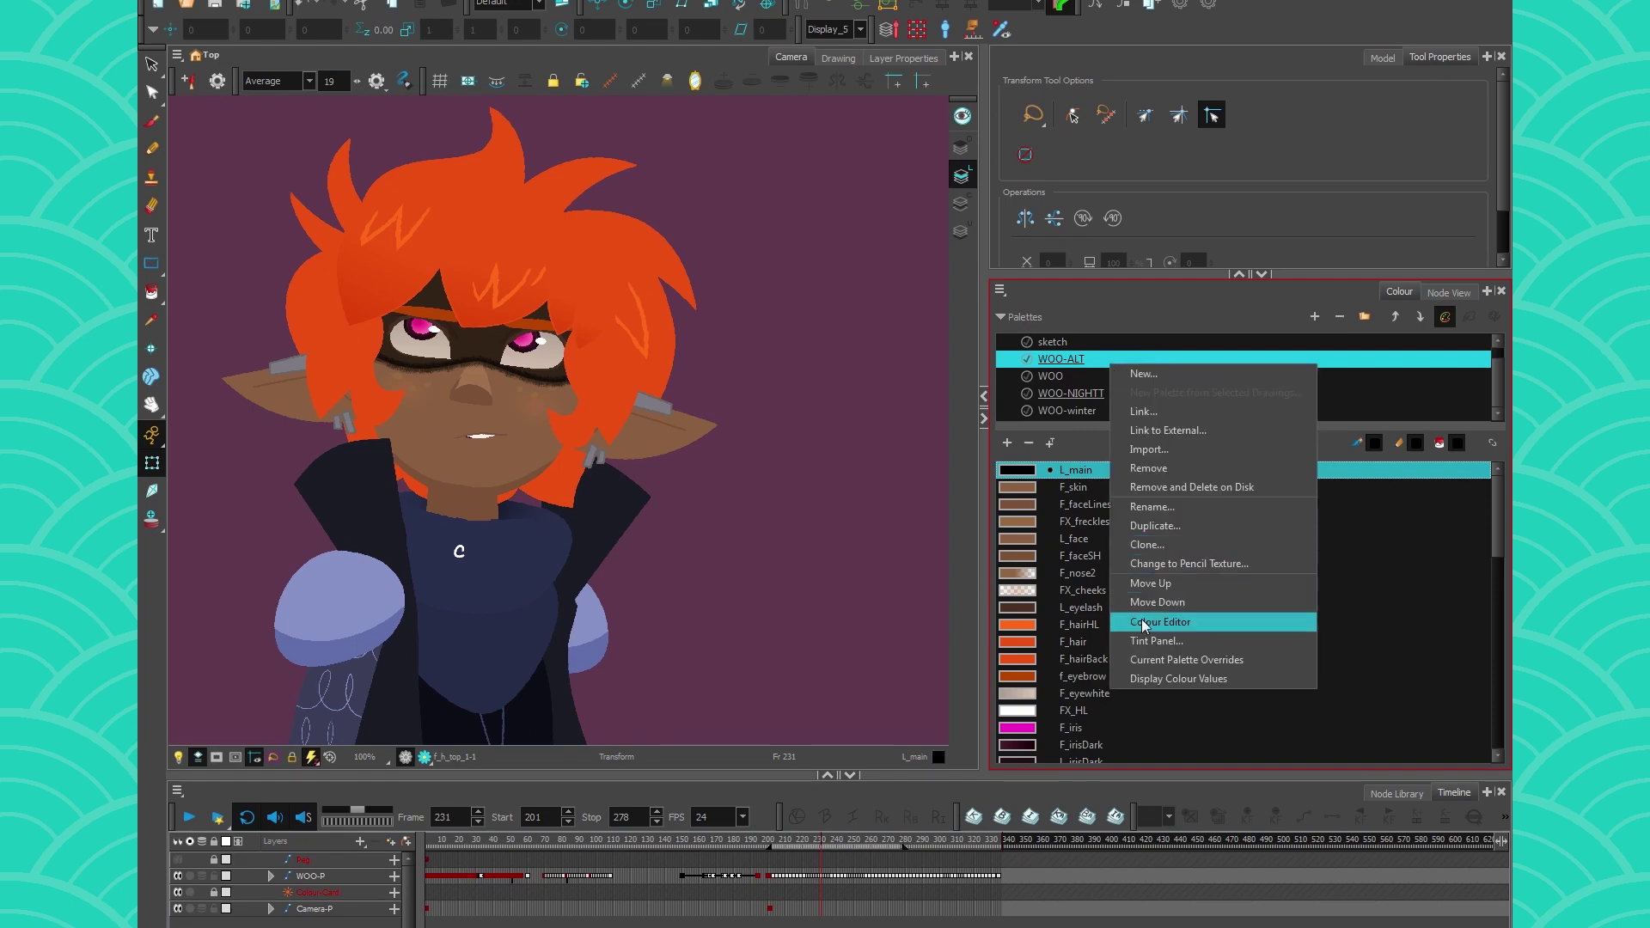
click(1147, 640)
drag(1034, 124, 1015, 5)
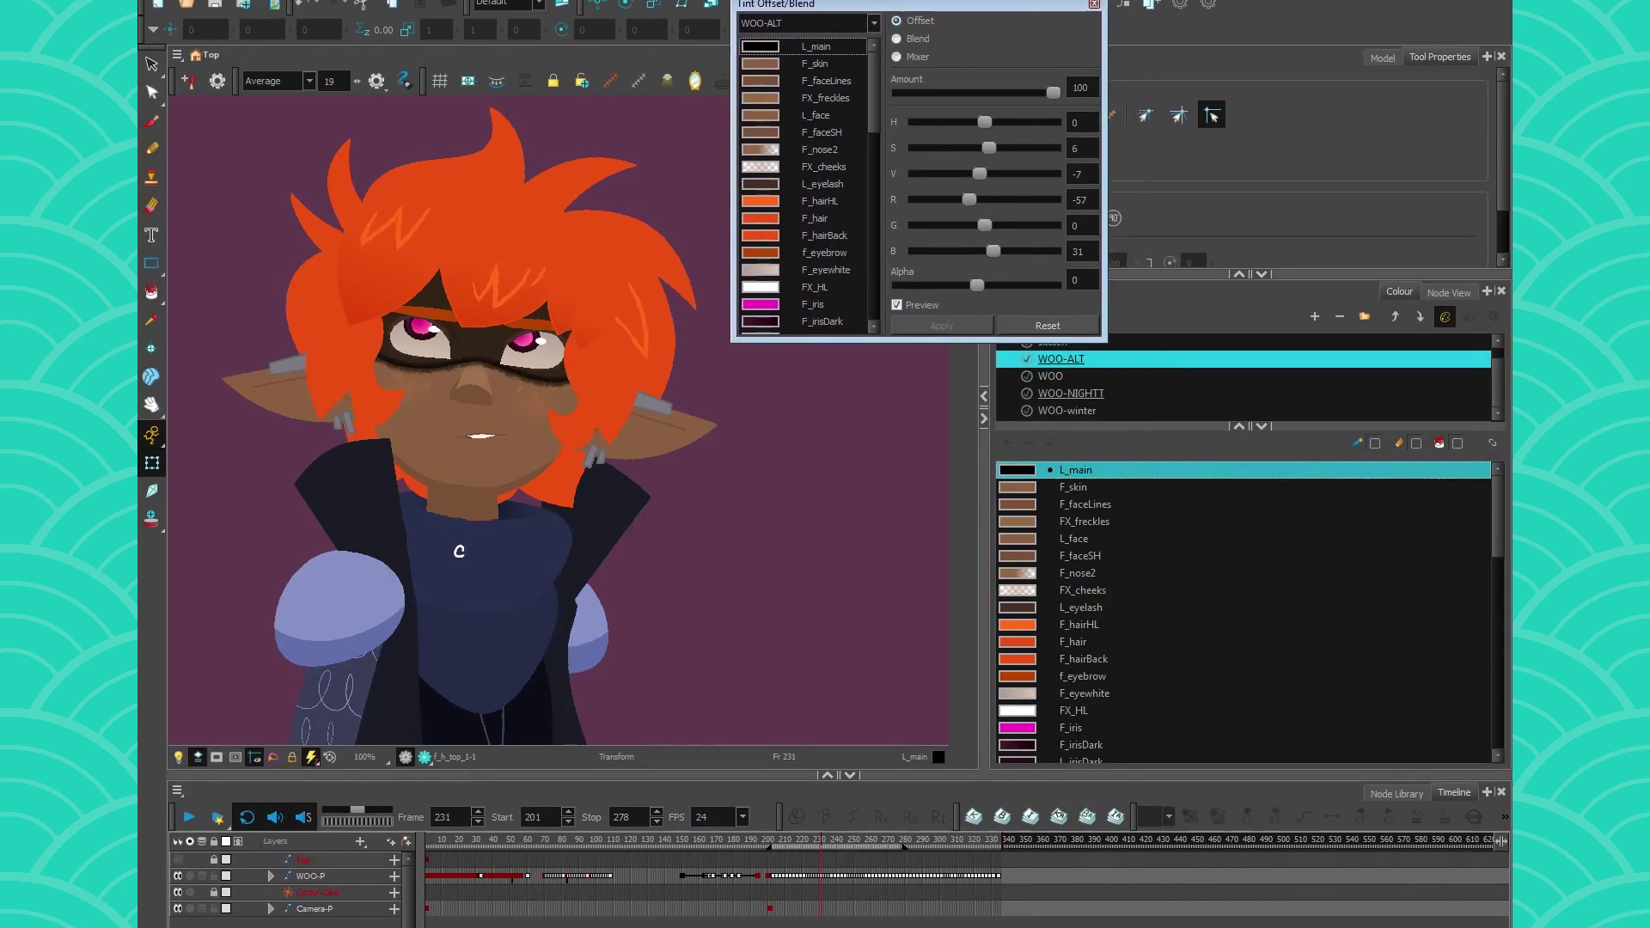
scroll(520, 379, down, 4)
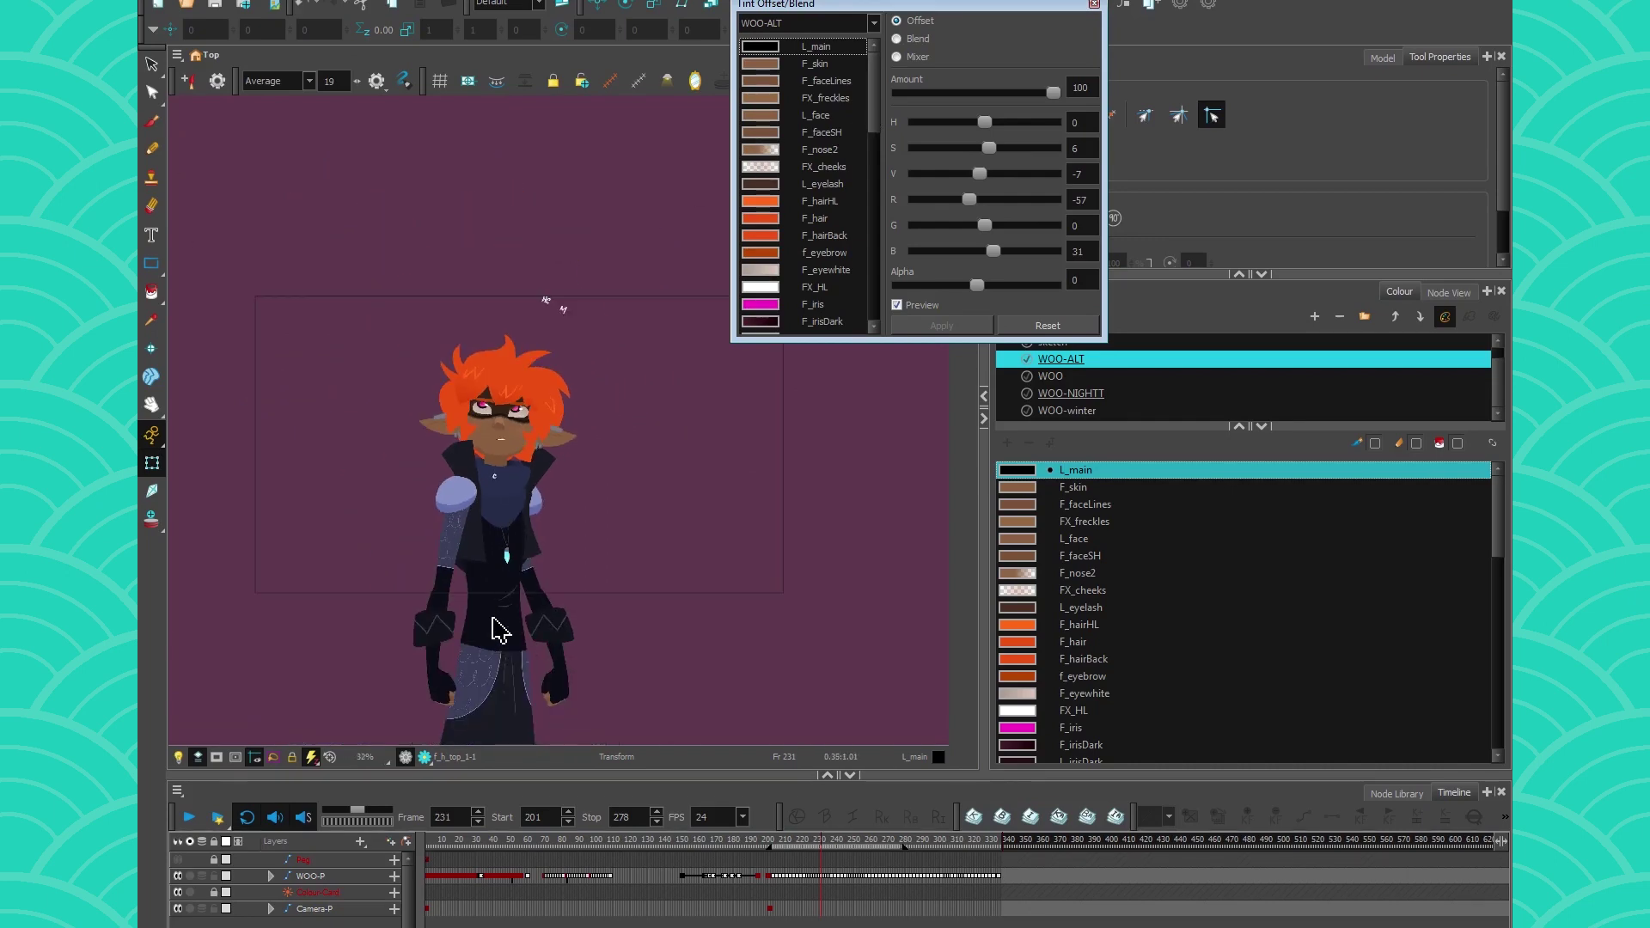
scroll(546, 383, up, 3)
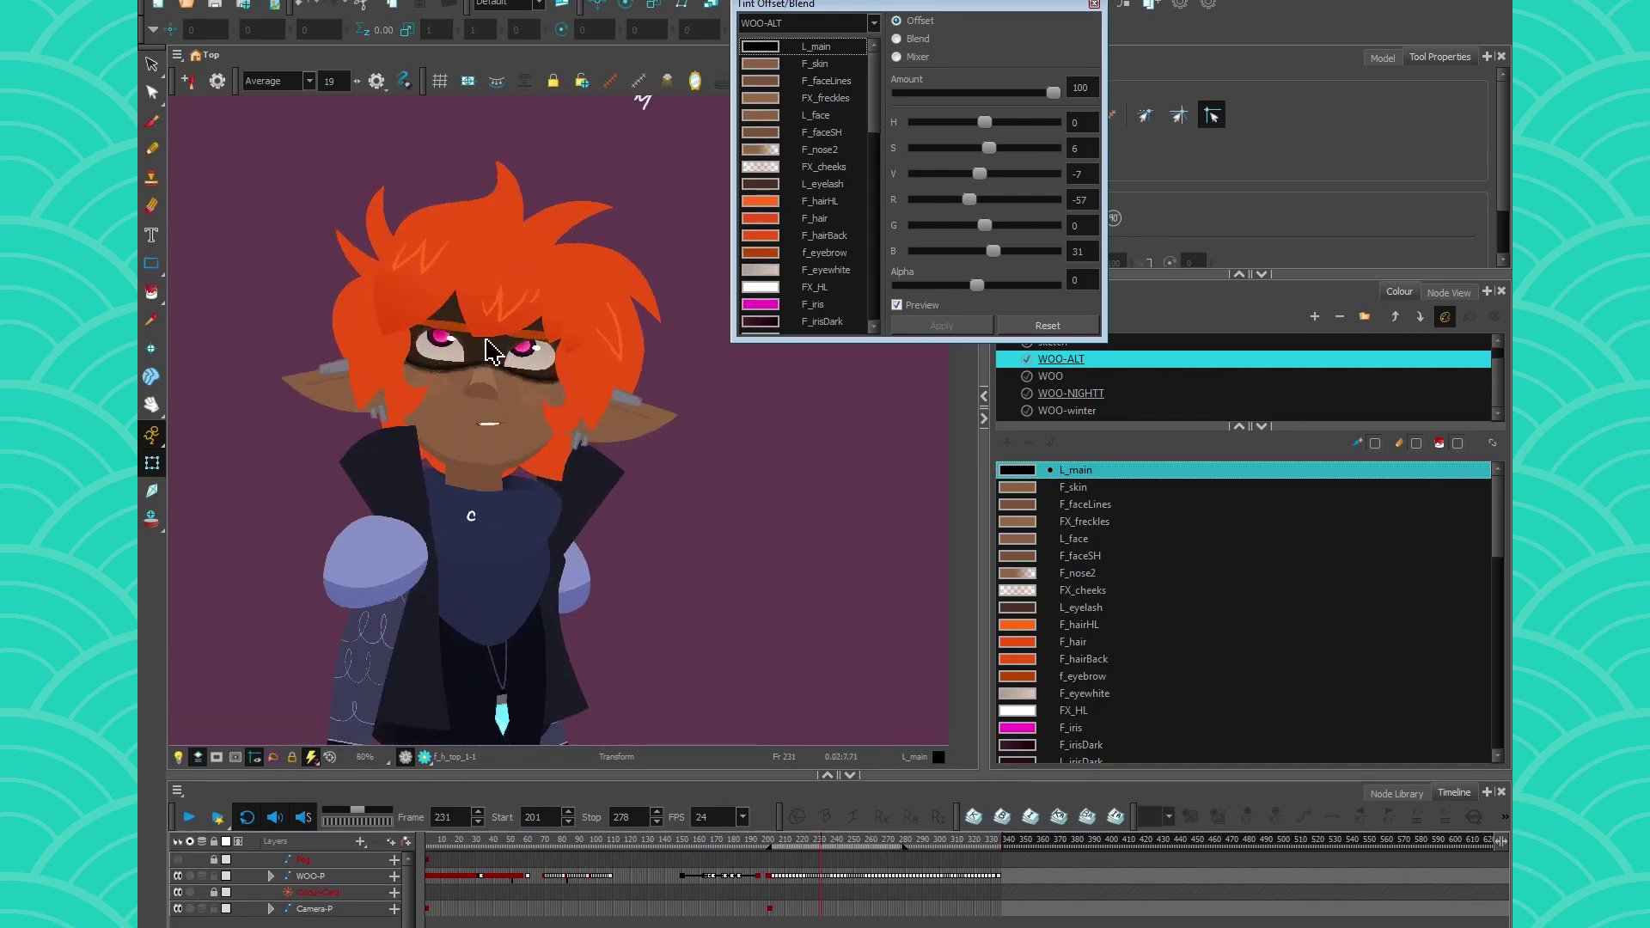
Reset all the tint values and select the colours F_hairHL through f_eyebrow
click(833, 201)
shift+click(843, 251)
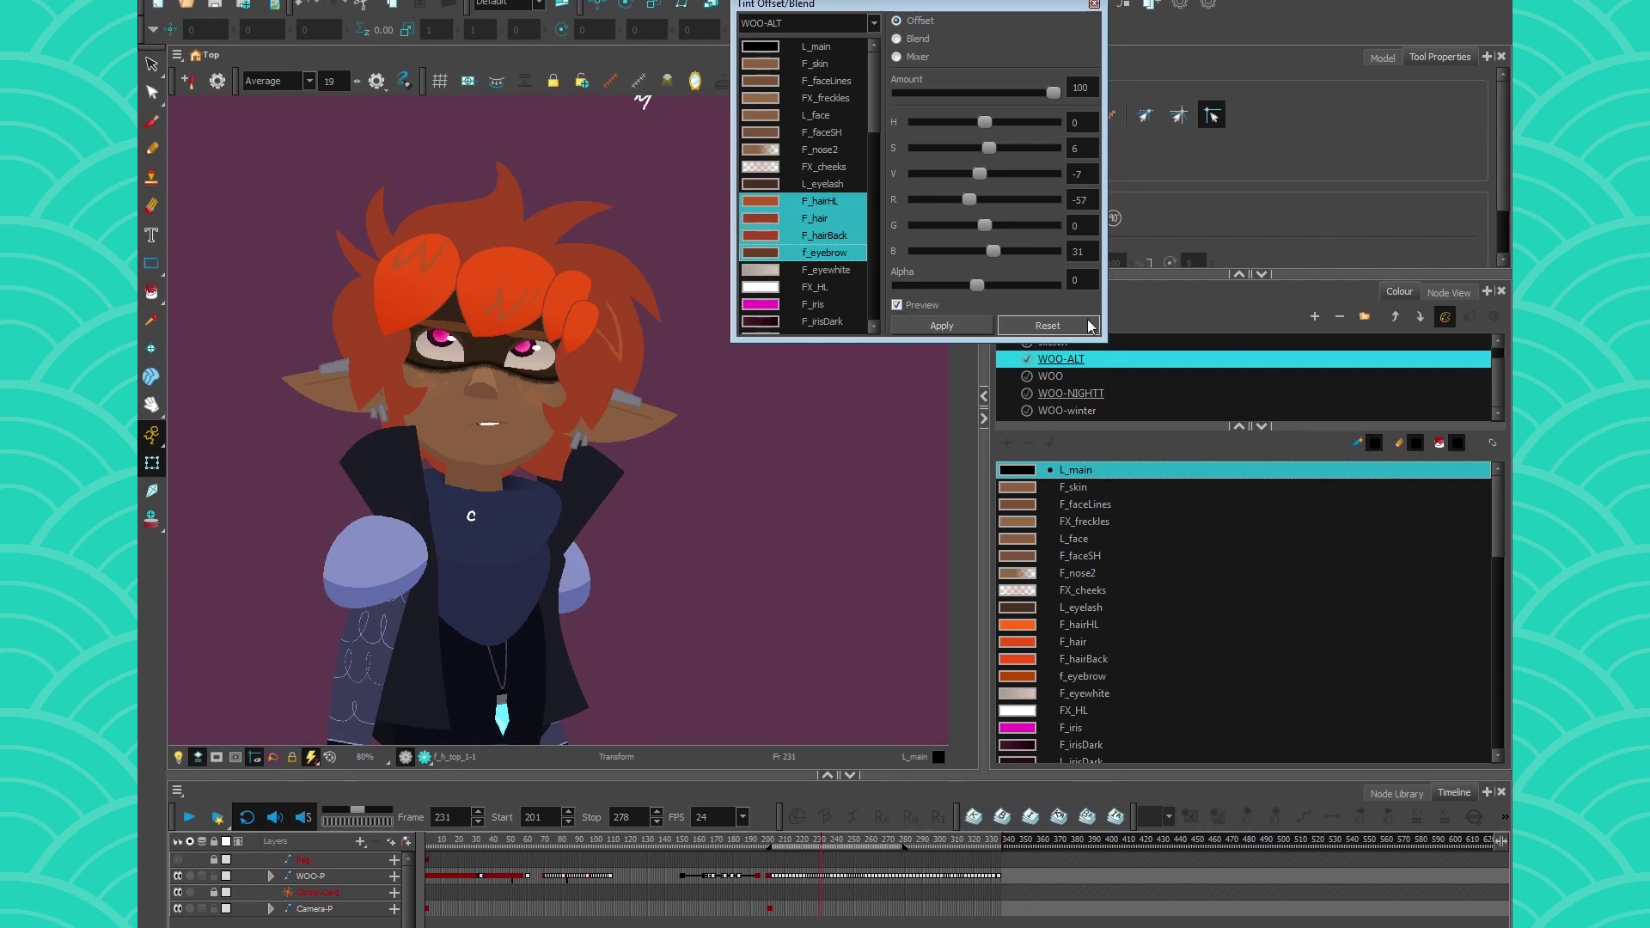
click(1062, 327)
click(842, 203)
shift+click(839, 251)
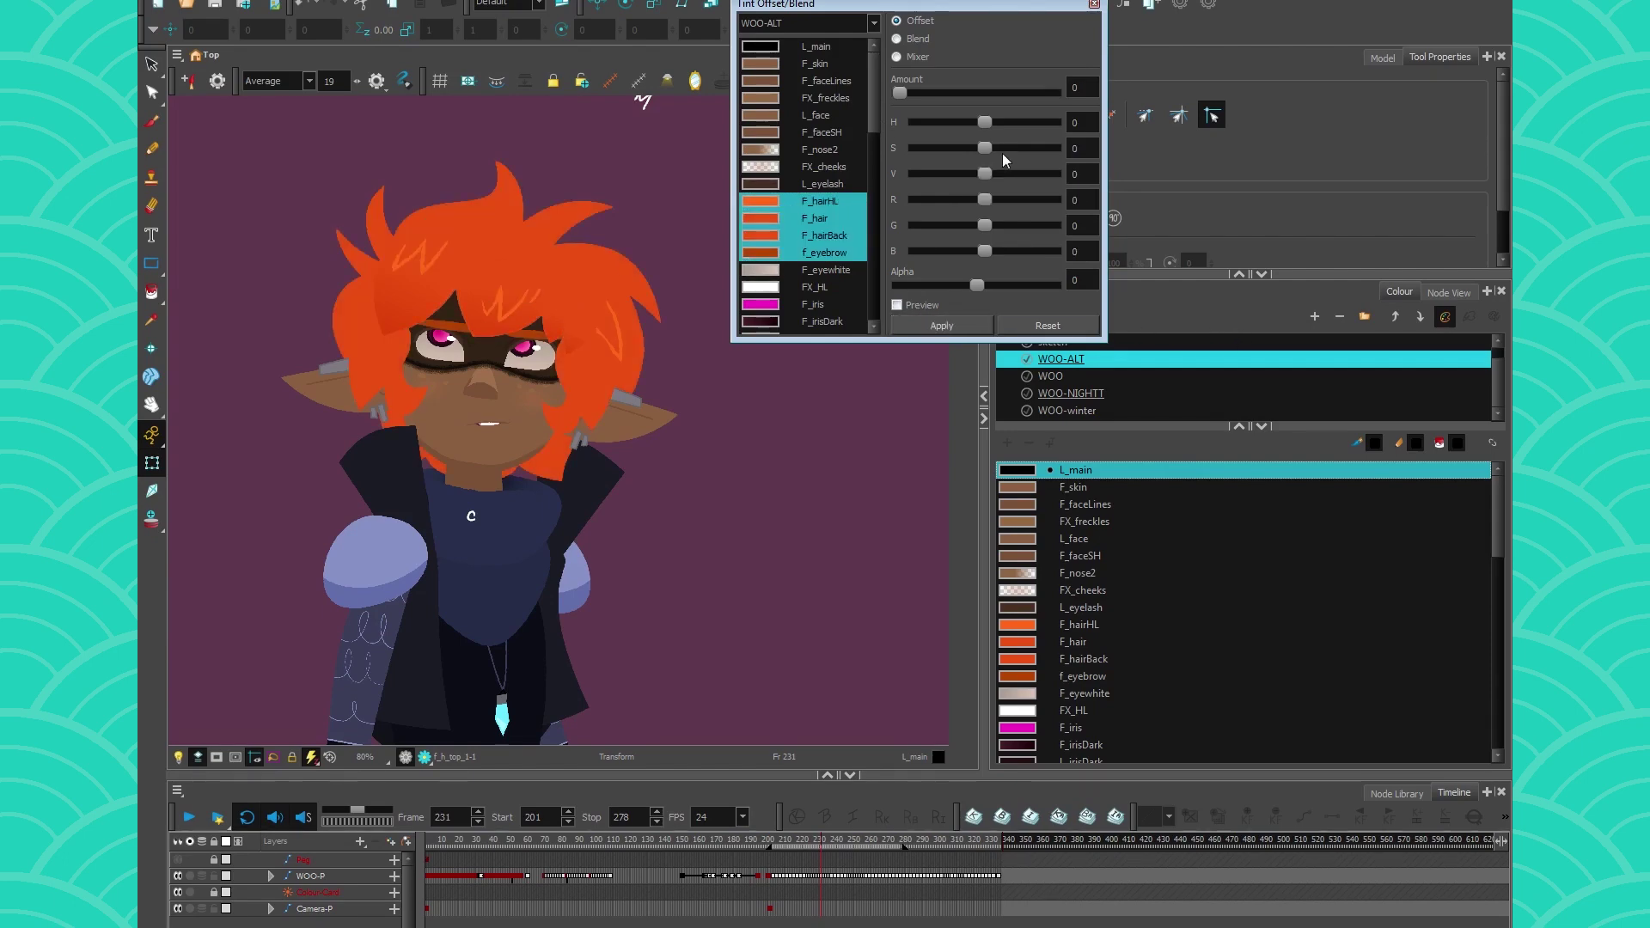
Add F_hairFront to the selected hair colours and preview an Offset tint with the amount at 100 and hue at 142
key(End)
drag(899, 92, 997, 122)
click(921, 303)
click(921, 303)
click(921, 302)
mouse_move(1000, 122)
mouse_down()
mouse_move(987, 129)
mouse_move(1013, 121)
mouse_up()
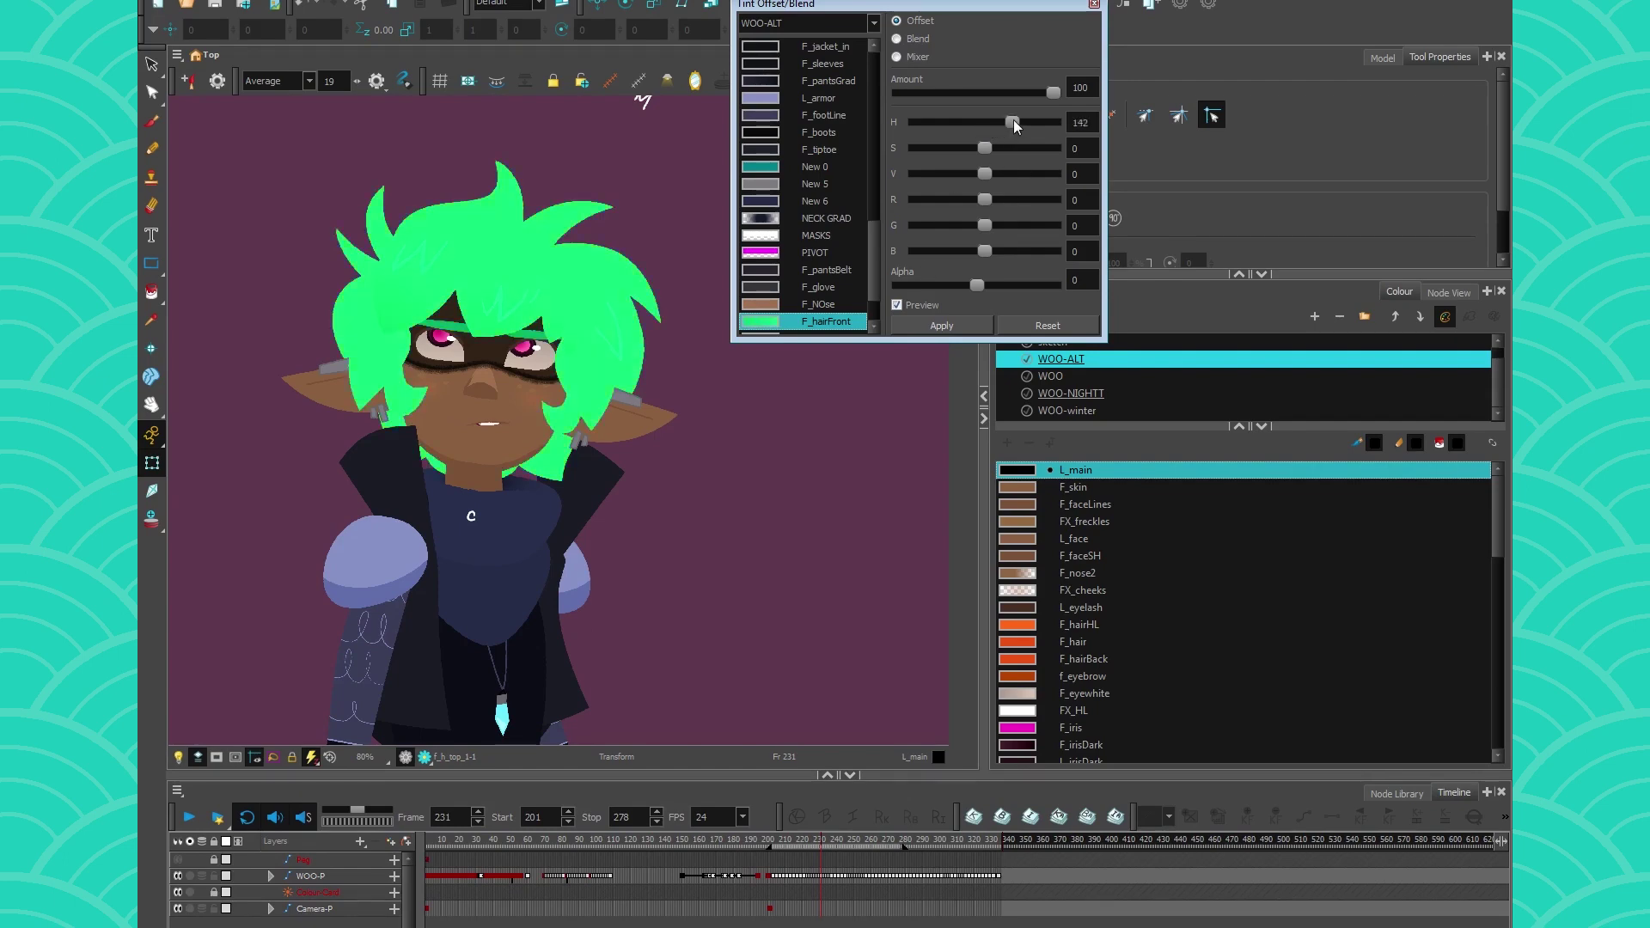
scroll(473, 363, down, 2)
scroll(473, 363, up, 2)
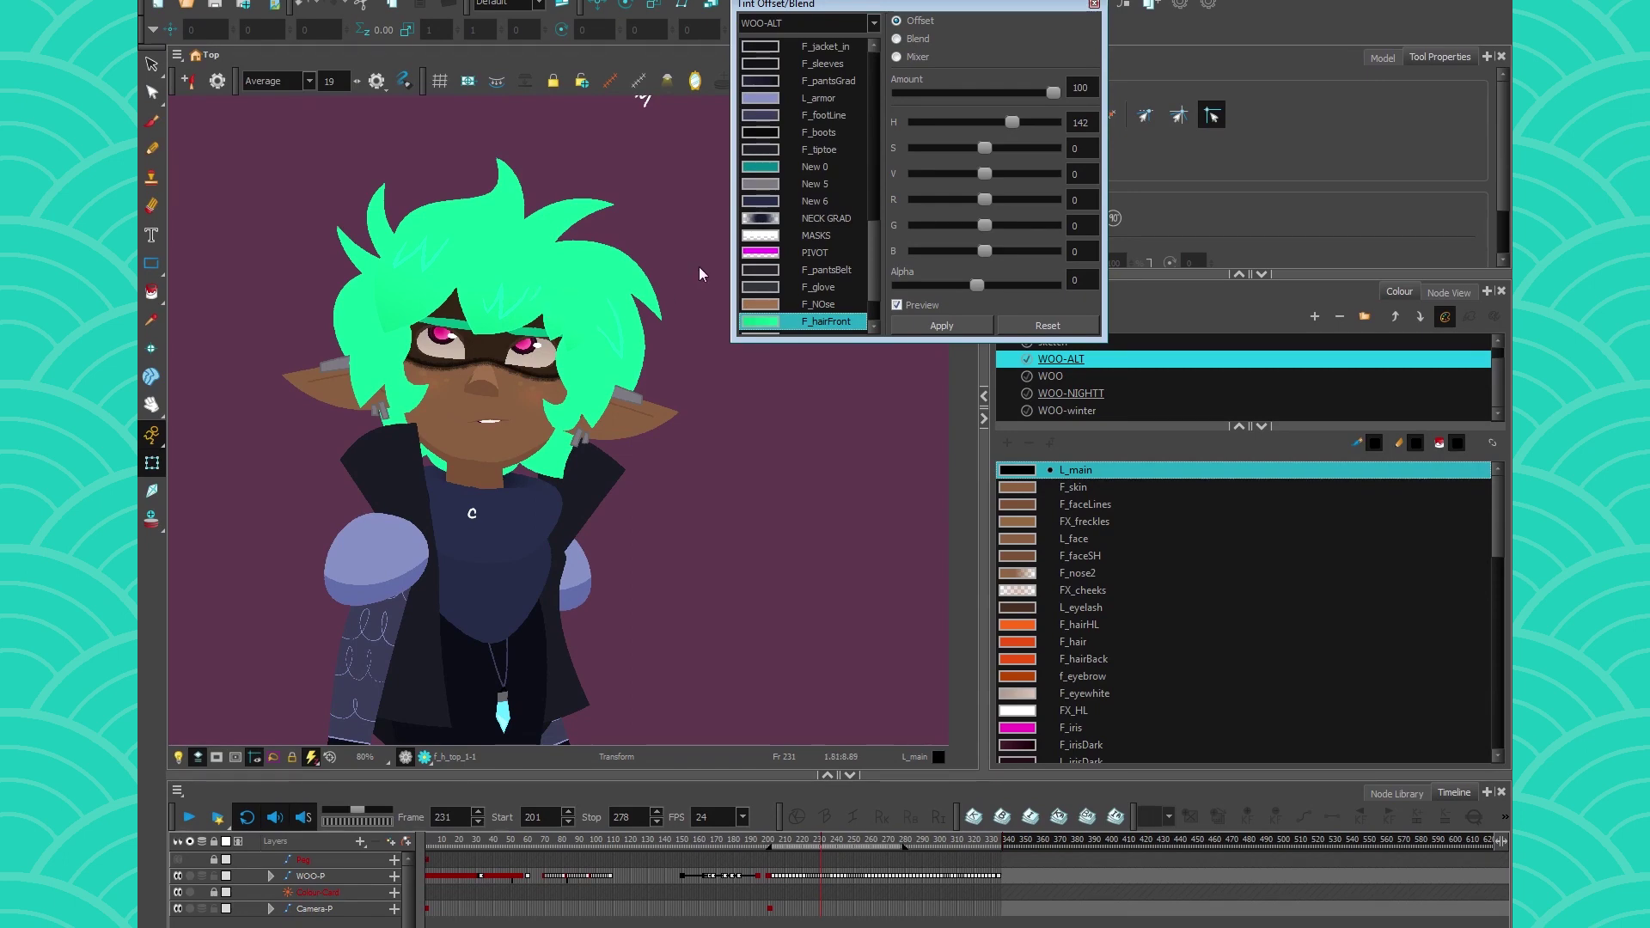
Compare the Offset and Blend tint modes on the hair colours, finishing in Blend mode with the values reset
click(896, 38)
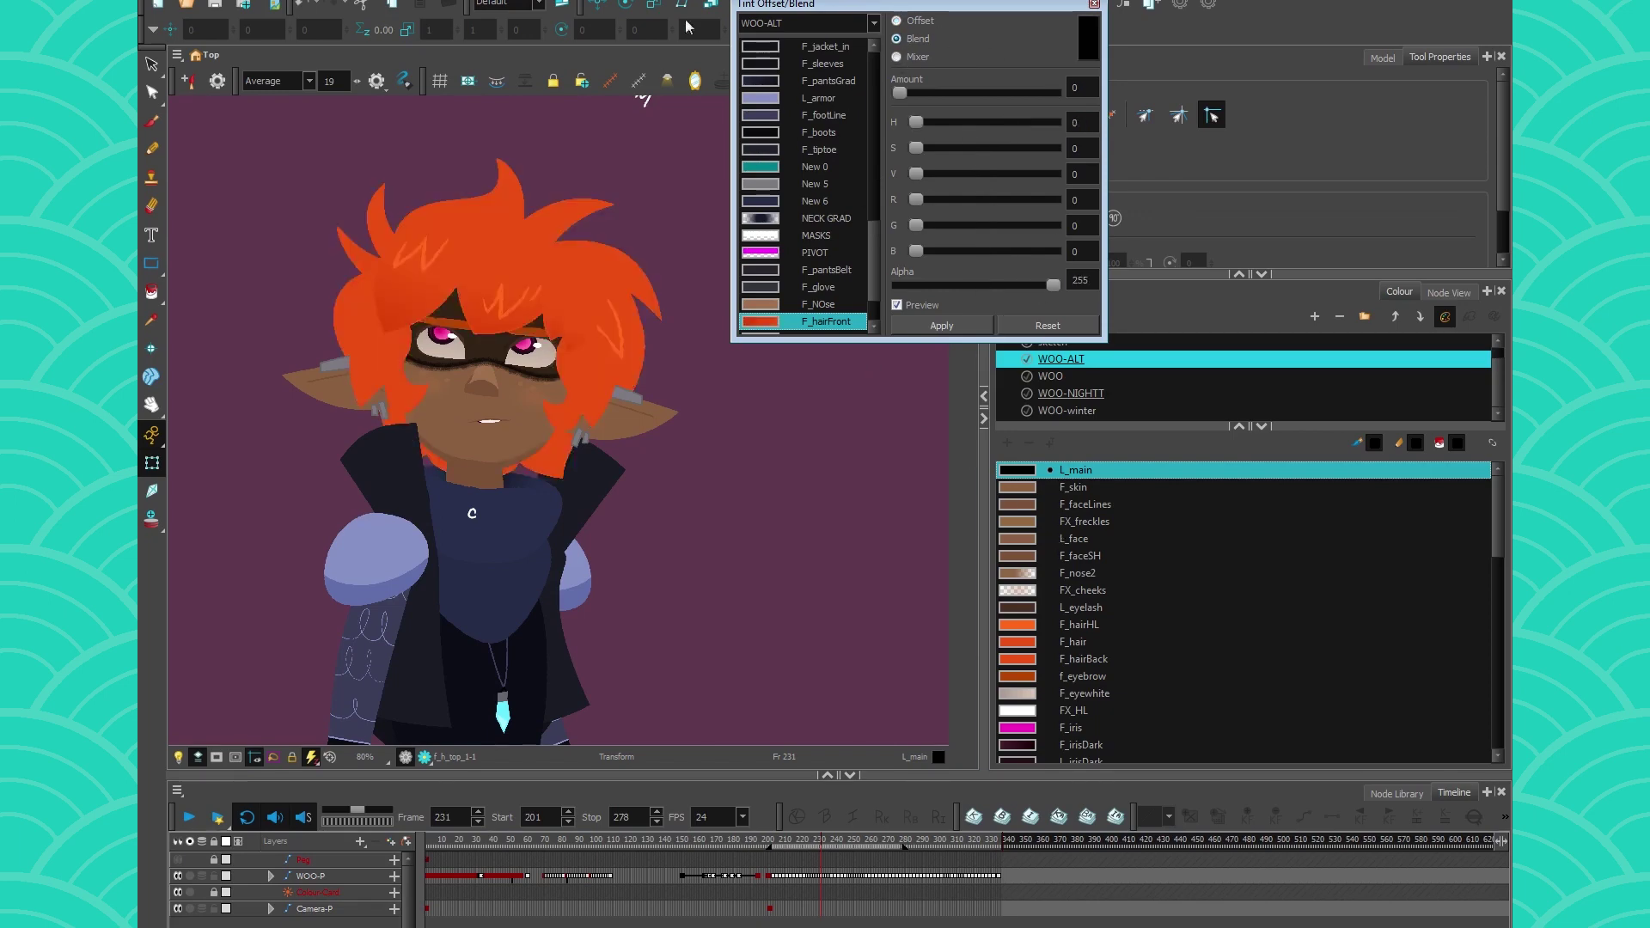
click(898, 21)
click(895, 38)
click(896, 21)
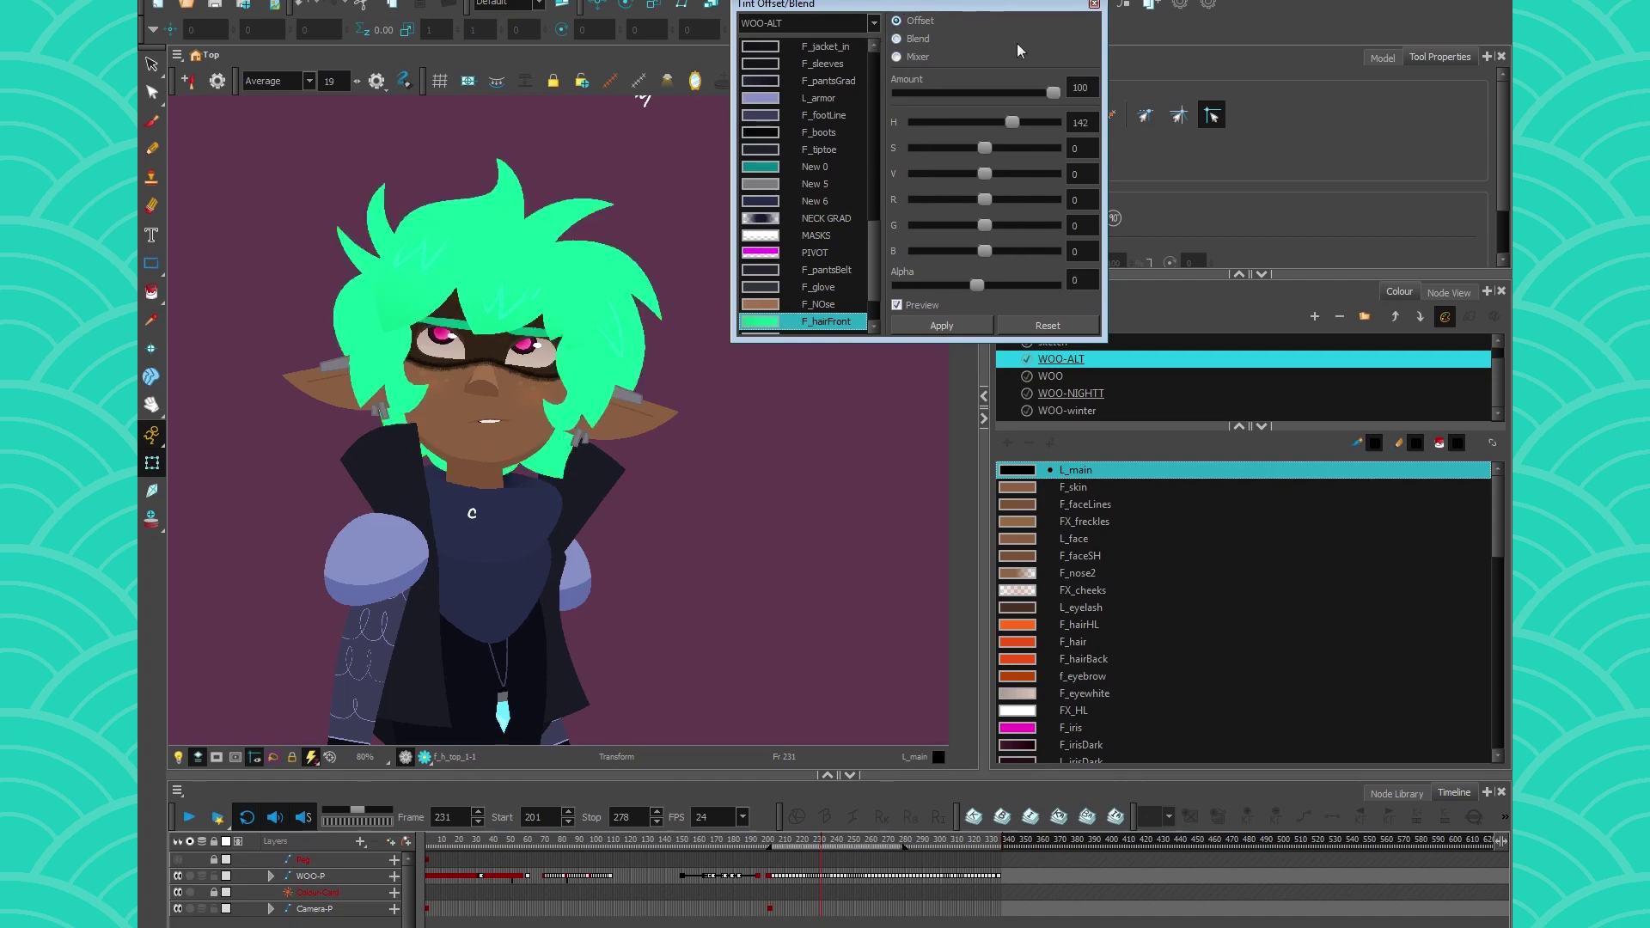
click(897, 38)
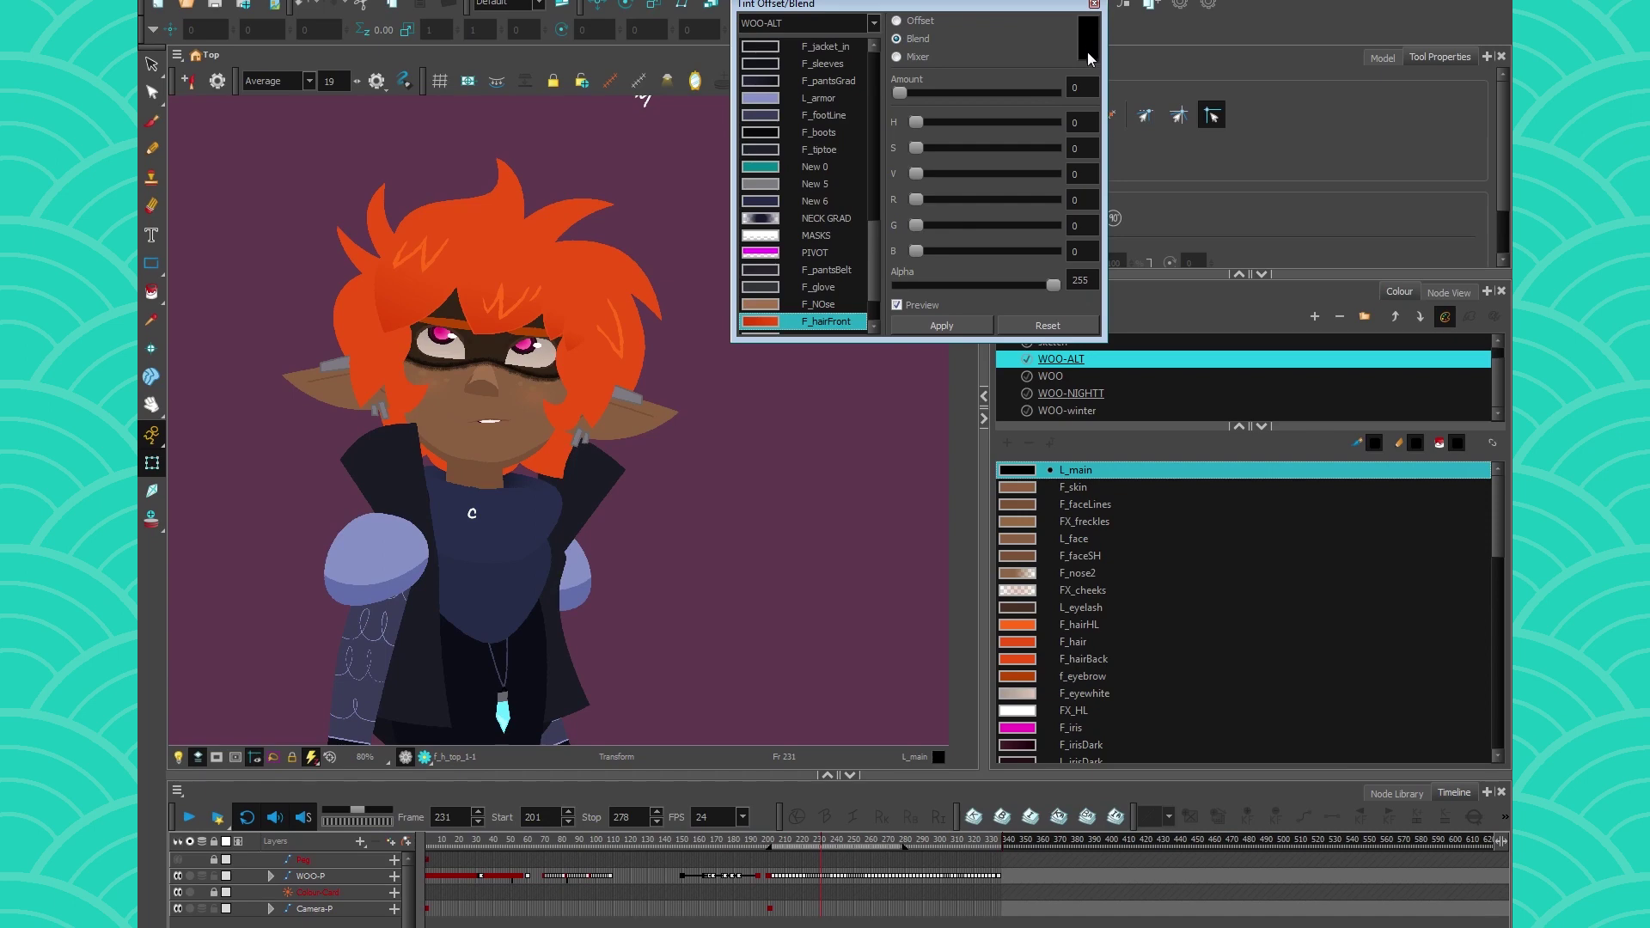
click(1040, 325)
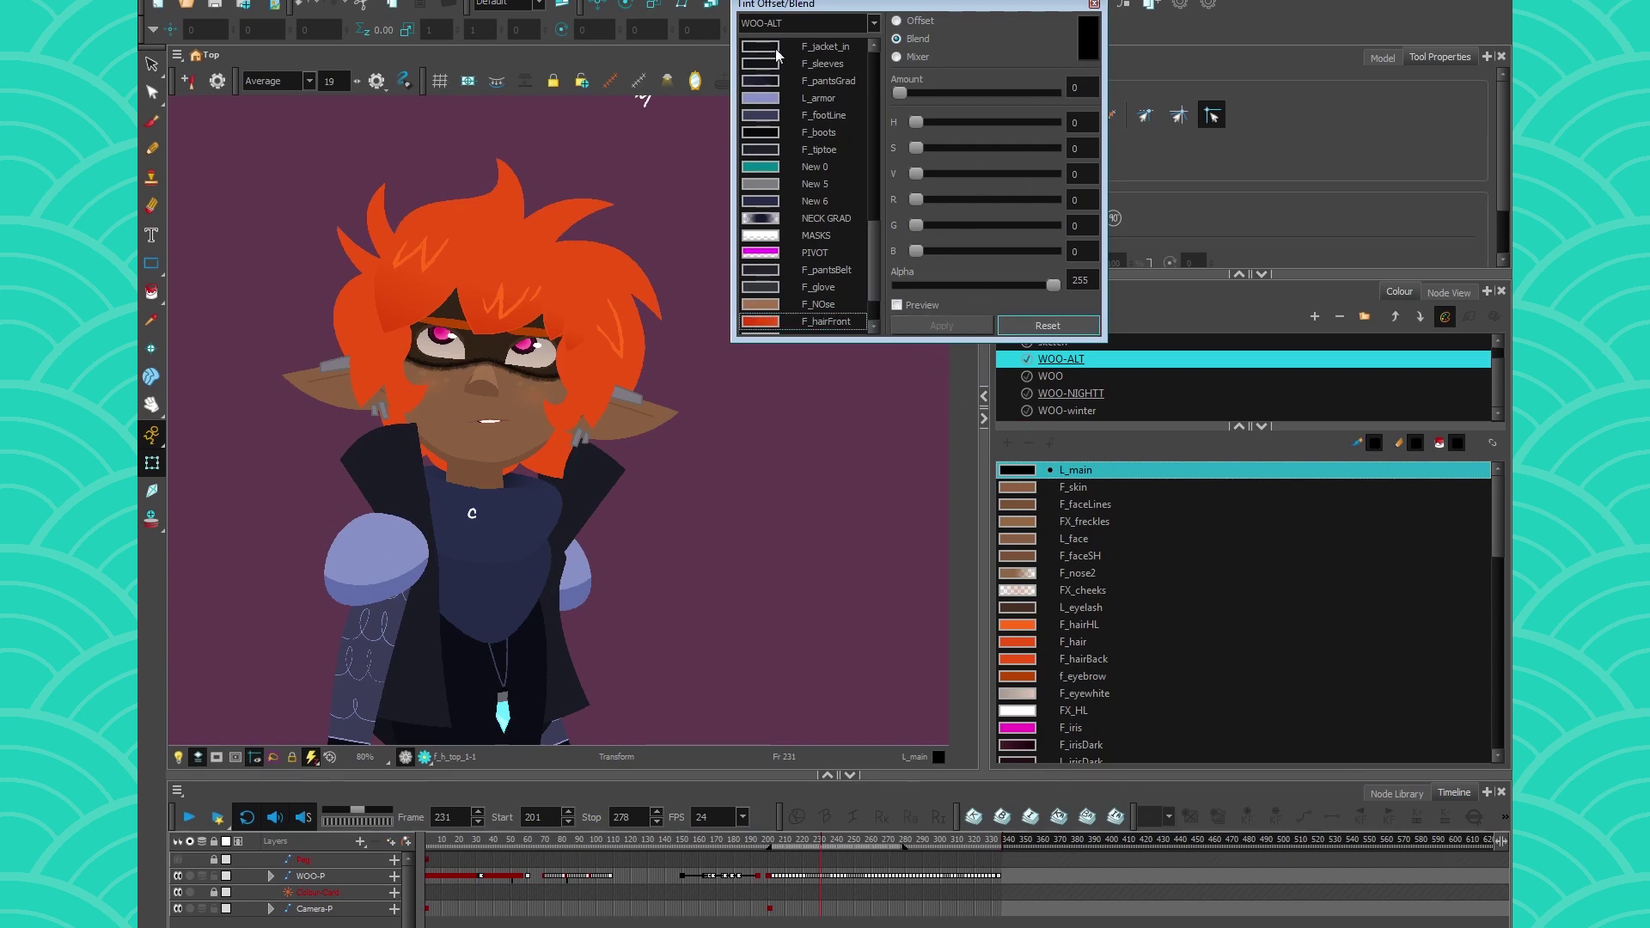
Select all WOO-ALT colours and preview a dark blue Blend tint with hue 225, saturation 80, value 43 and amount 33
key(ctrl+a)
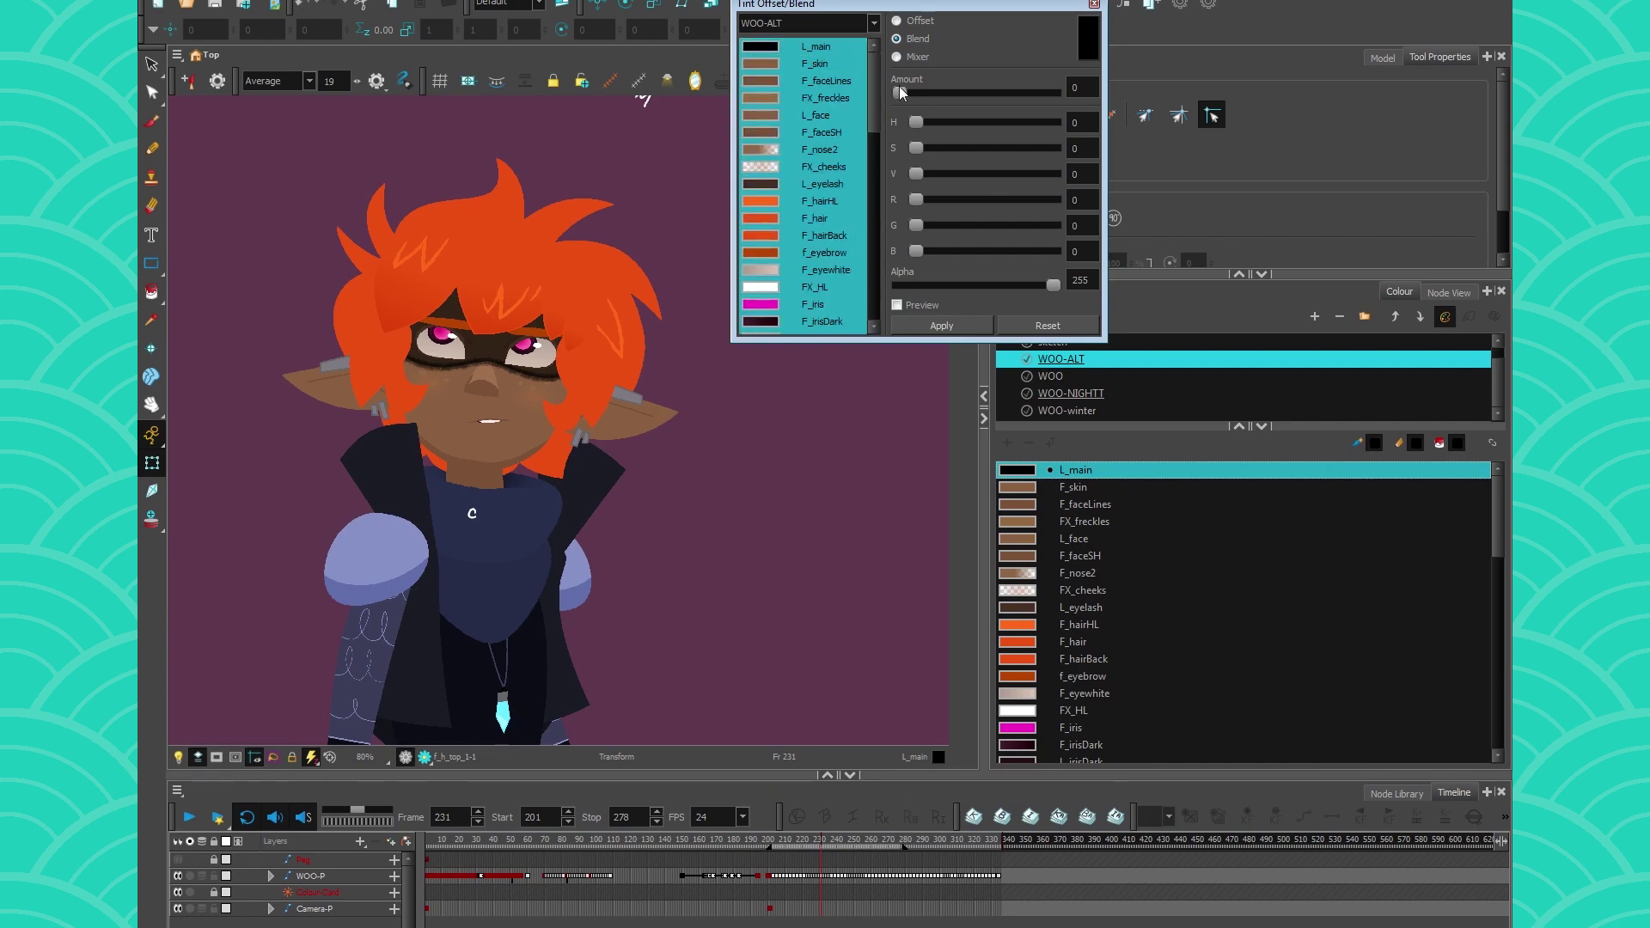
key(Page_Down)
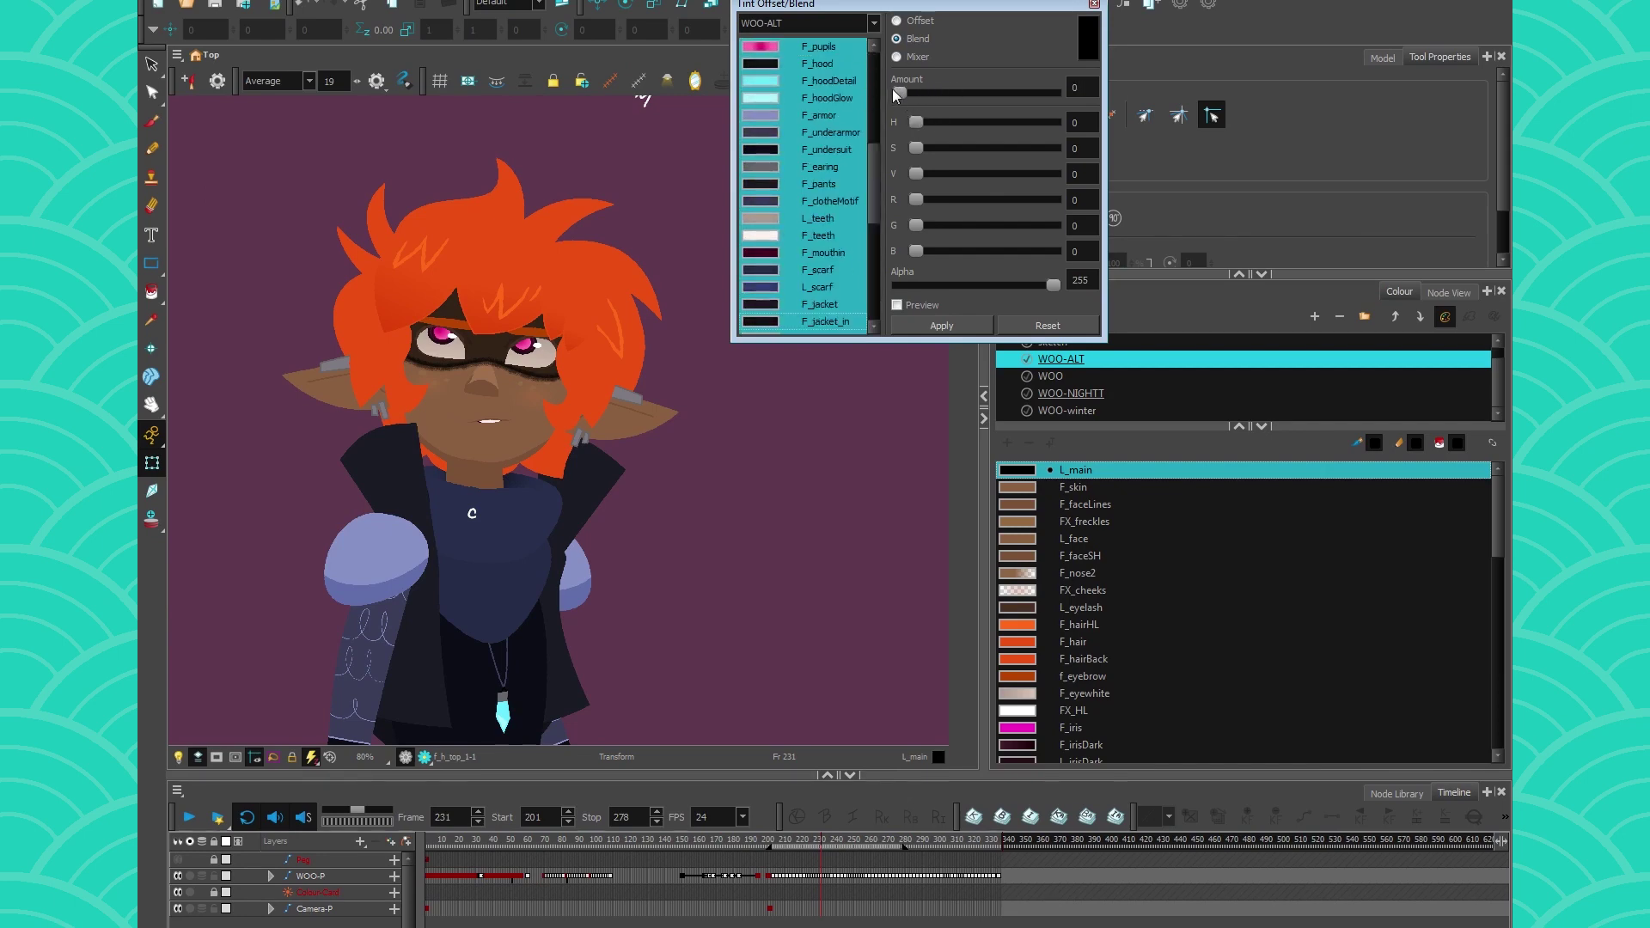
drag(916, 122, 978, 122)
drag(917, 174, 979, 148)
drag(978, 122, 1015, 122)
drag(1003, 251, 1033, 250)
drag(1033, 174, 928, 199)
drag(903, 93, 924, 101)
click(897, 305)
Examine the Mixer tint mode with its Tint and Base colours, compare it with Blend mode and close the Tint Panel
click(898, 57)
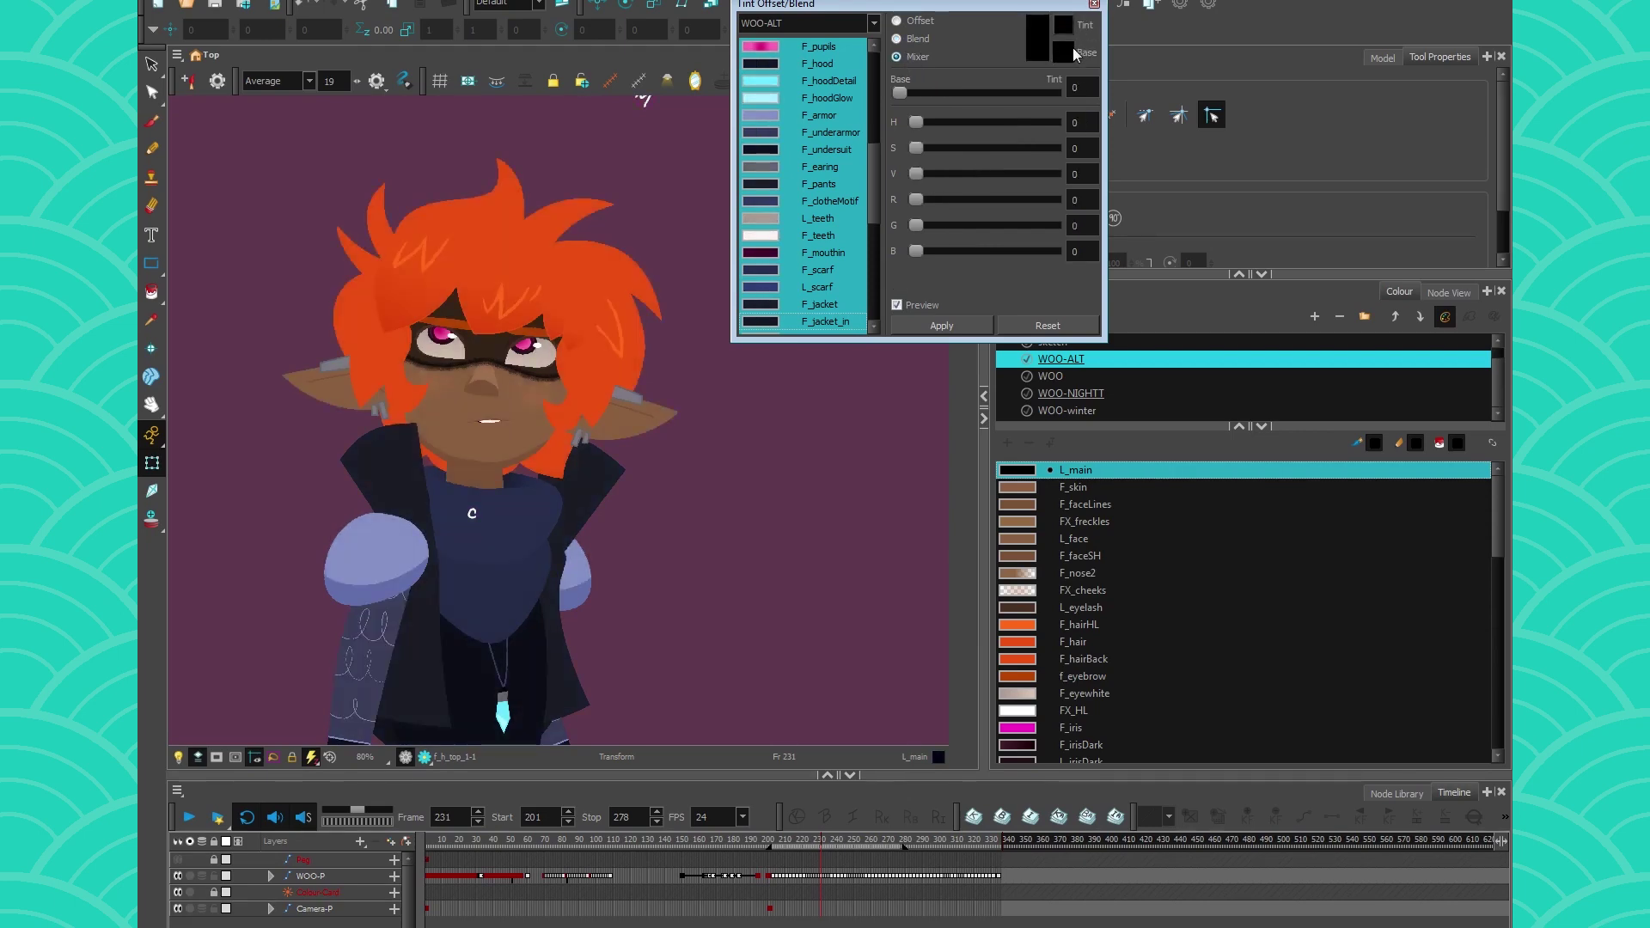
click(1062, 24)
click(922, 29)
click(919, 41)
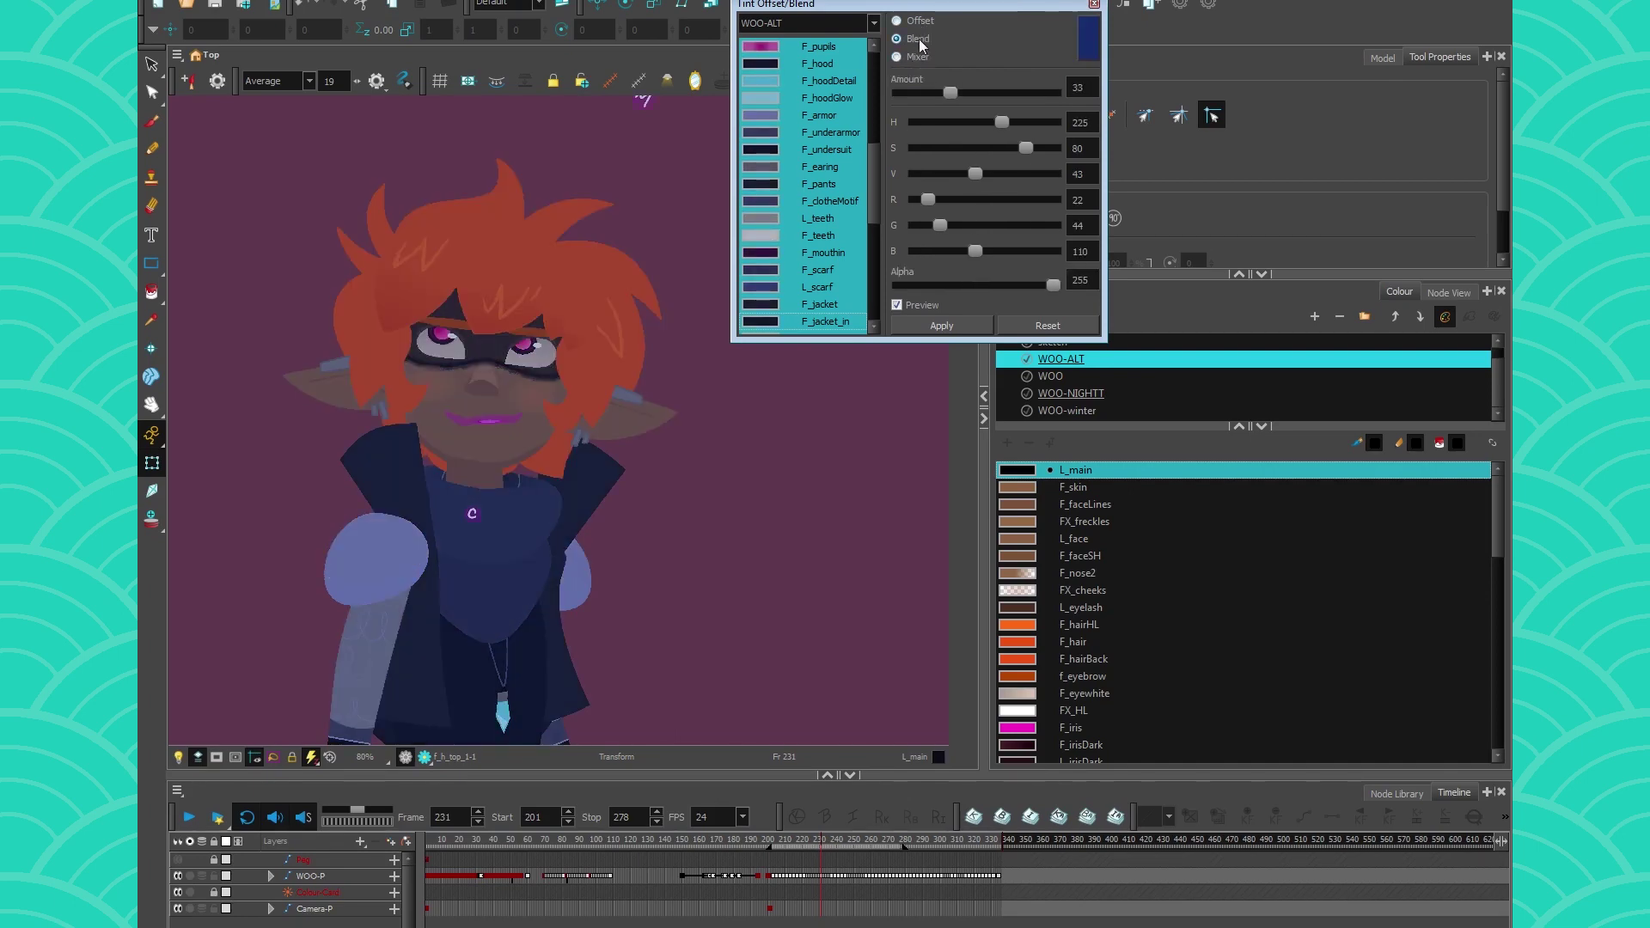
click(917, 56)
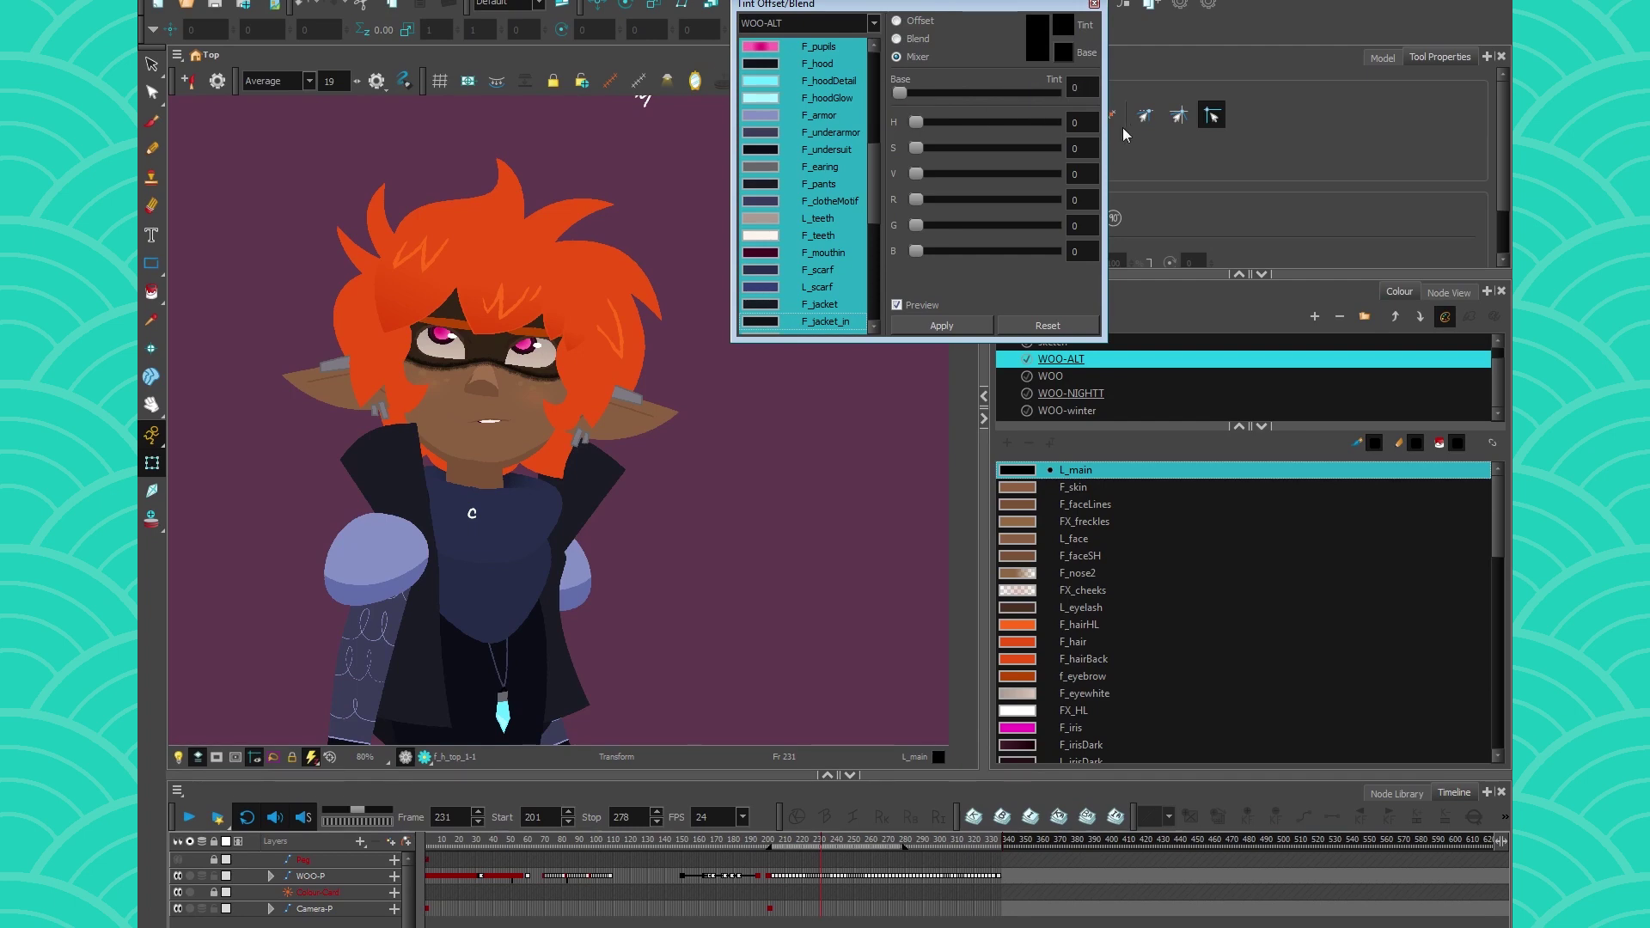
click(919, 40)
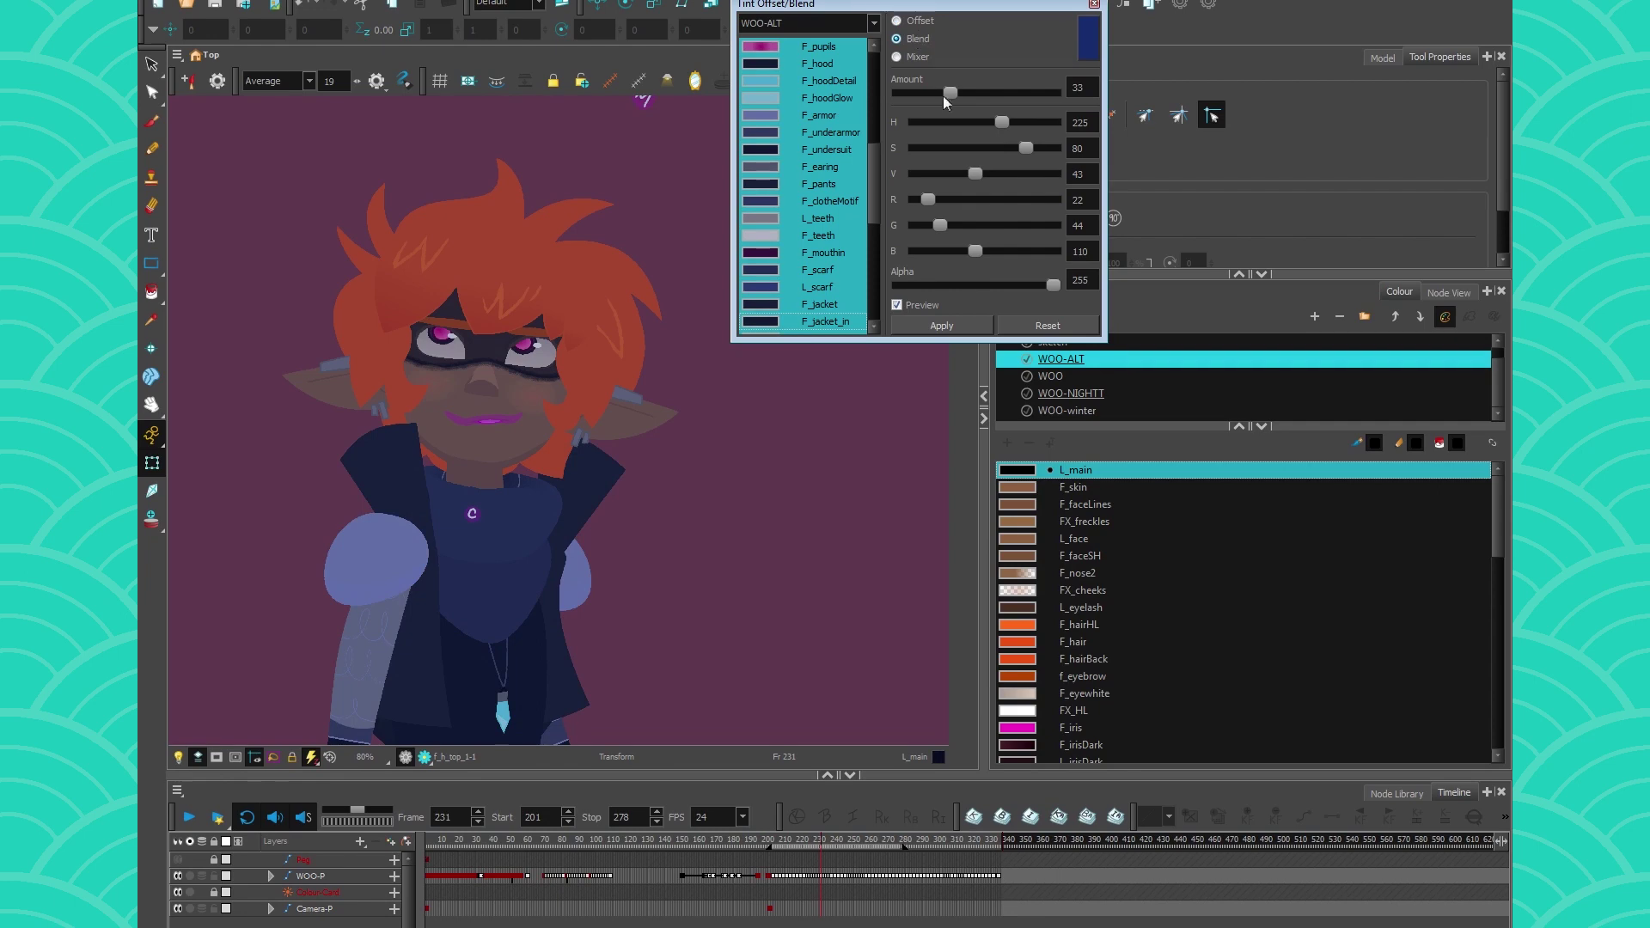
click(1094, 4)
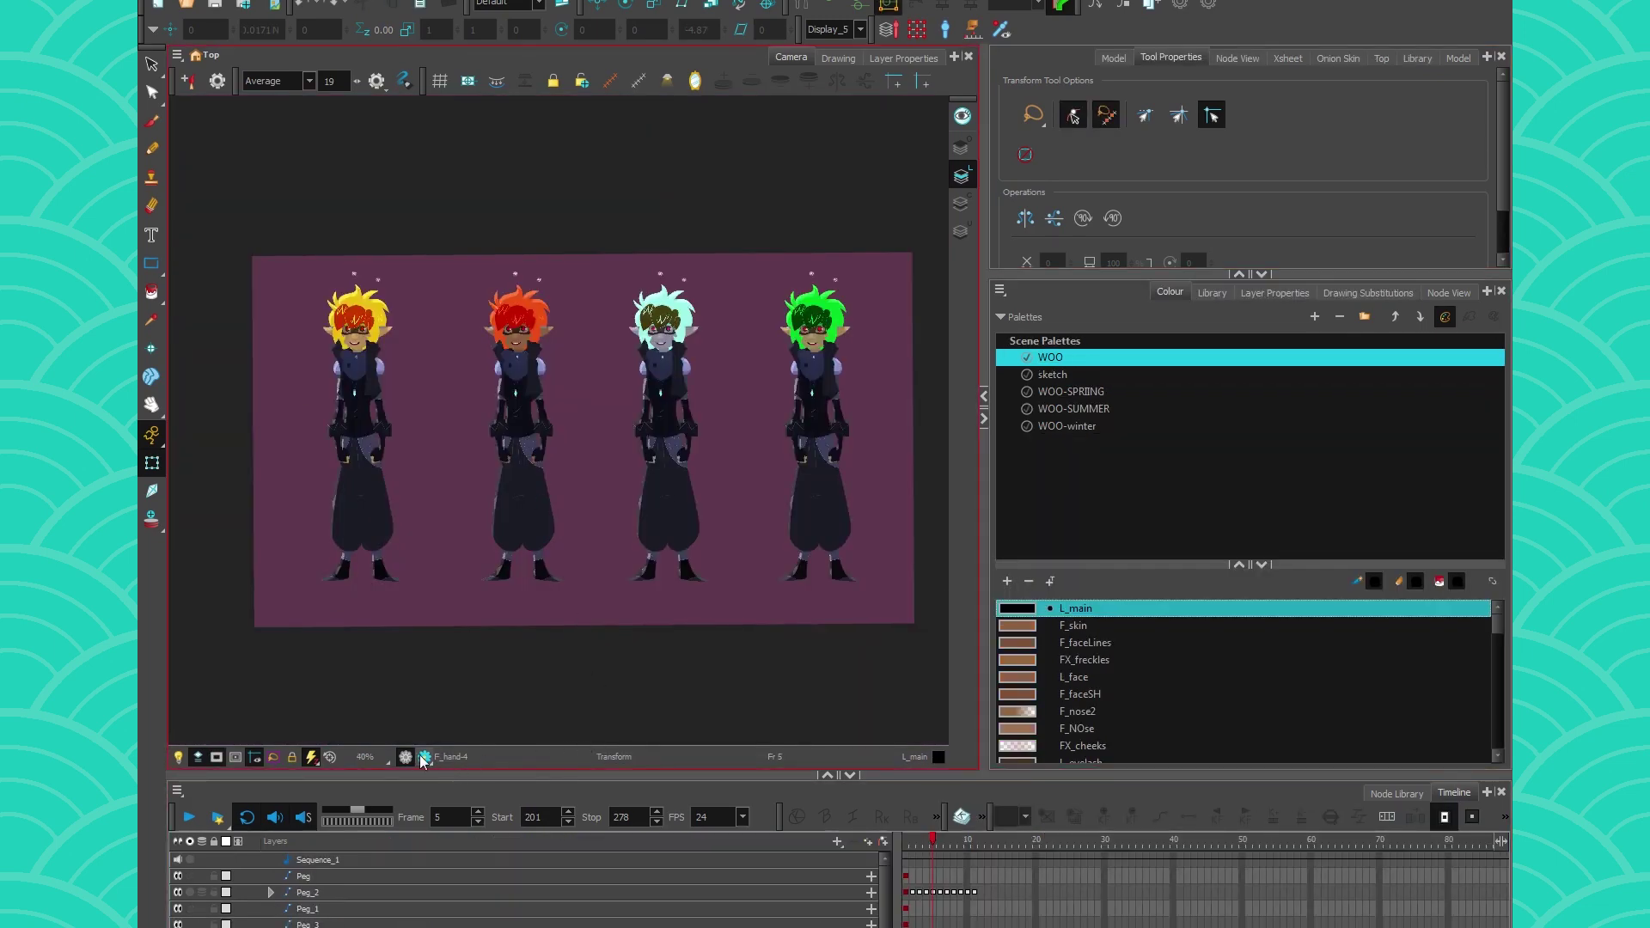
Show the four characters in Render View and open the Tint Panel for the WOO-winter palette
click(424, 757)
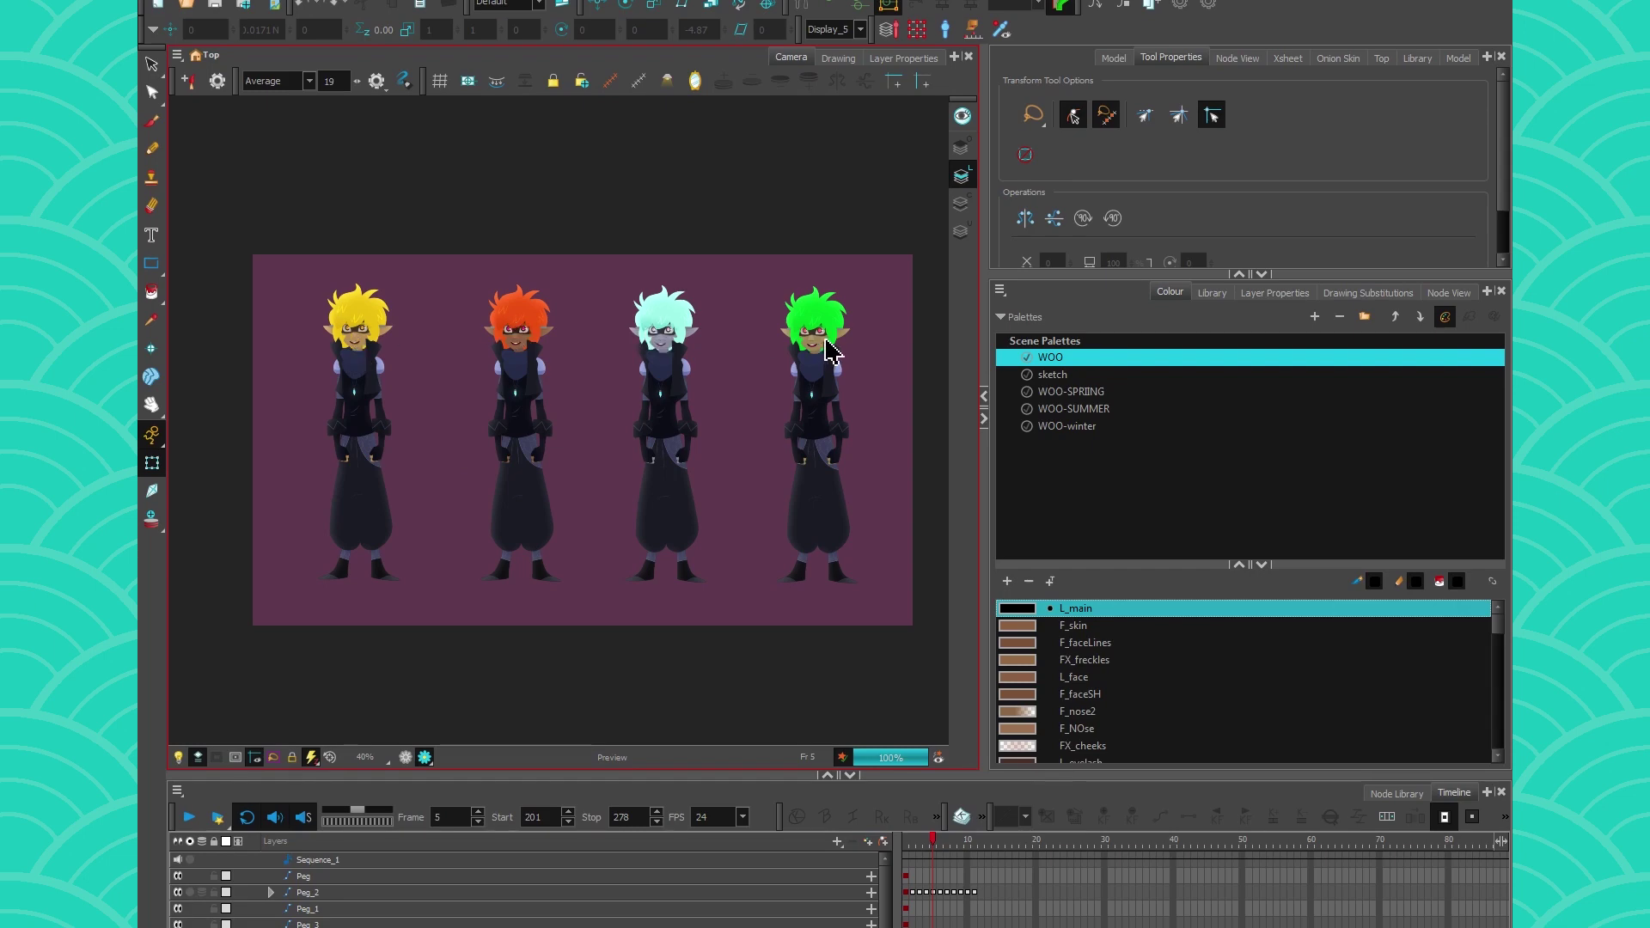
scroll(525, 340, up, 1)
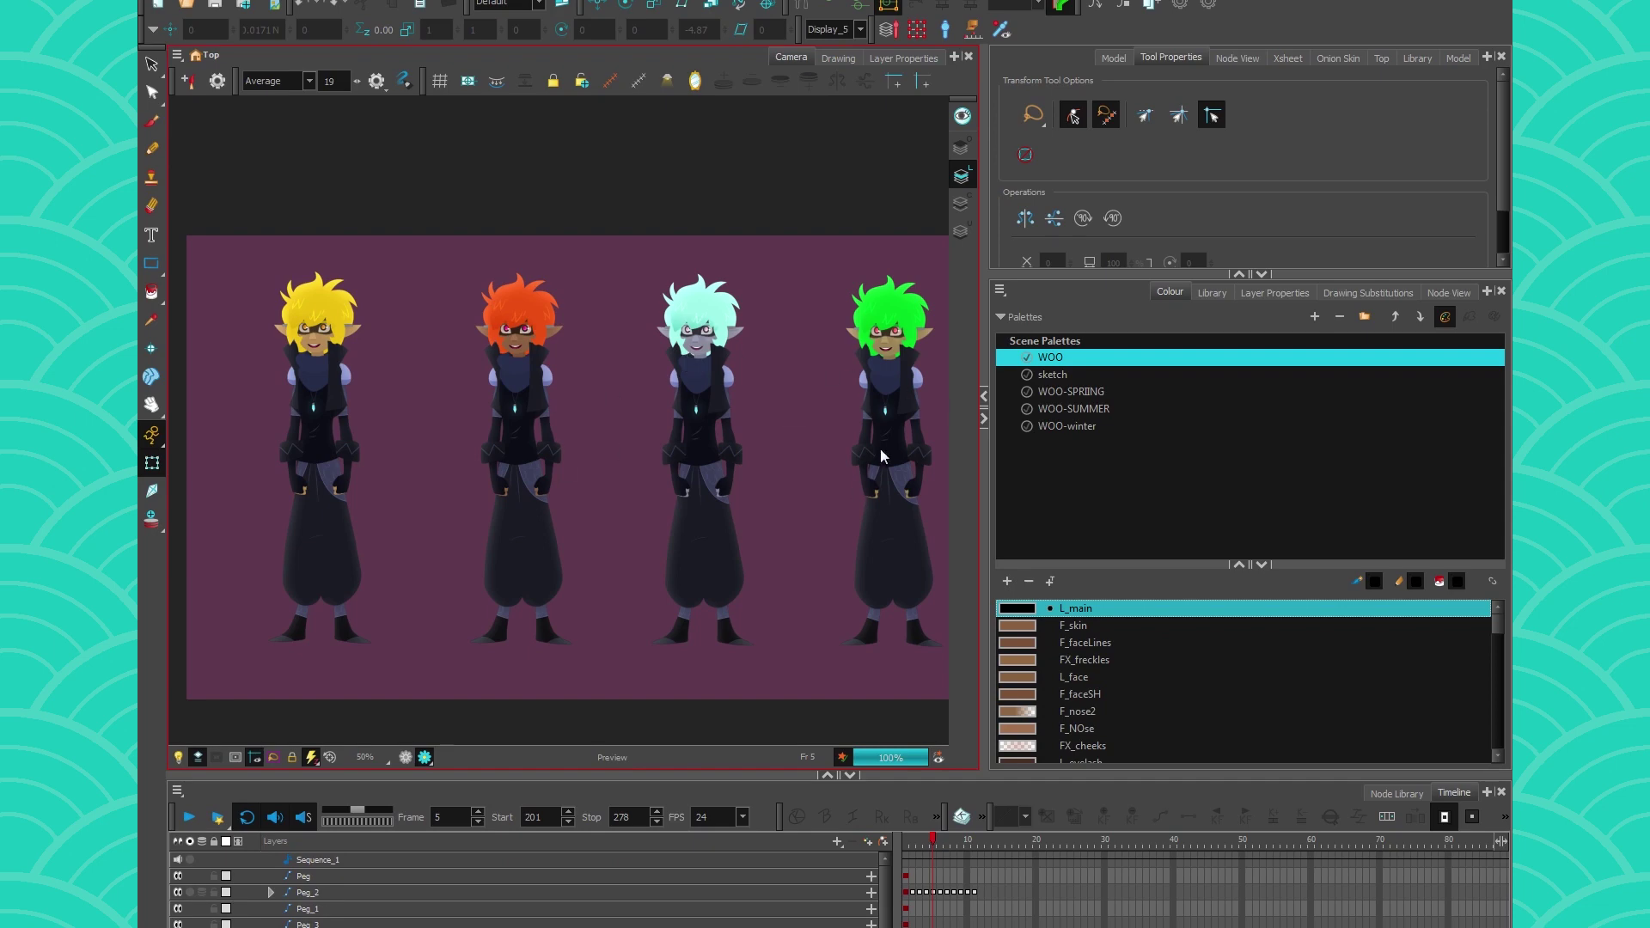
click(1078, 392)
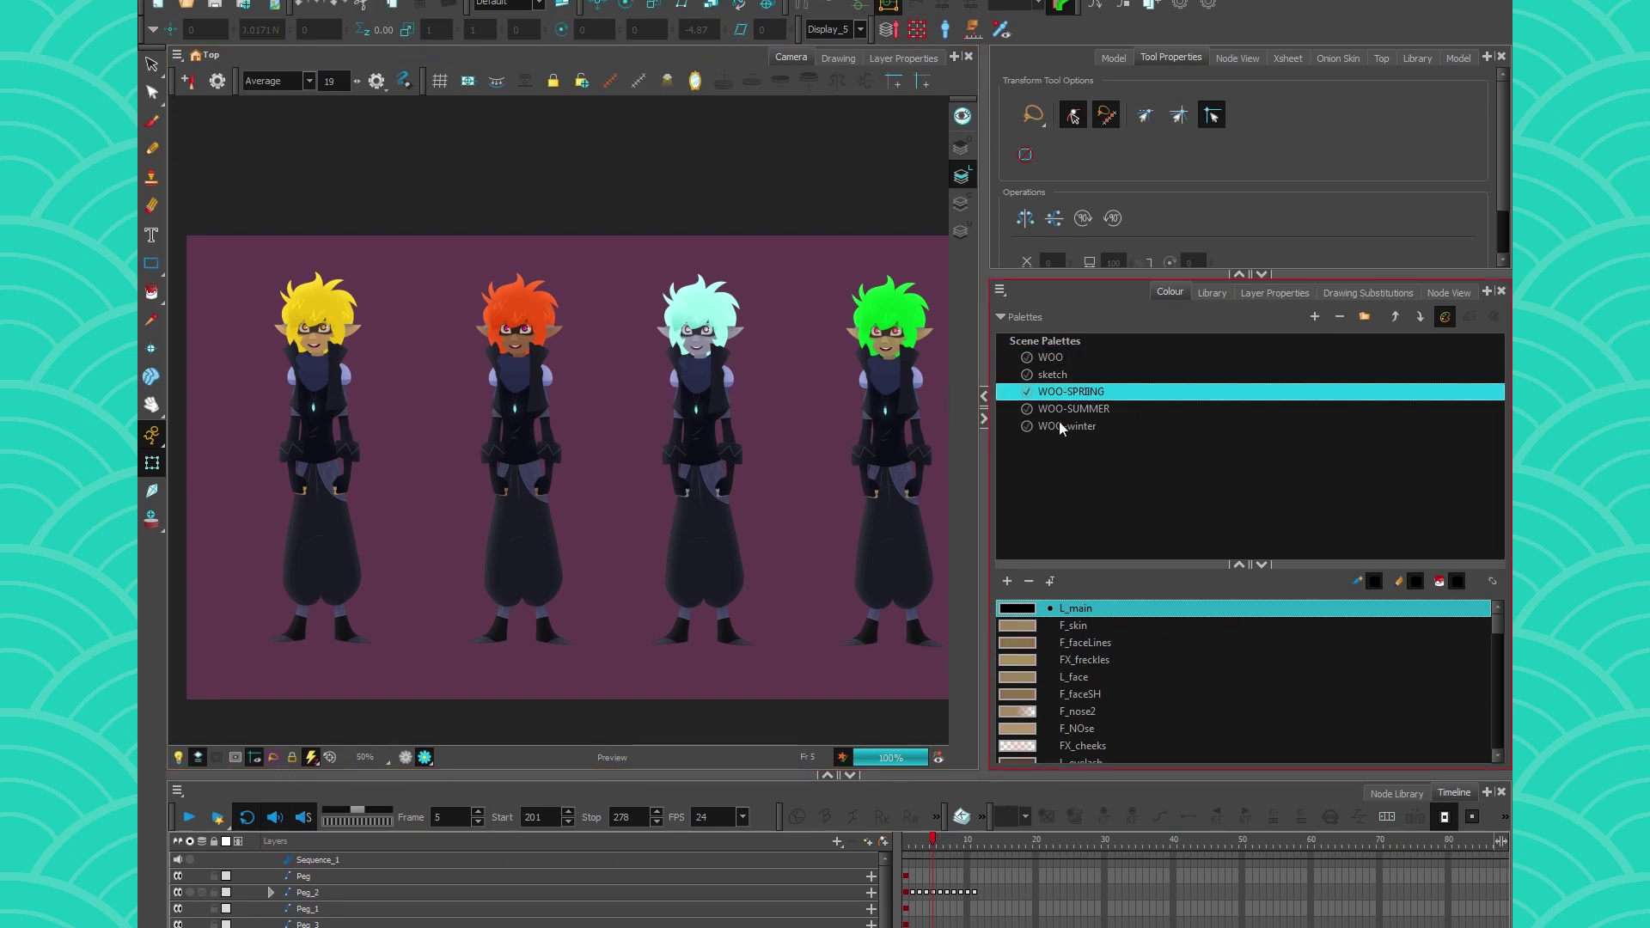
click(1063, 427)
right_click(1069, 427)
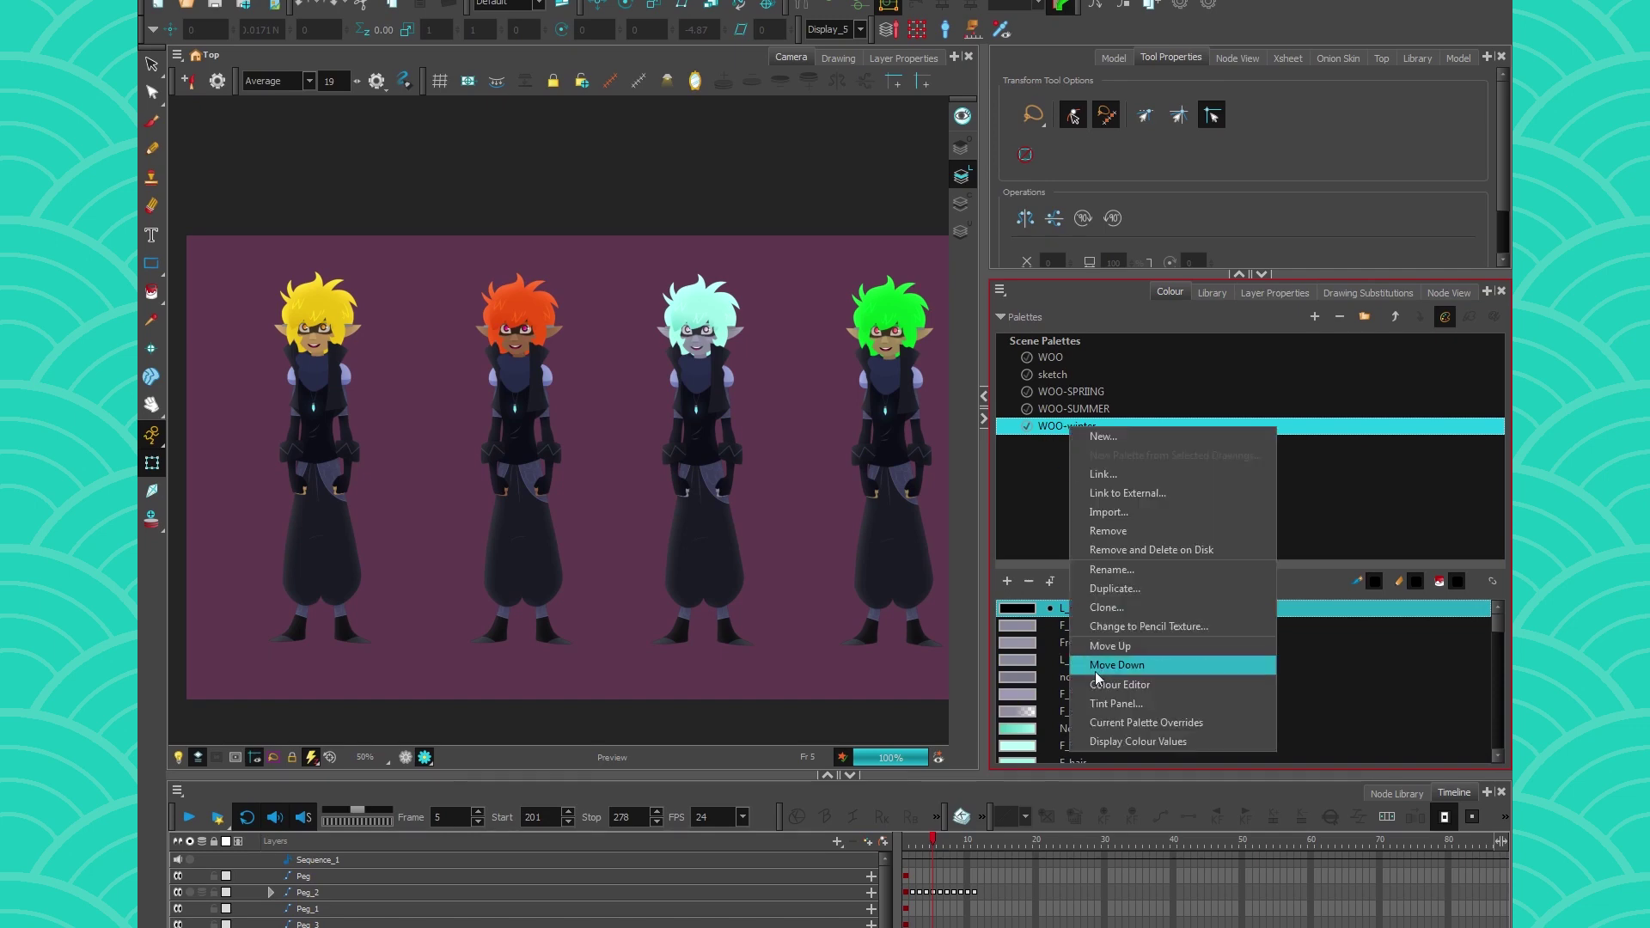
click(1116, 704)
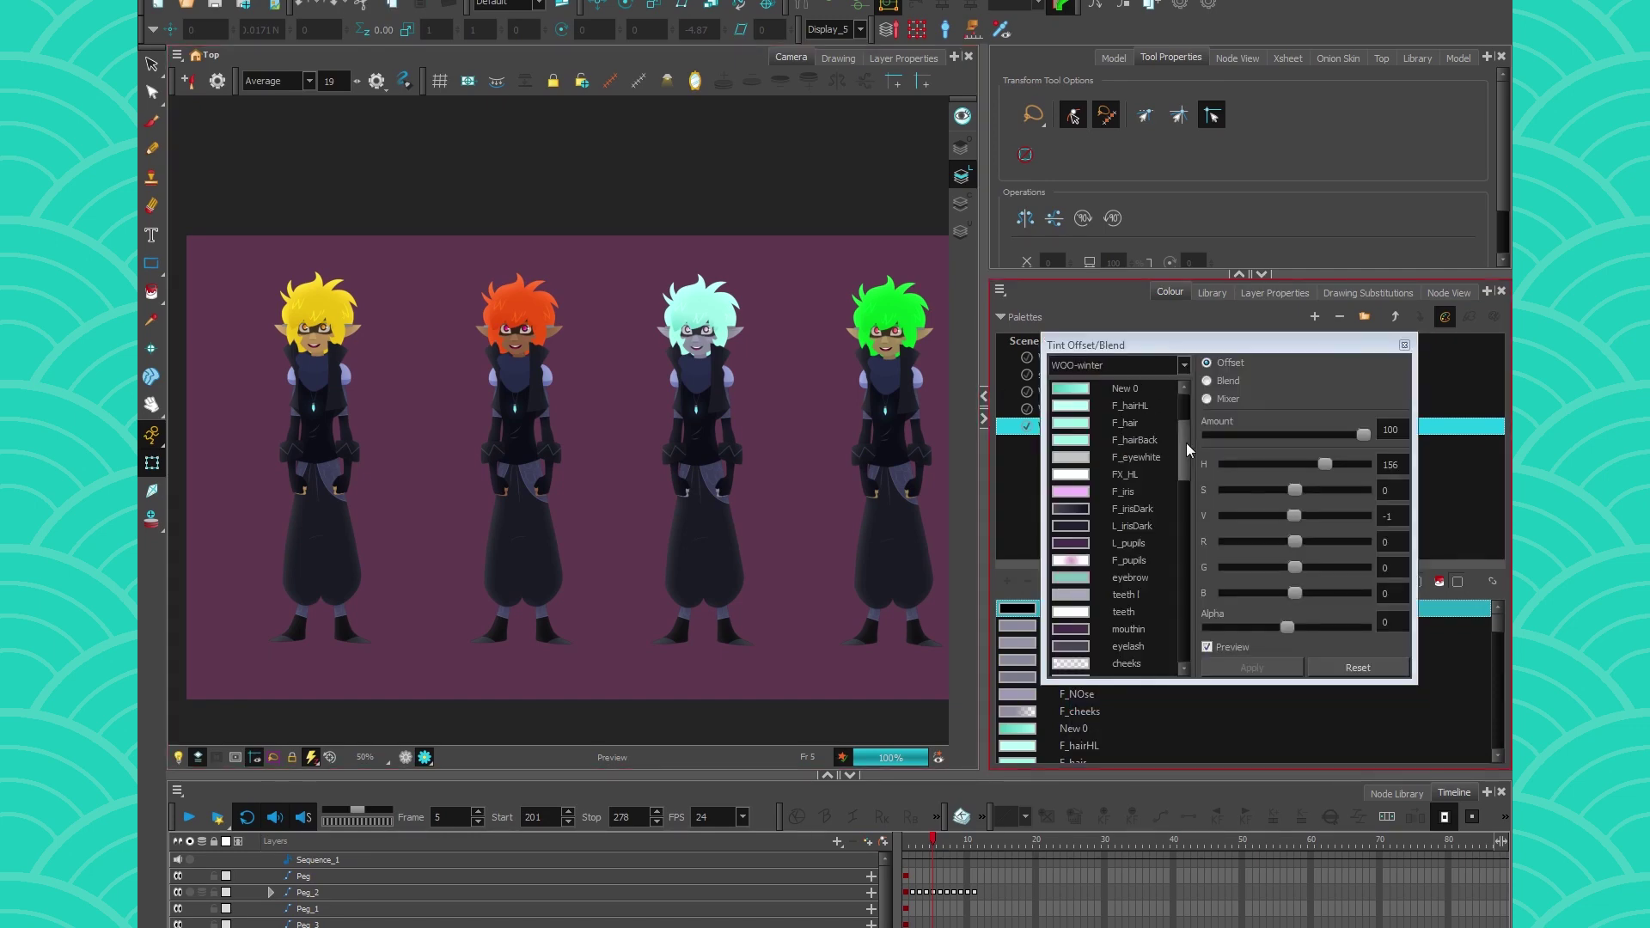
Try a purple Offset tint on the WOO-winter hair colours New 0 through F_hairBack, and undo it
click(1156, 441)
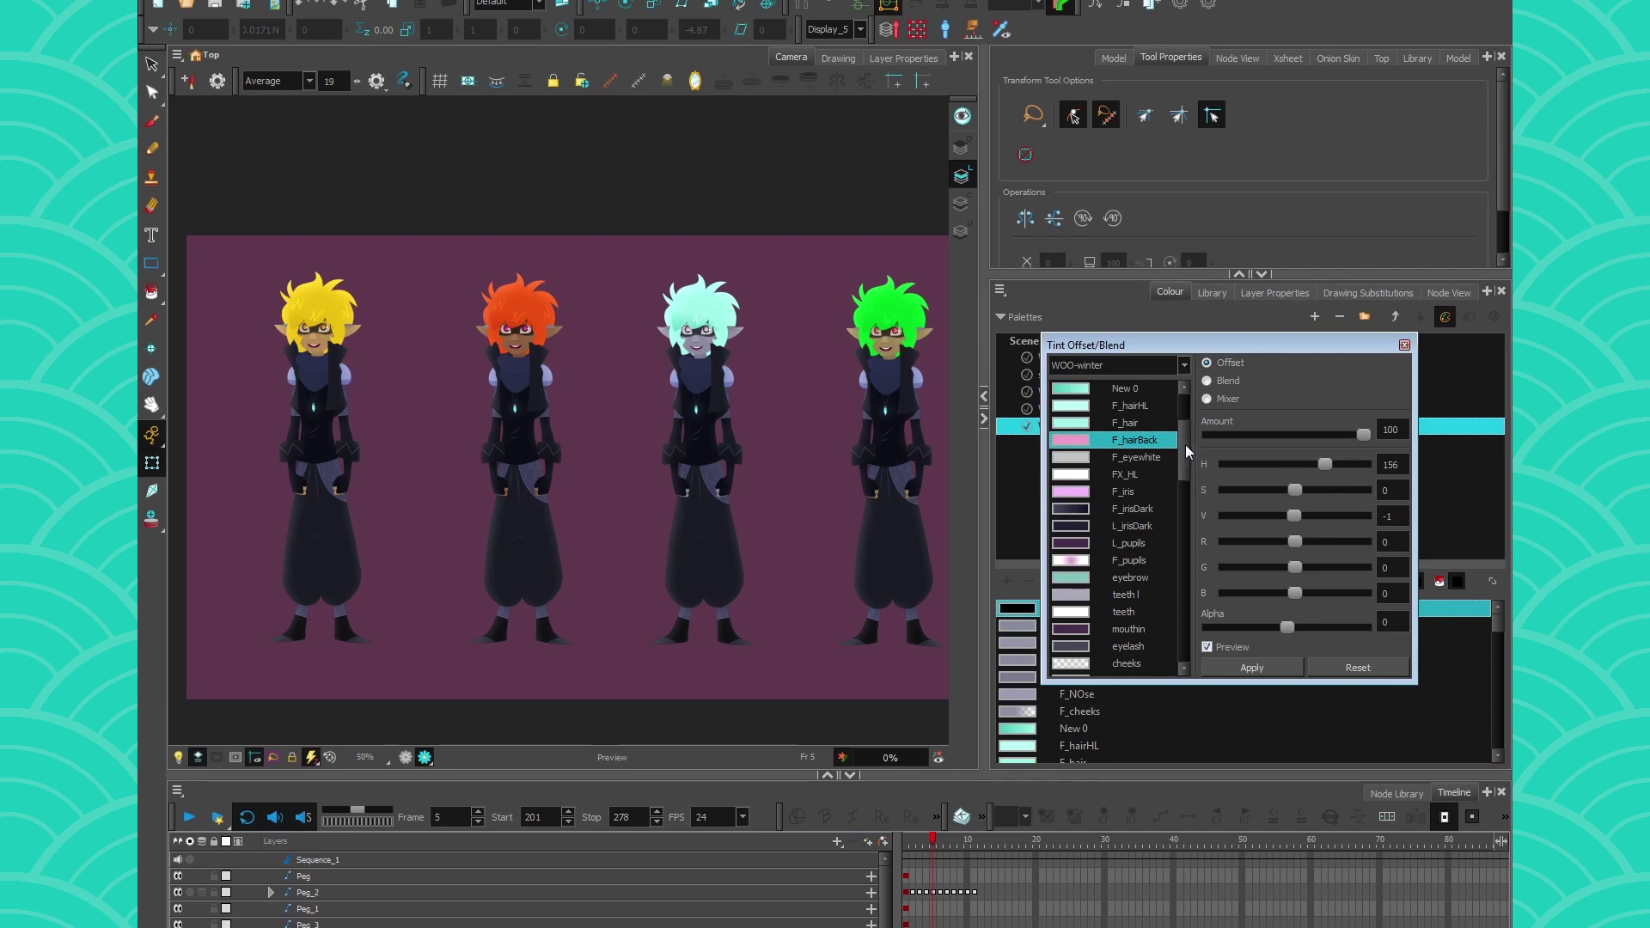
scroll(1121, 502, up, 3)
shift+click(1122, 507)
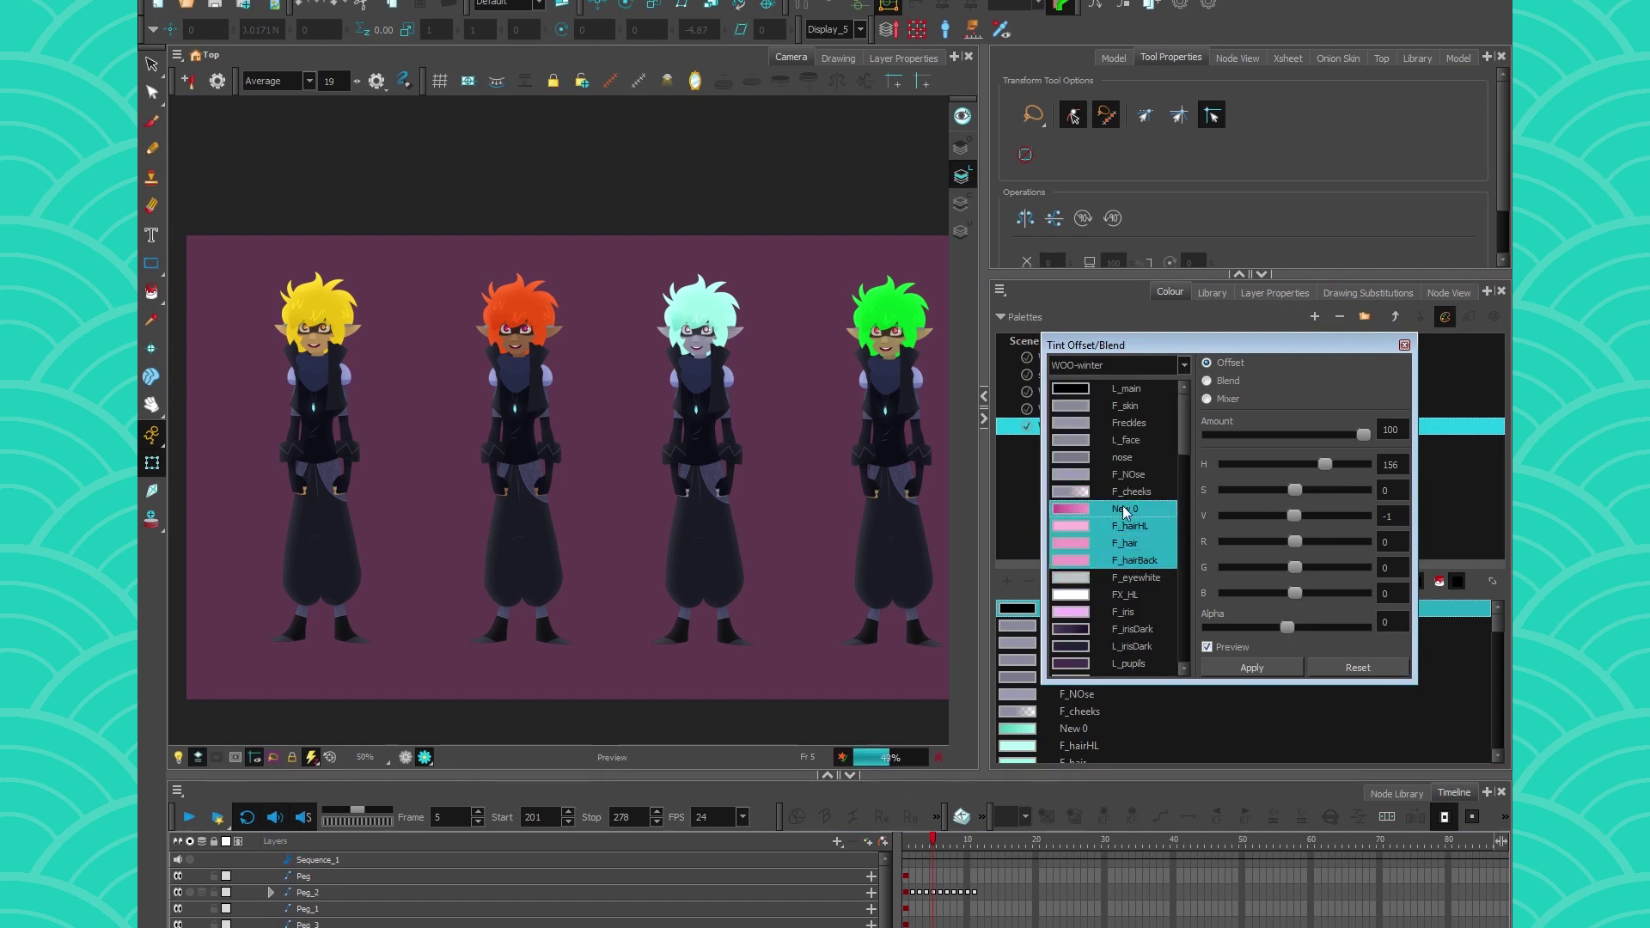
click(1337, 667)
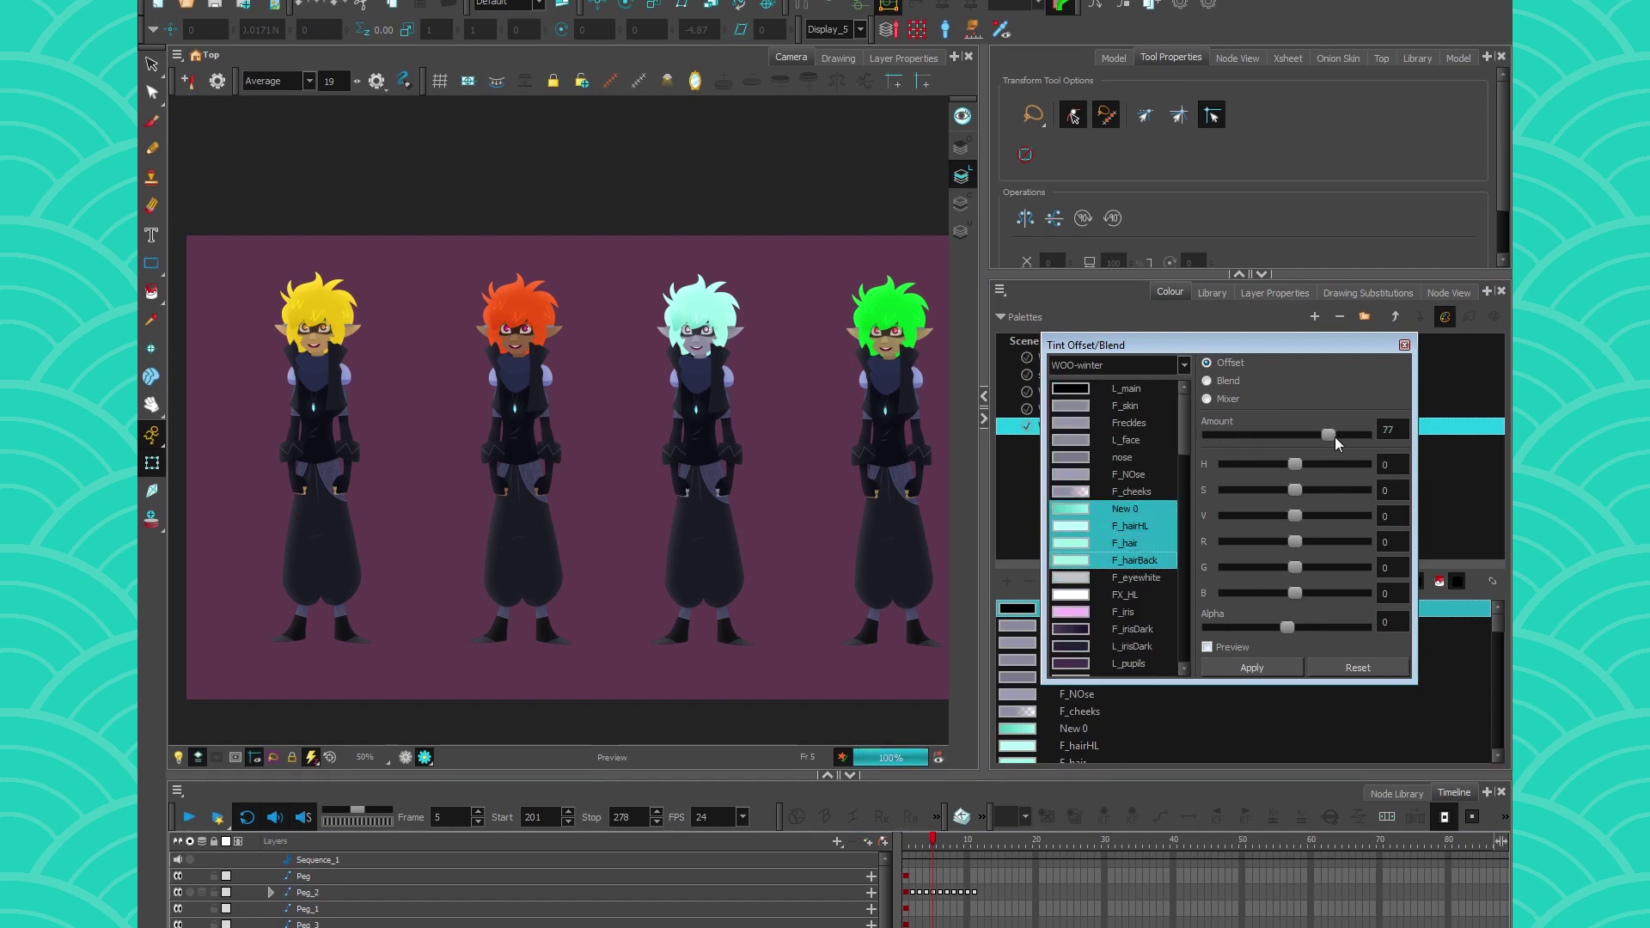
drag(1302, 464, 1324, 464)
key(Return)
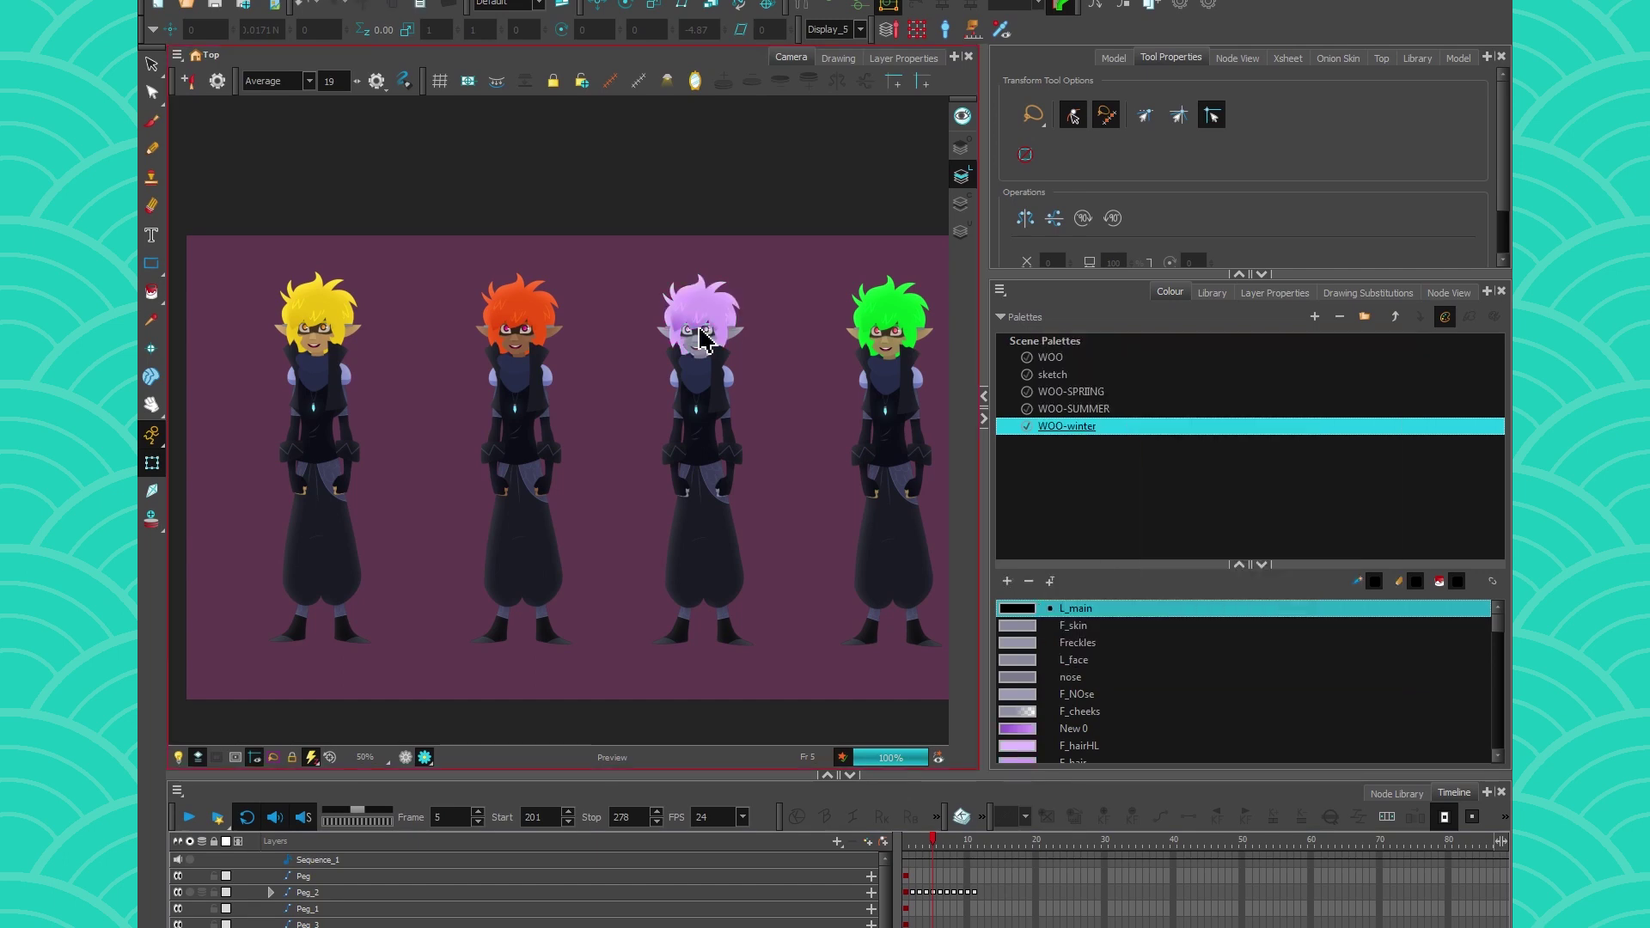
key(ctrl+z)
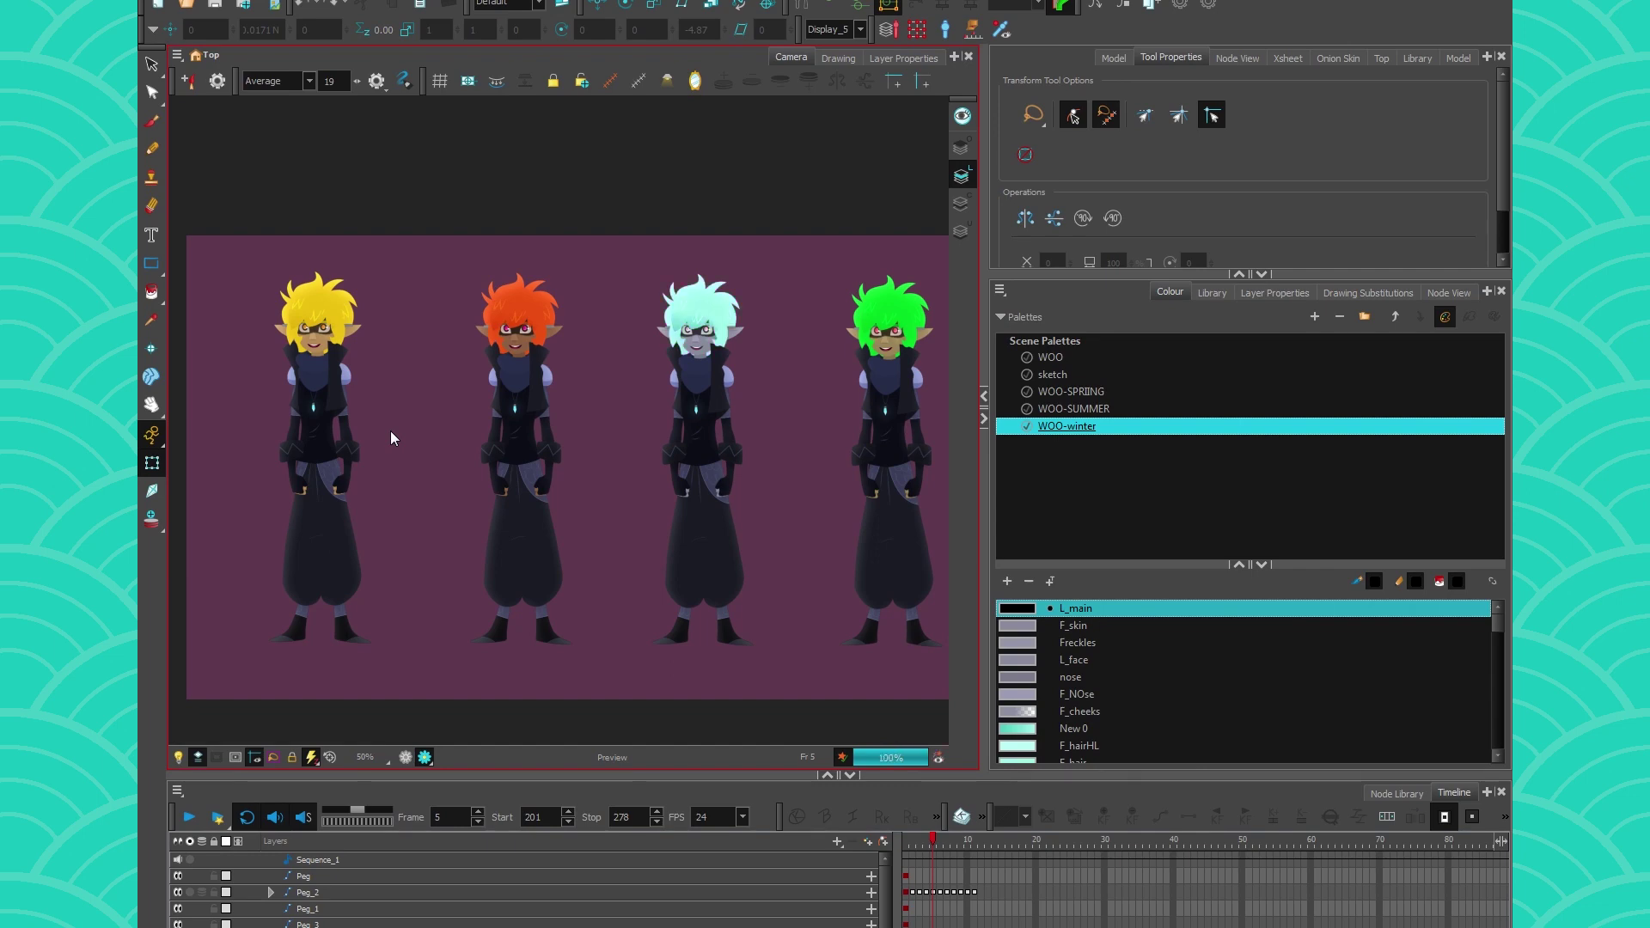
Bring up the Node View and enlarge it, keeping a narrow Camera view framed on the orange-haired character
click(1437, 288)
drag(1127, 285, 1116, 138)
drag(987, 482, 292, 515)
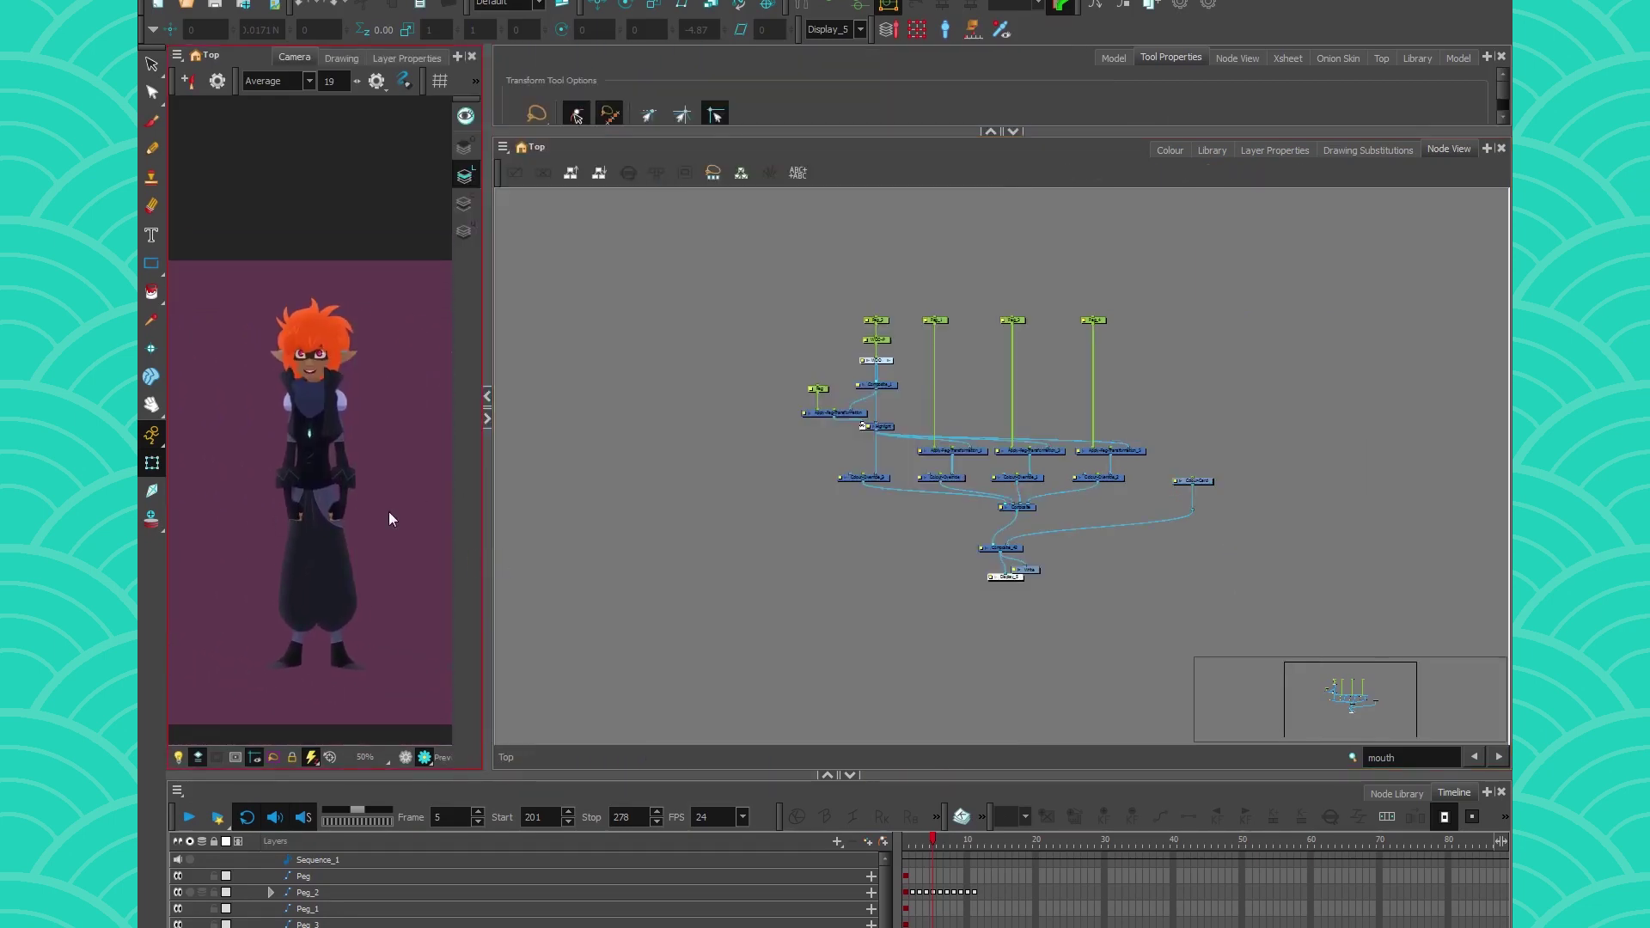
drag(486, 533, 434, 533)
scroll(194, 489, up, 2)
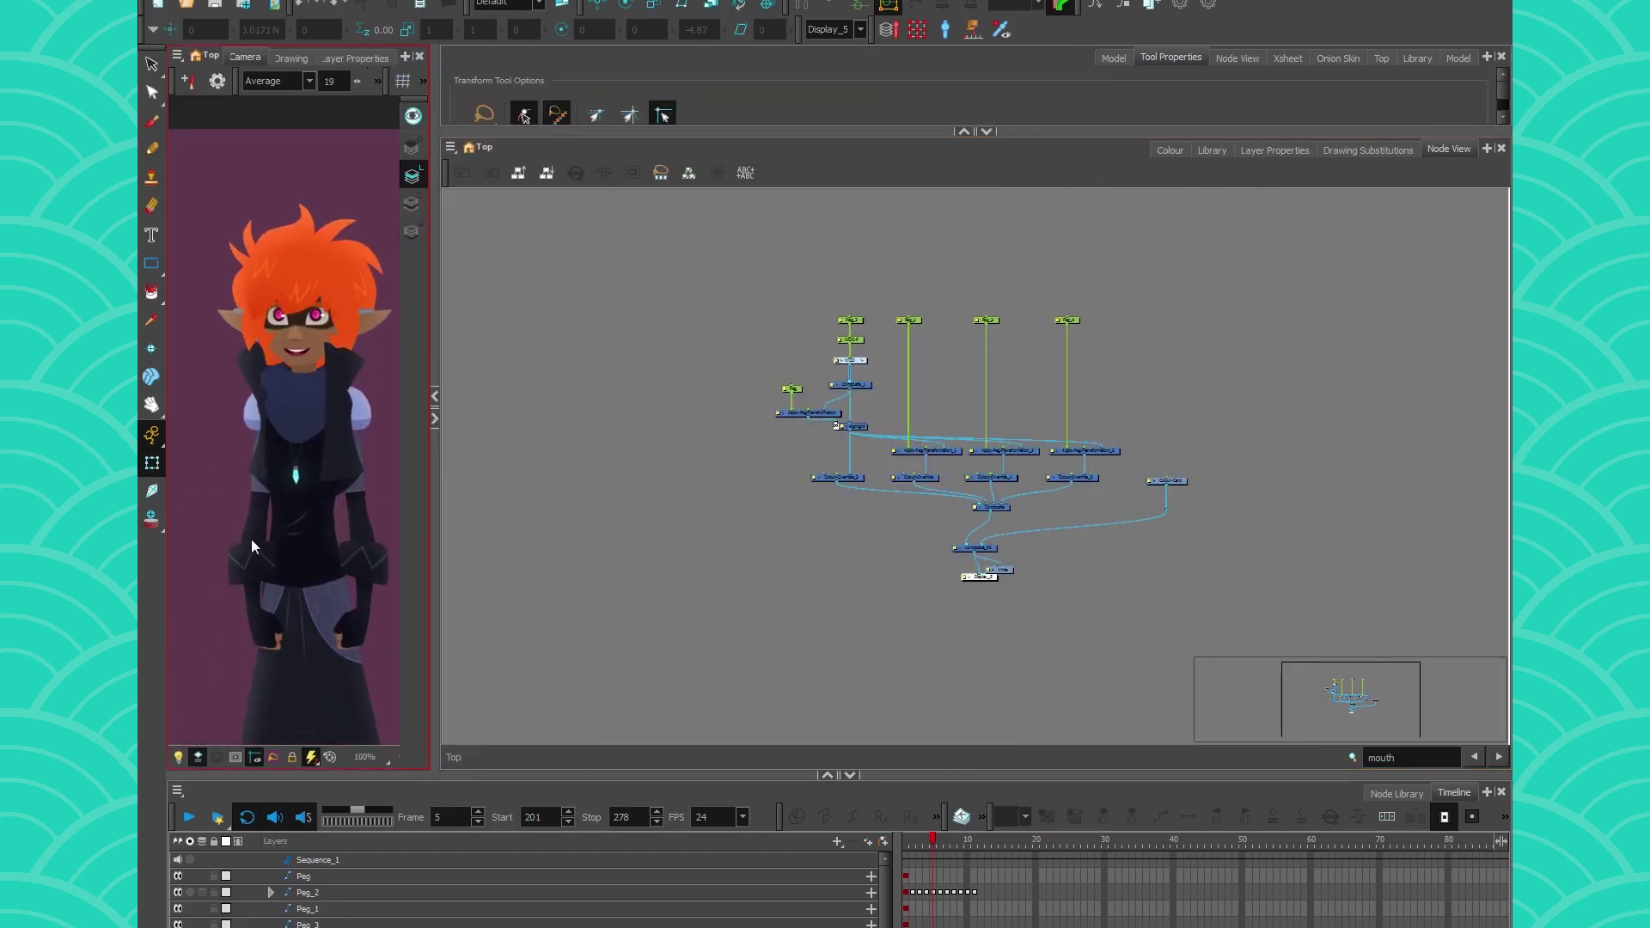
drag(262, 576, 257, 509)
Examine the nodes around WOO and select the Peg, Apply-Peg-Transformation and Highlight nodes
scroll(760, 352, up, 6)
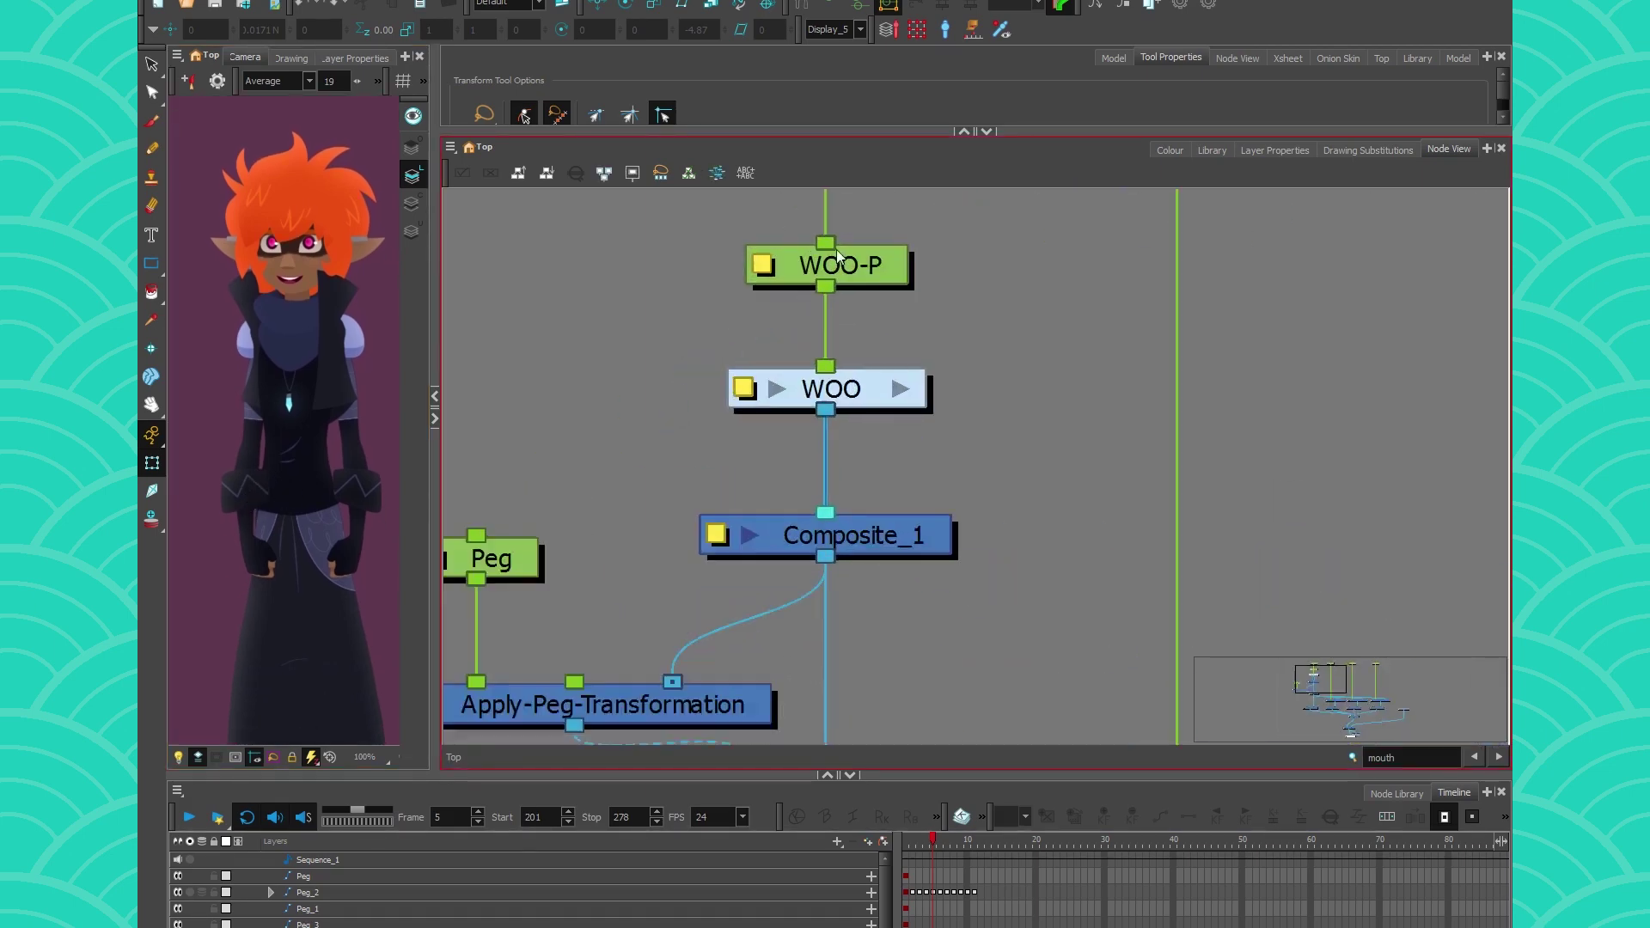
scroll(837, 249, up, 3)
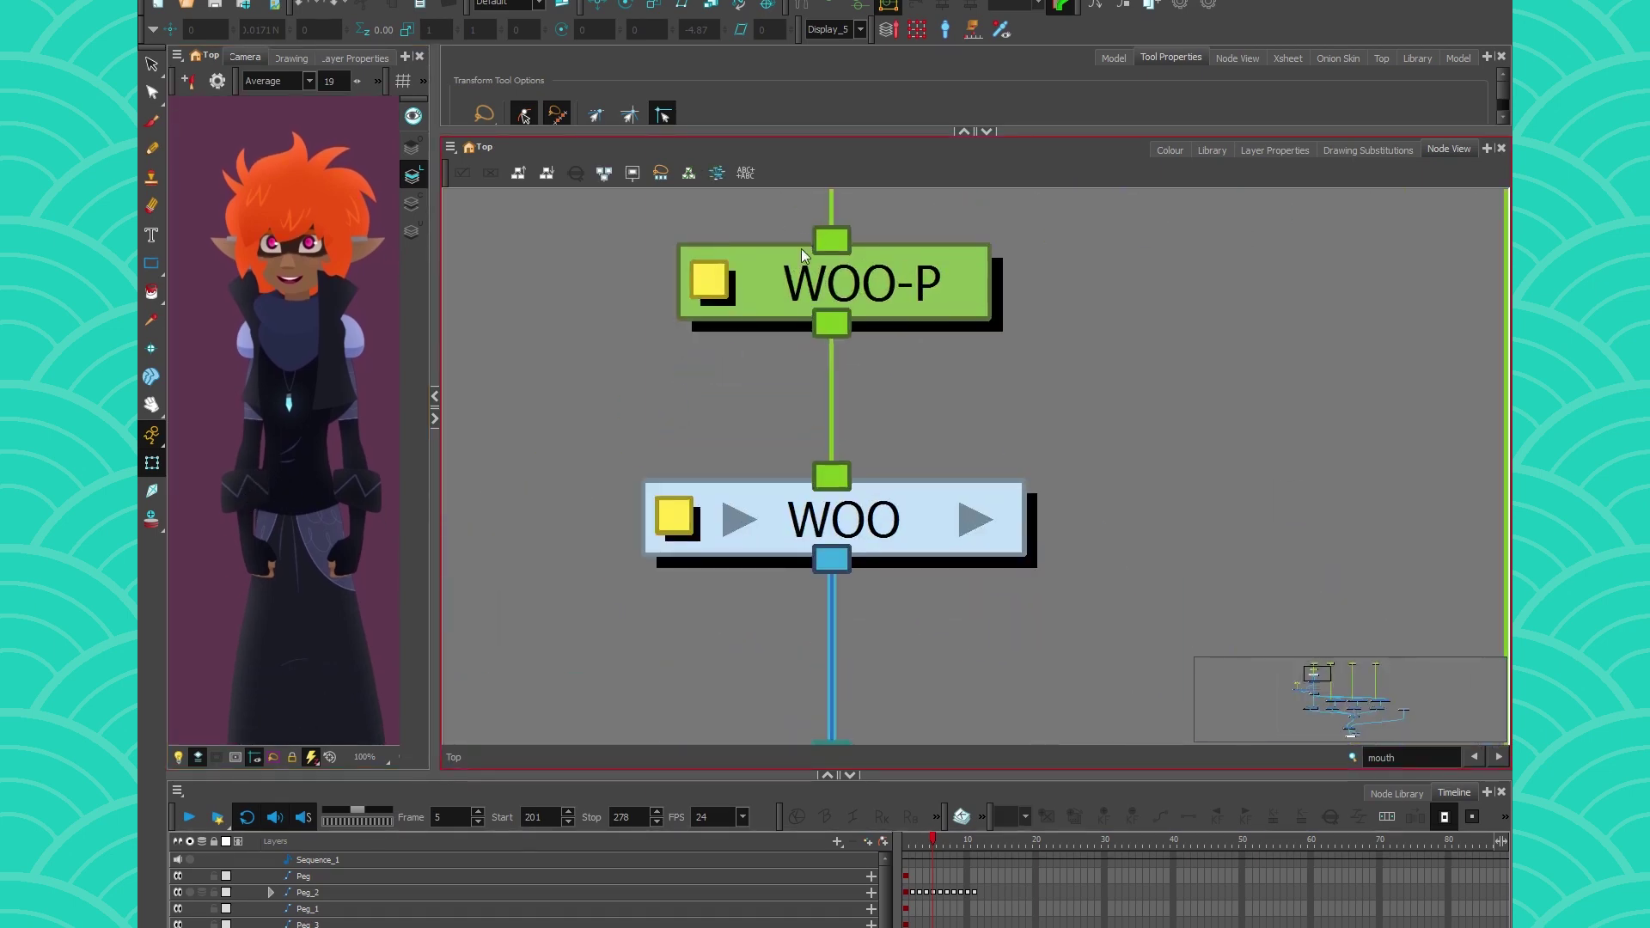
scroll(773, 301, down, 5)
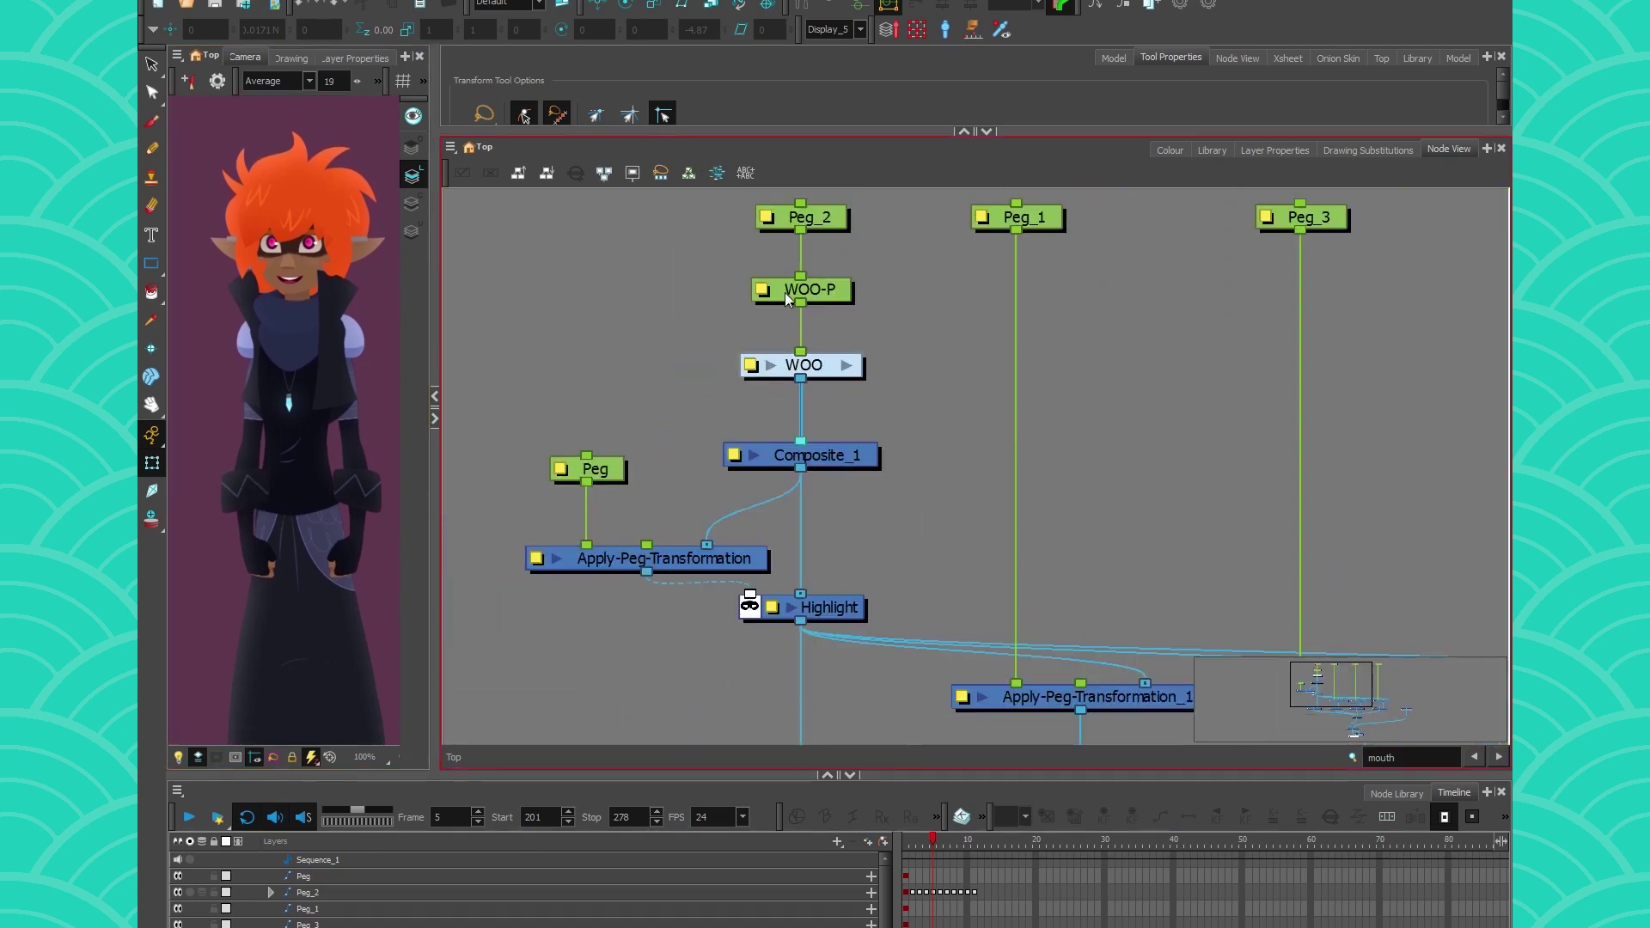
scroll(653, 457, up, 4)
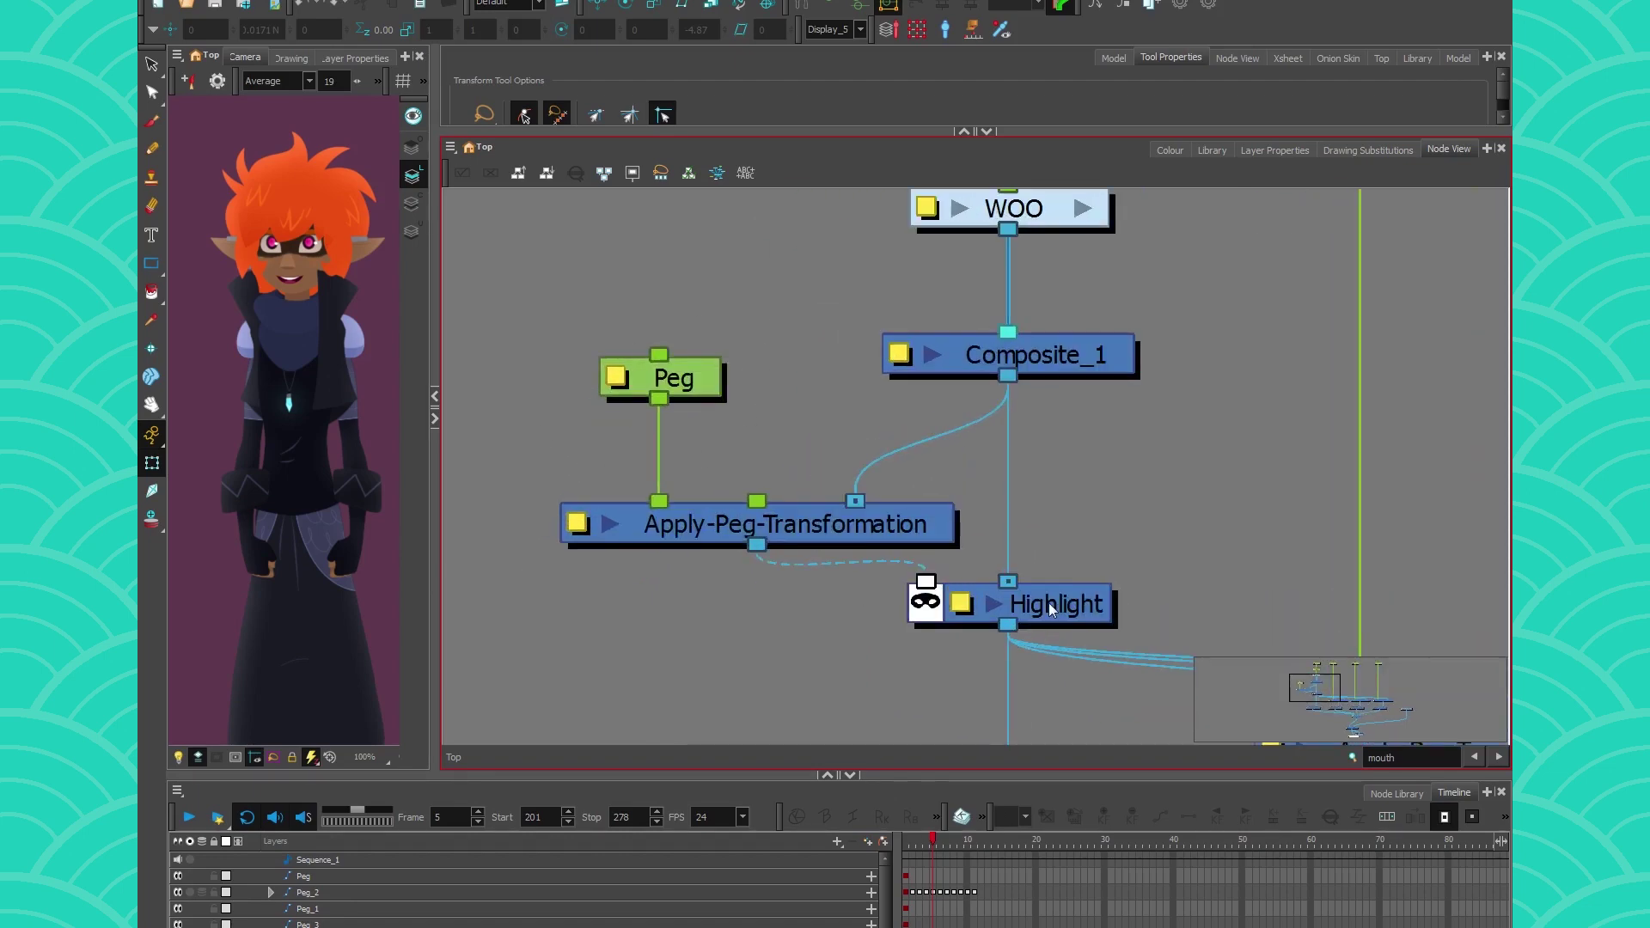
drag(527, 347, 920, 610)
drag(685, 368, 993, 615)
click(682, 534)
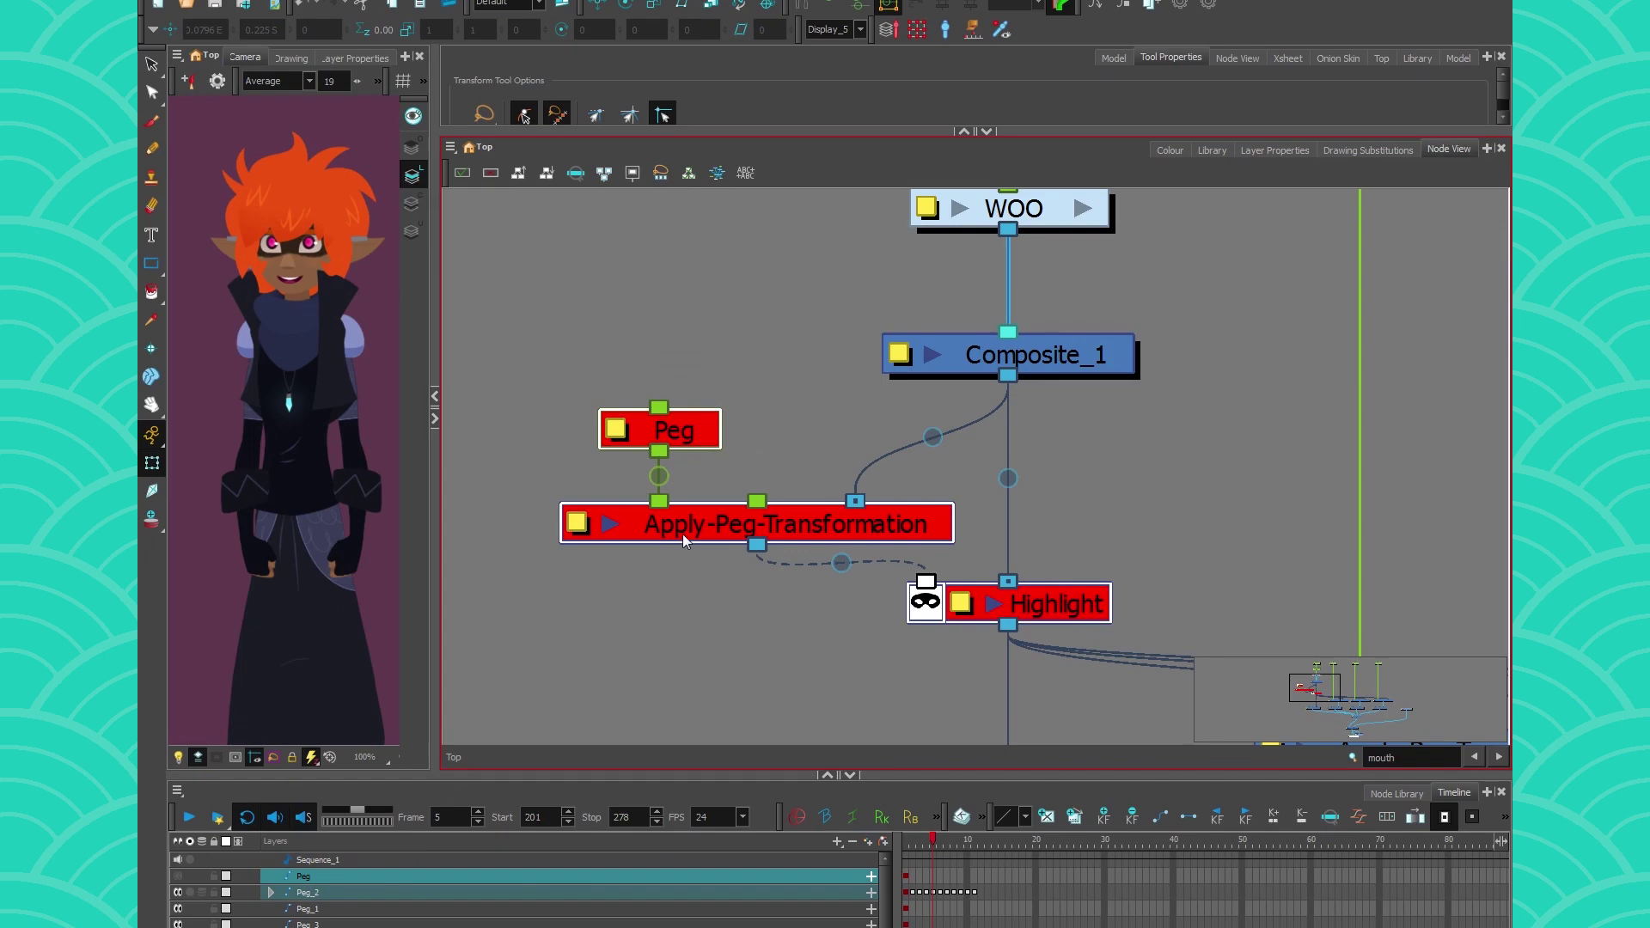
Trace the Highlight node's outgoing connections and select the Apply-Peg-Transformation_1 node beneath Peg_1
scroll(695, 496, down, 3)
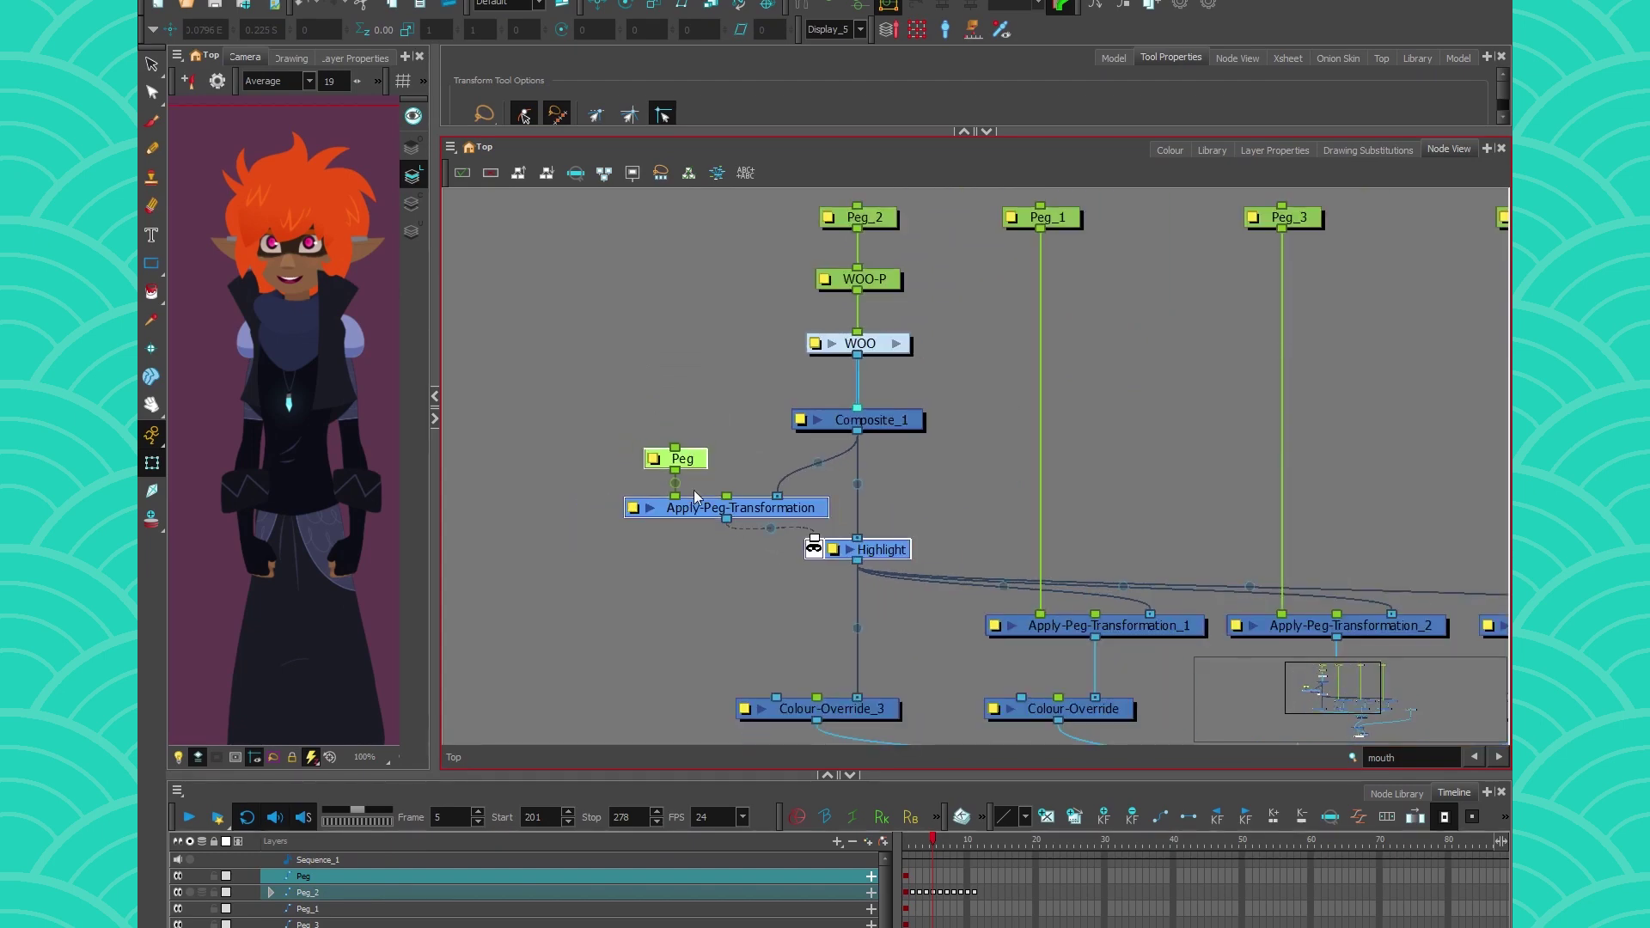
scroll(695, 496, up, 1)
drag(991, 671, 871, 709)
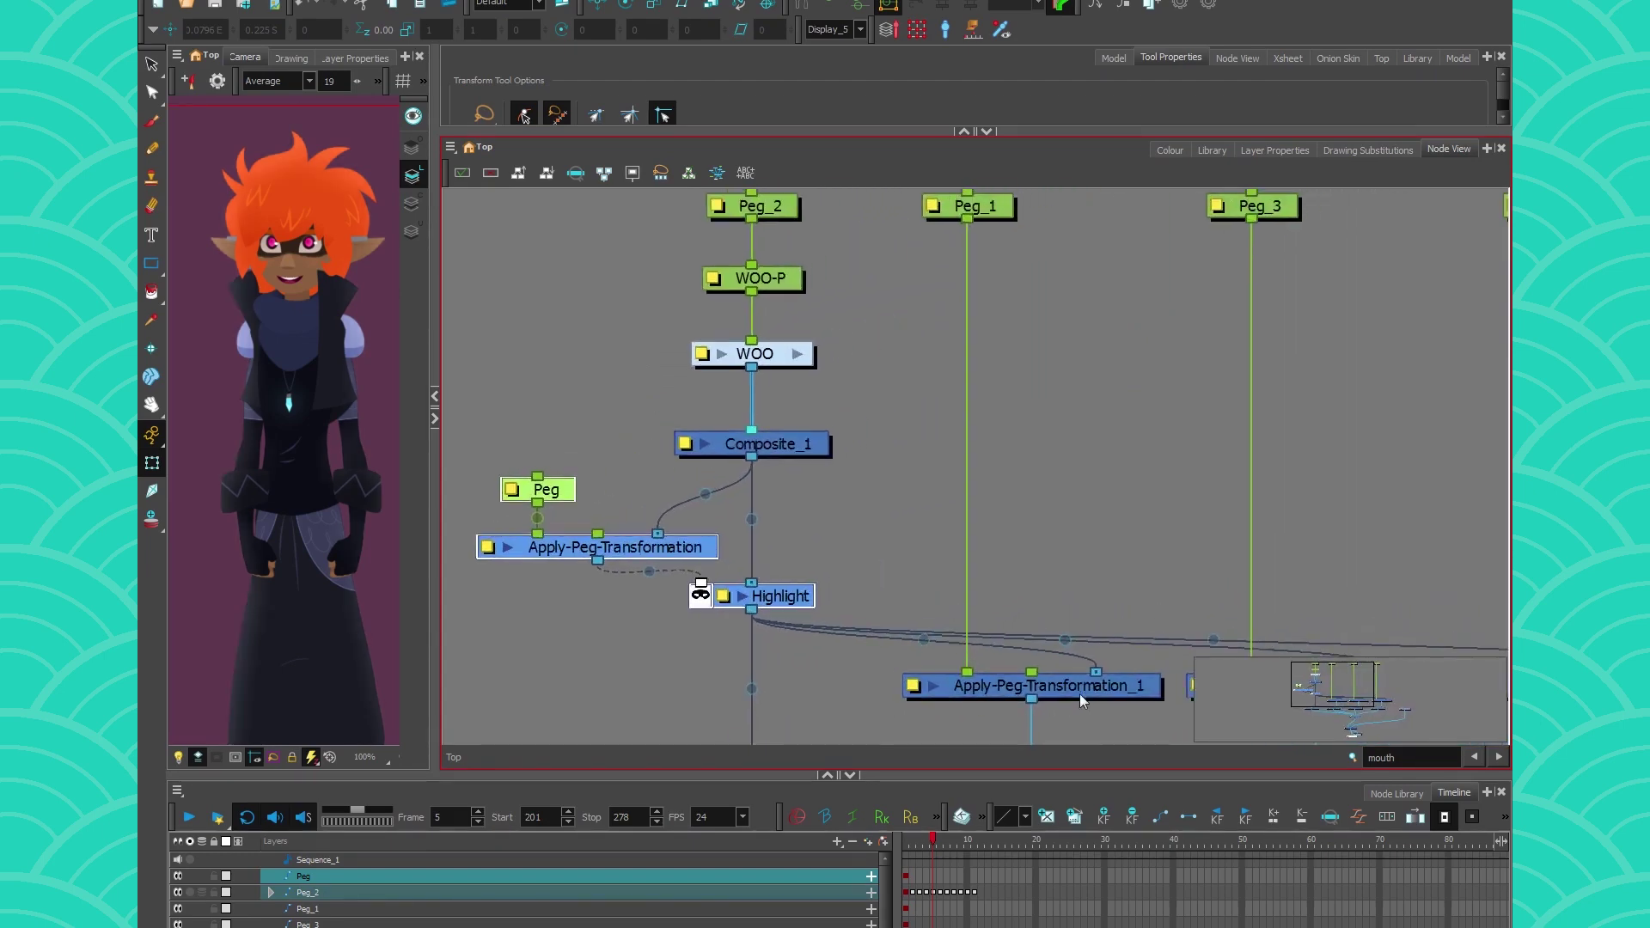
click(1053, 693)
click(288, 382)
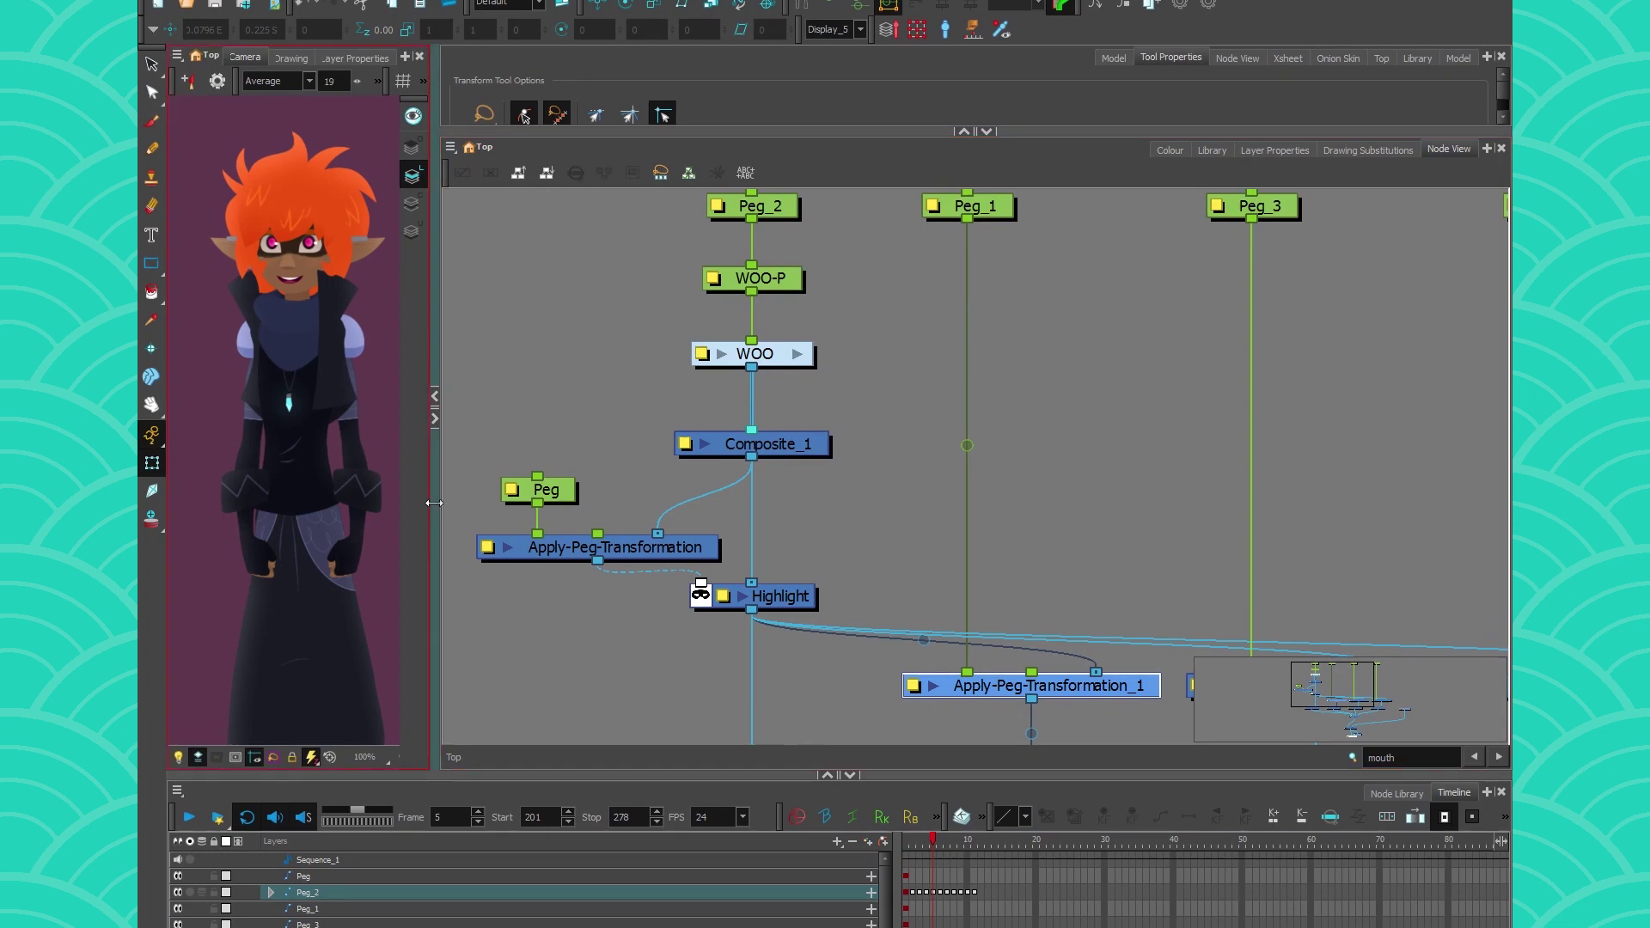
Widen the Camera view to show several characters and select the Peg_1 node
drag(434, 502, 756, 537)
click(1128, 210)
click(389, 751)
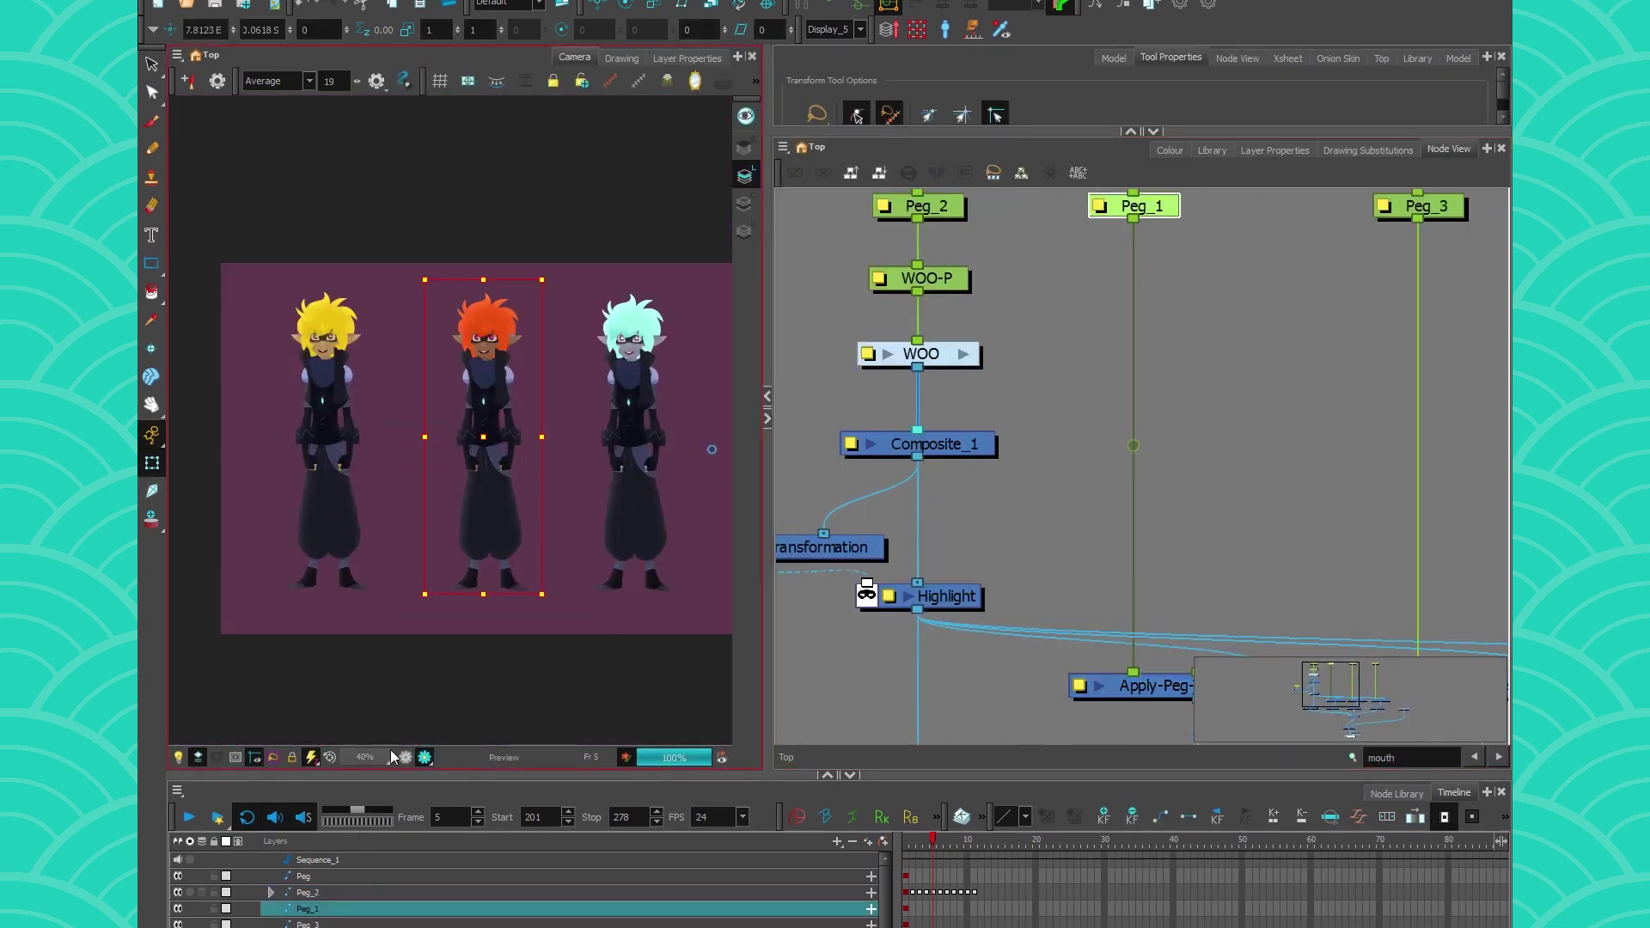
Try moving the orange-haired character upward through Peg_1, and undo the move
drag(482, 450, 467, 361)
click(1133, 209)
key(ctrl+z)
key(ctrl+z)
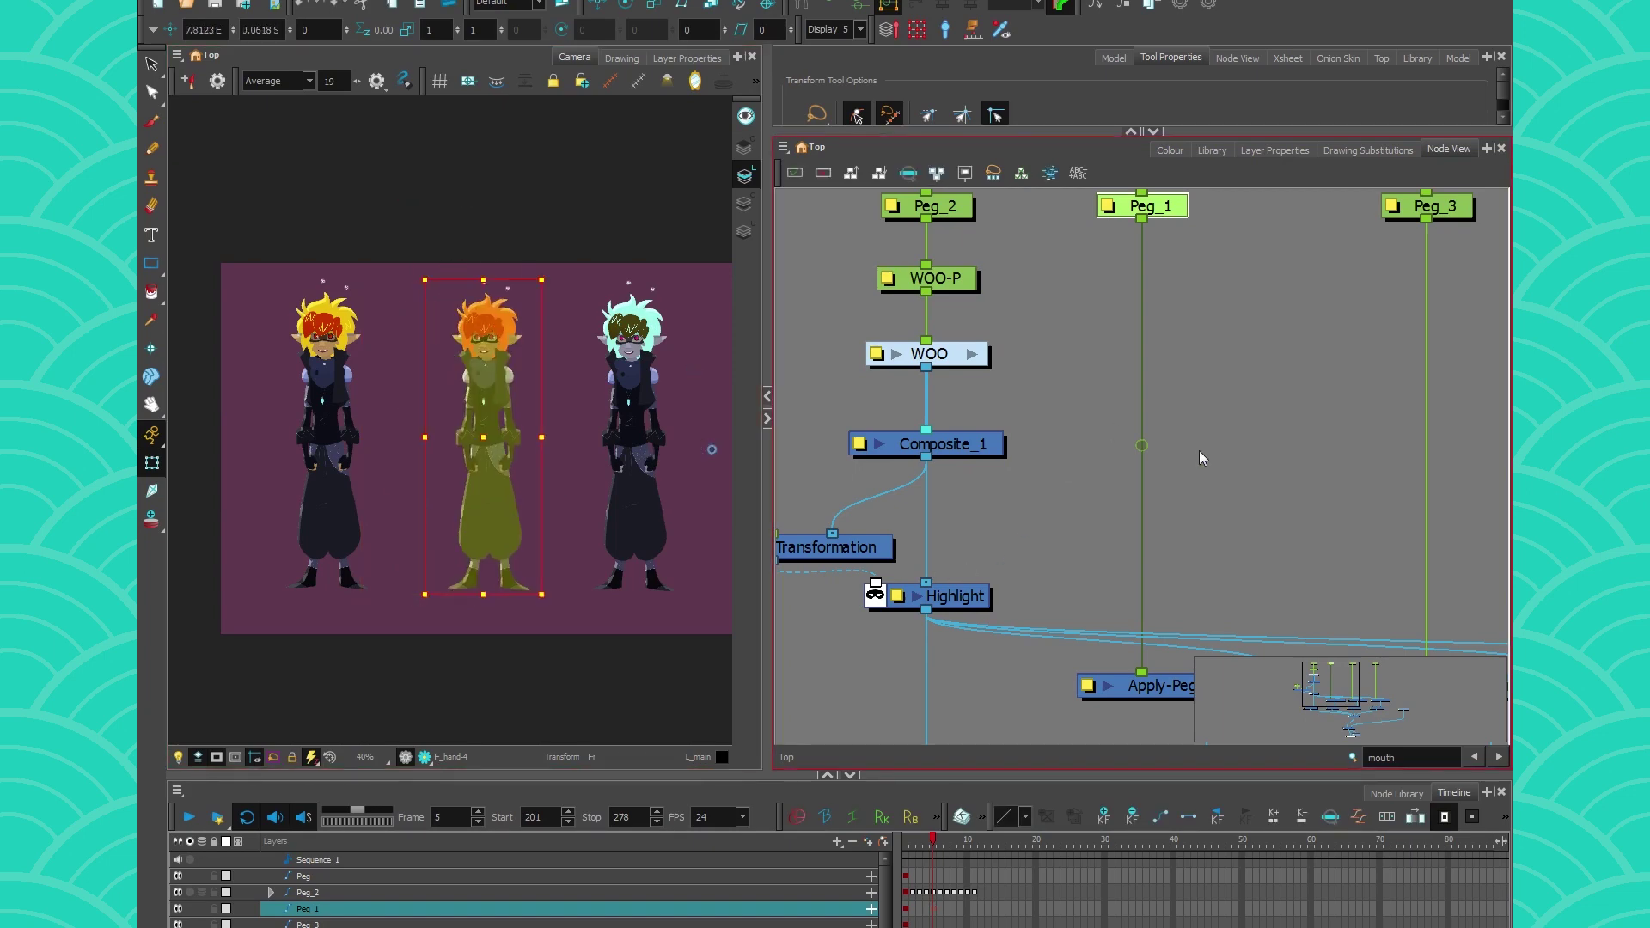
Select the Colour-Override node beneath Apply-Peg-Transformation_1 and check the scene's palette list
click(1223, 517)
scroll(1115, 612, down, 5)
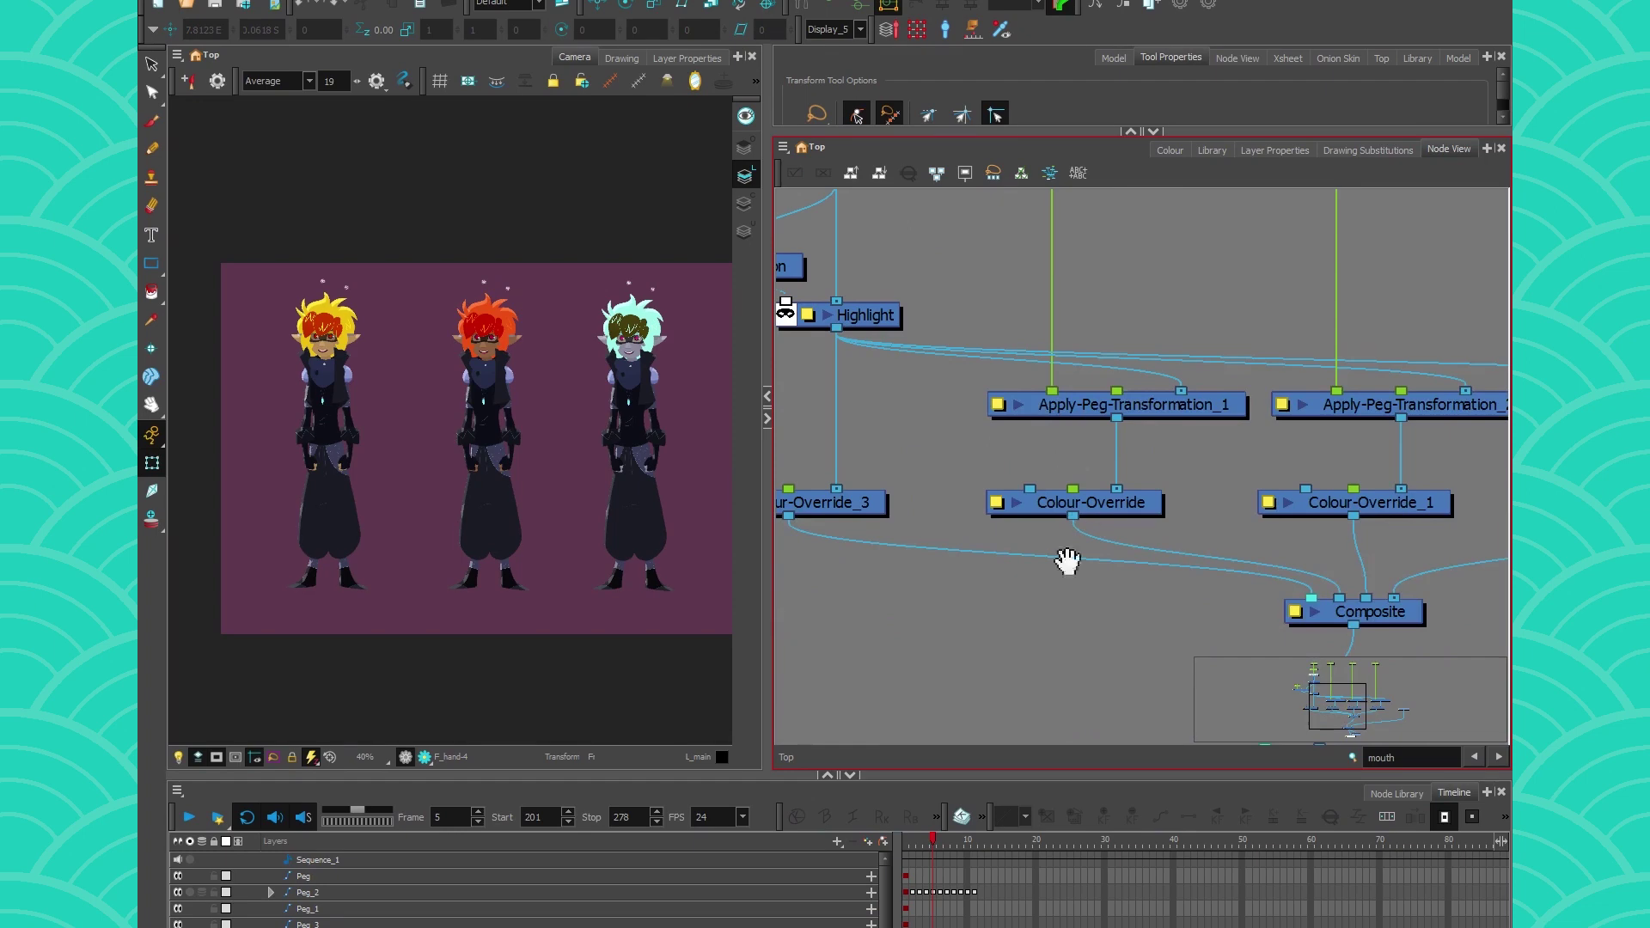
click(1001, 506)
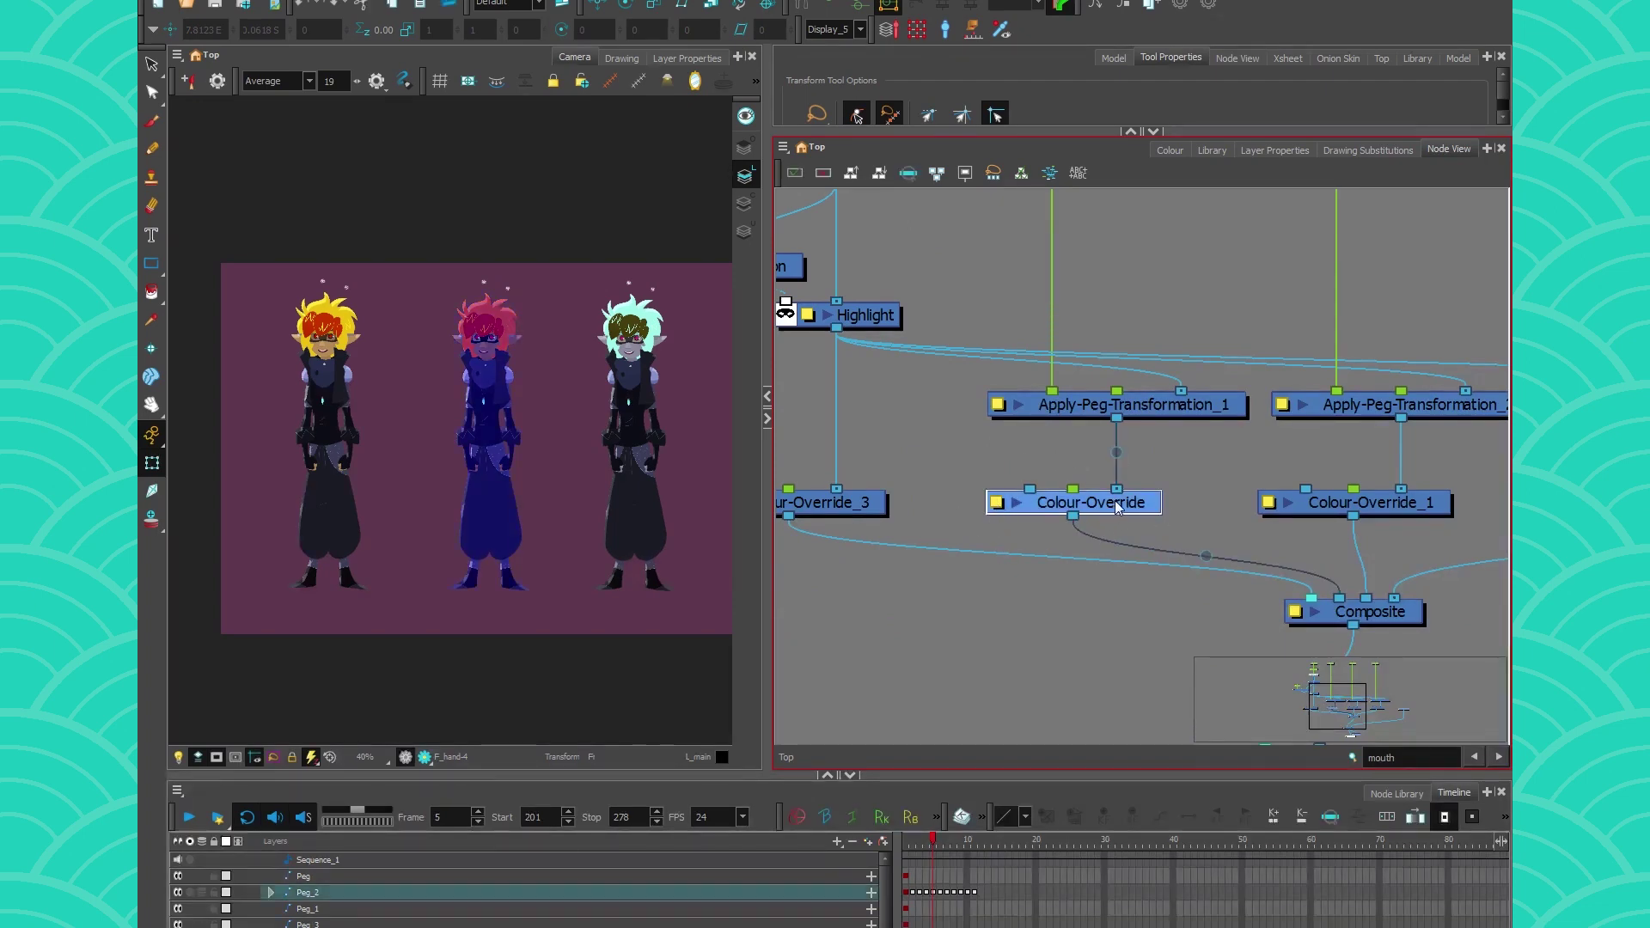
click(1170, 151)
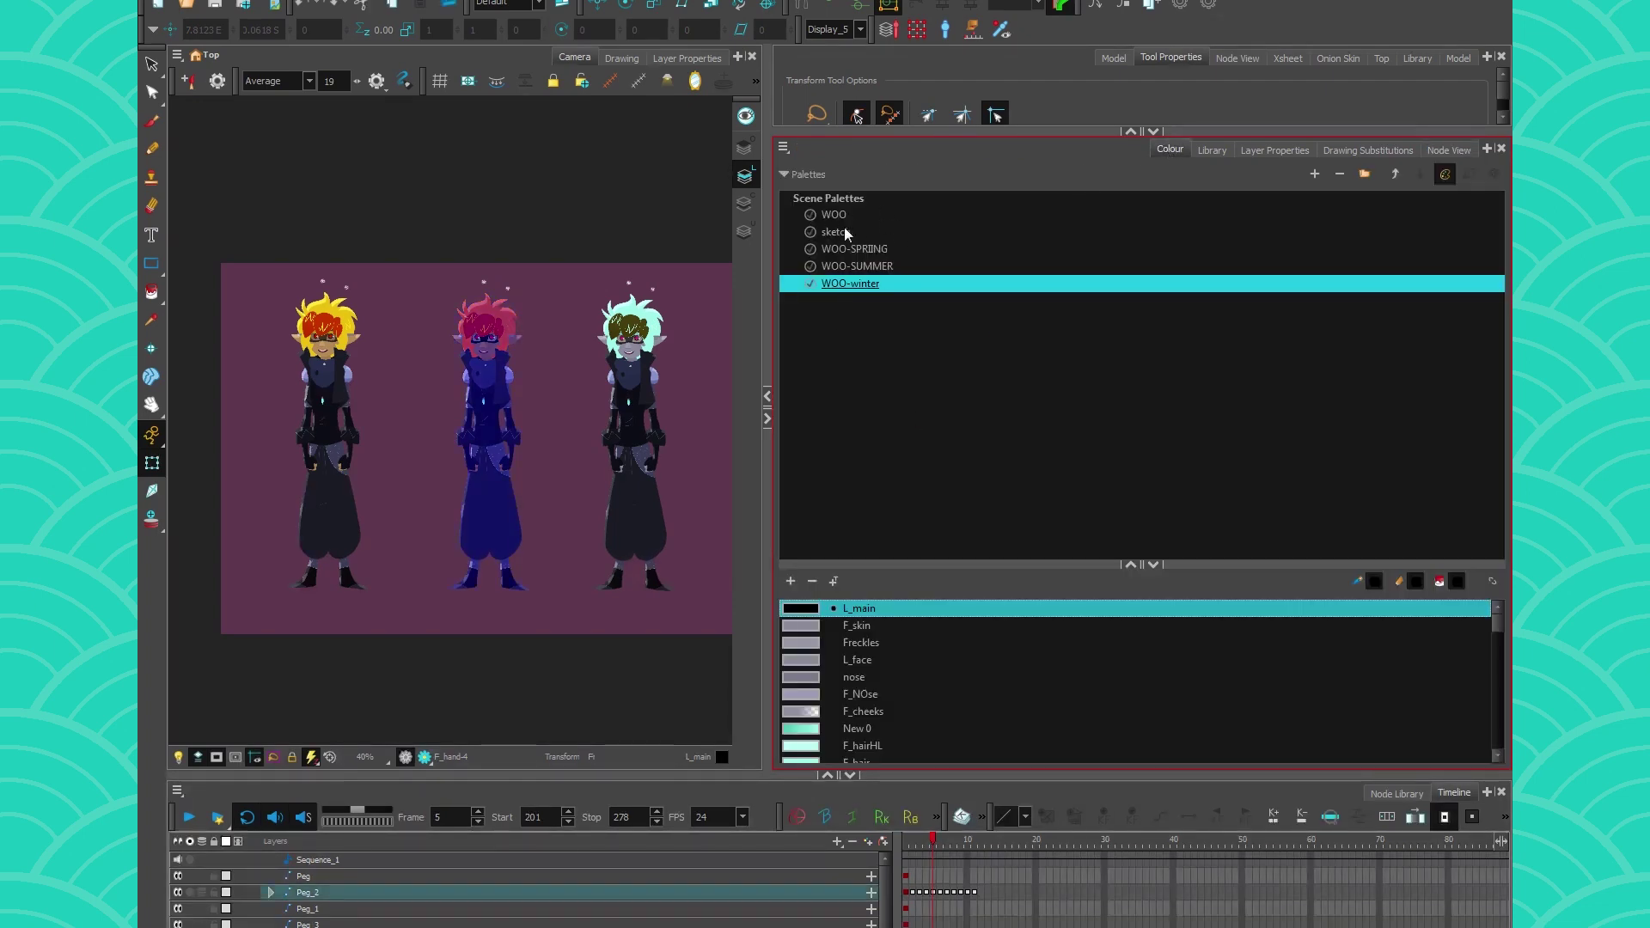
click(1450, 151)
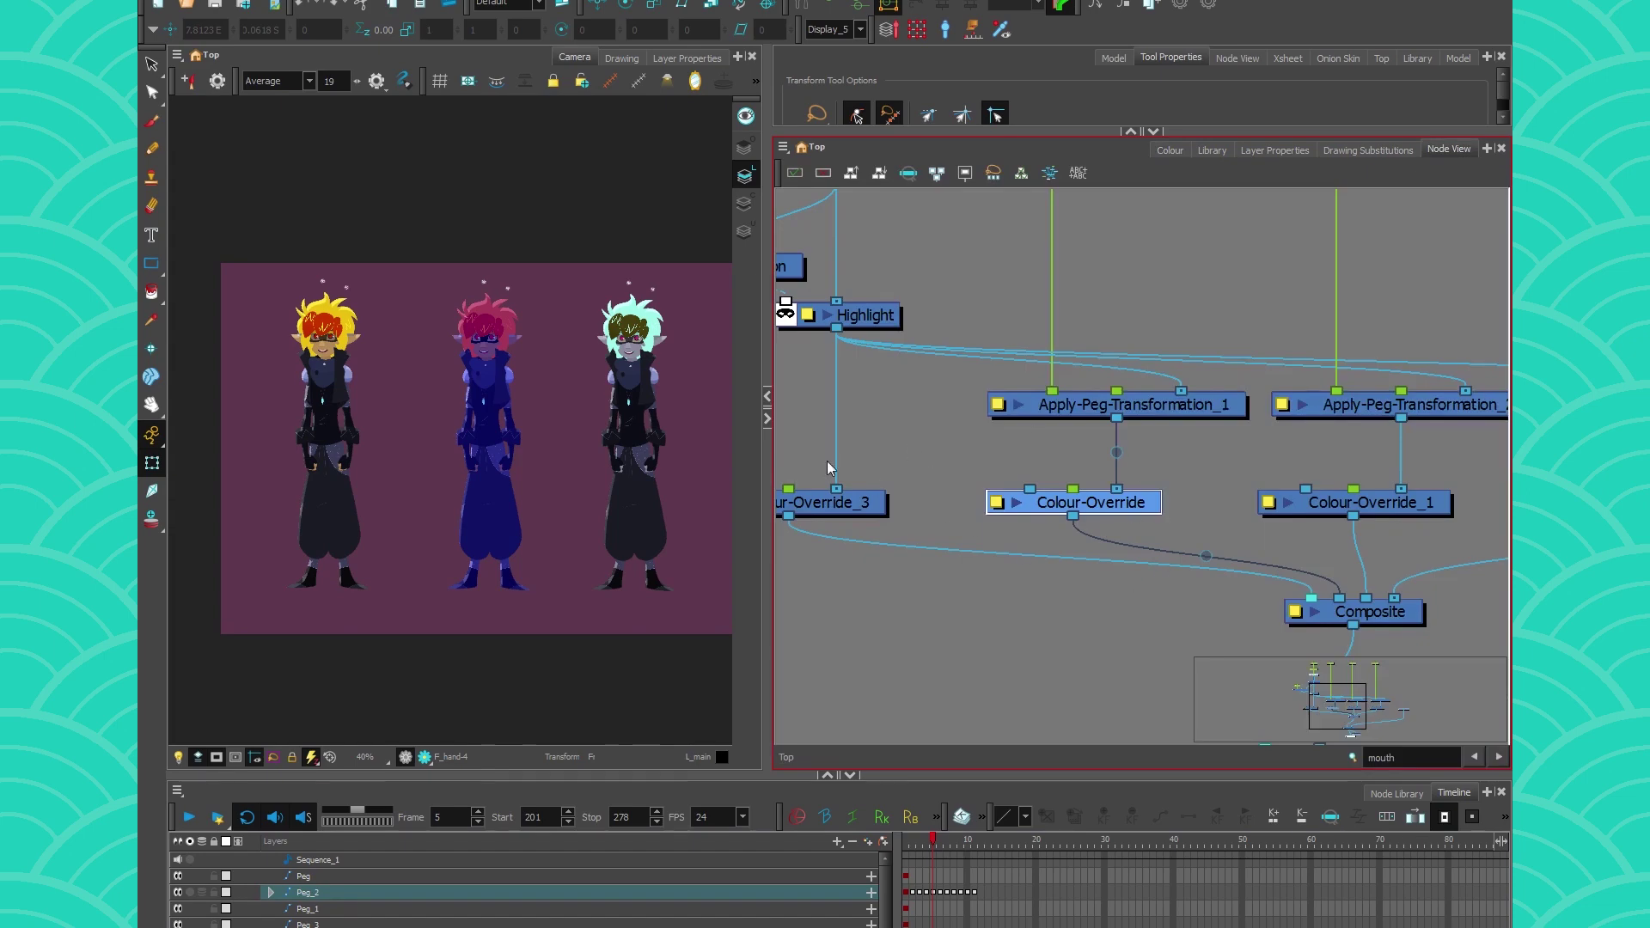
Inspect the whole-palette overrides in the properties of Colour-Override, Colour-Override_3, Colour-Override_1 and Colour-Override_2
click(996, 503)
drag(627, 284, 977, 252)
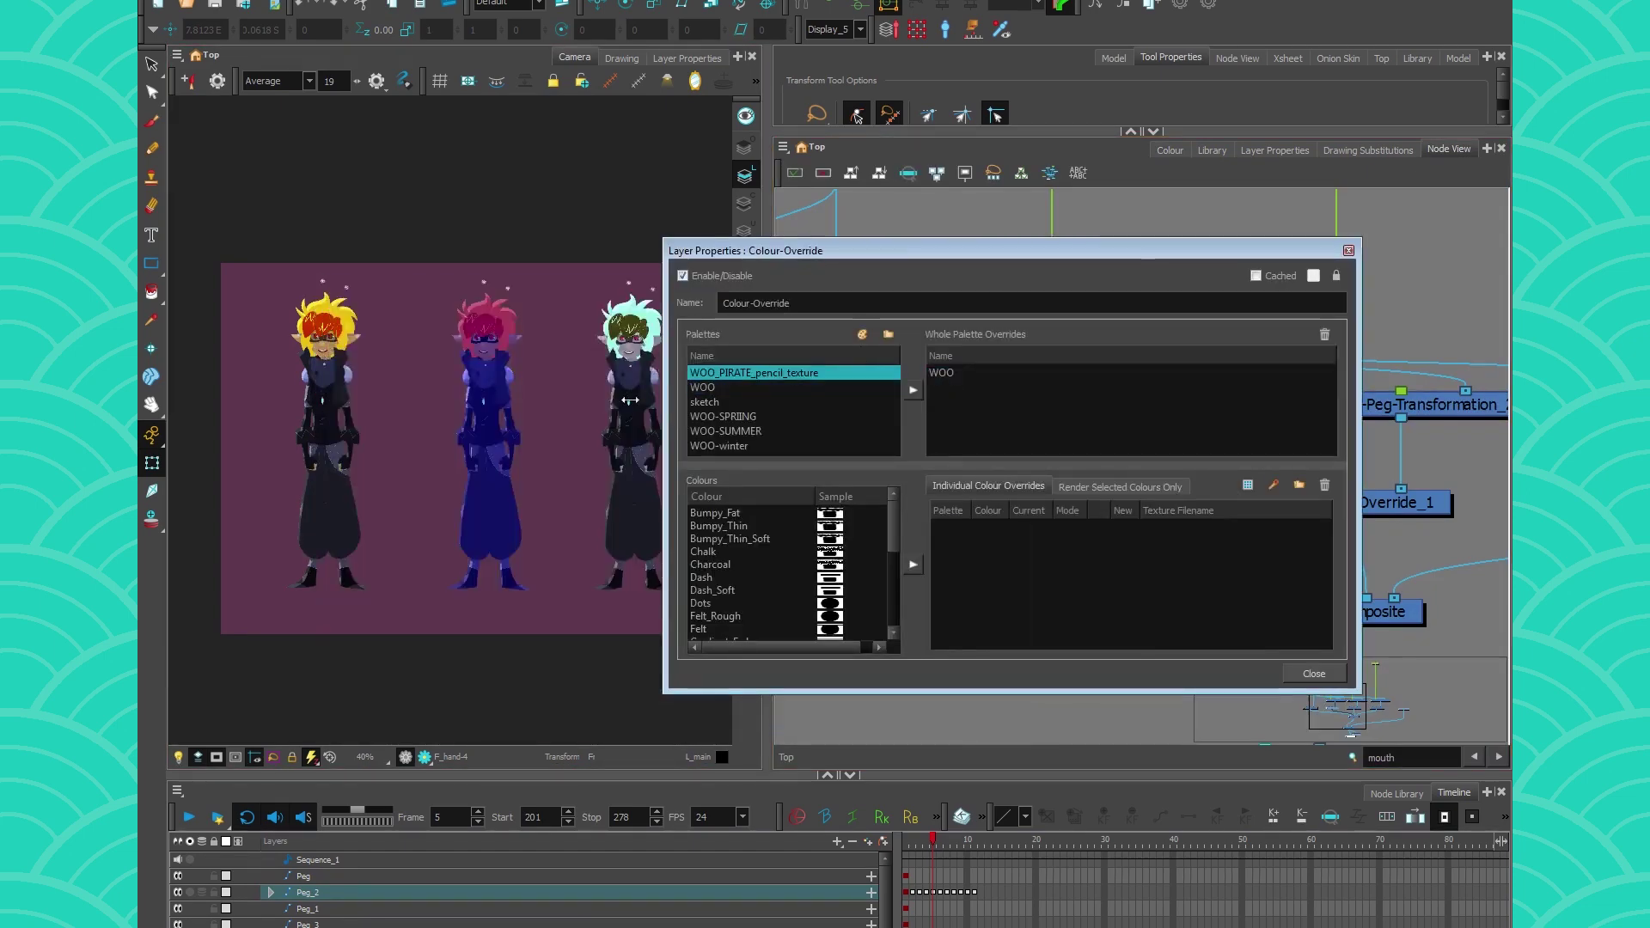
click(1347, 254)
click(1179, 501)
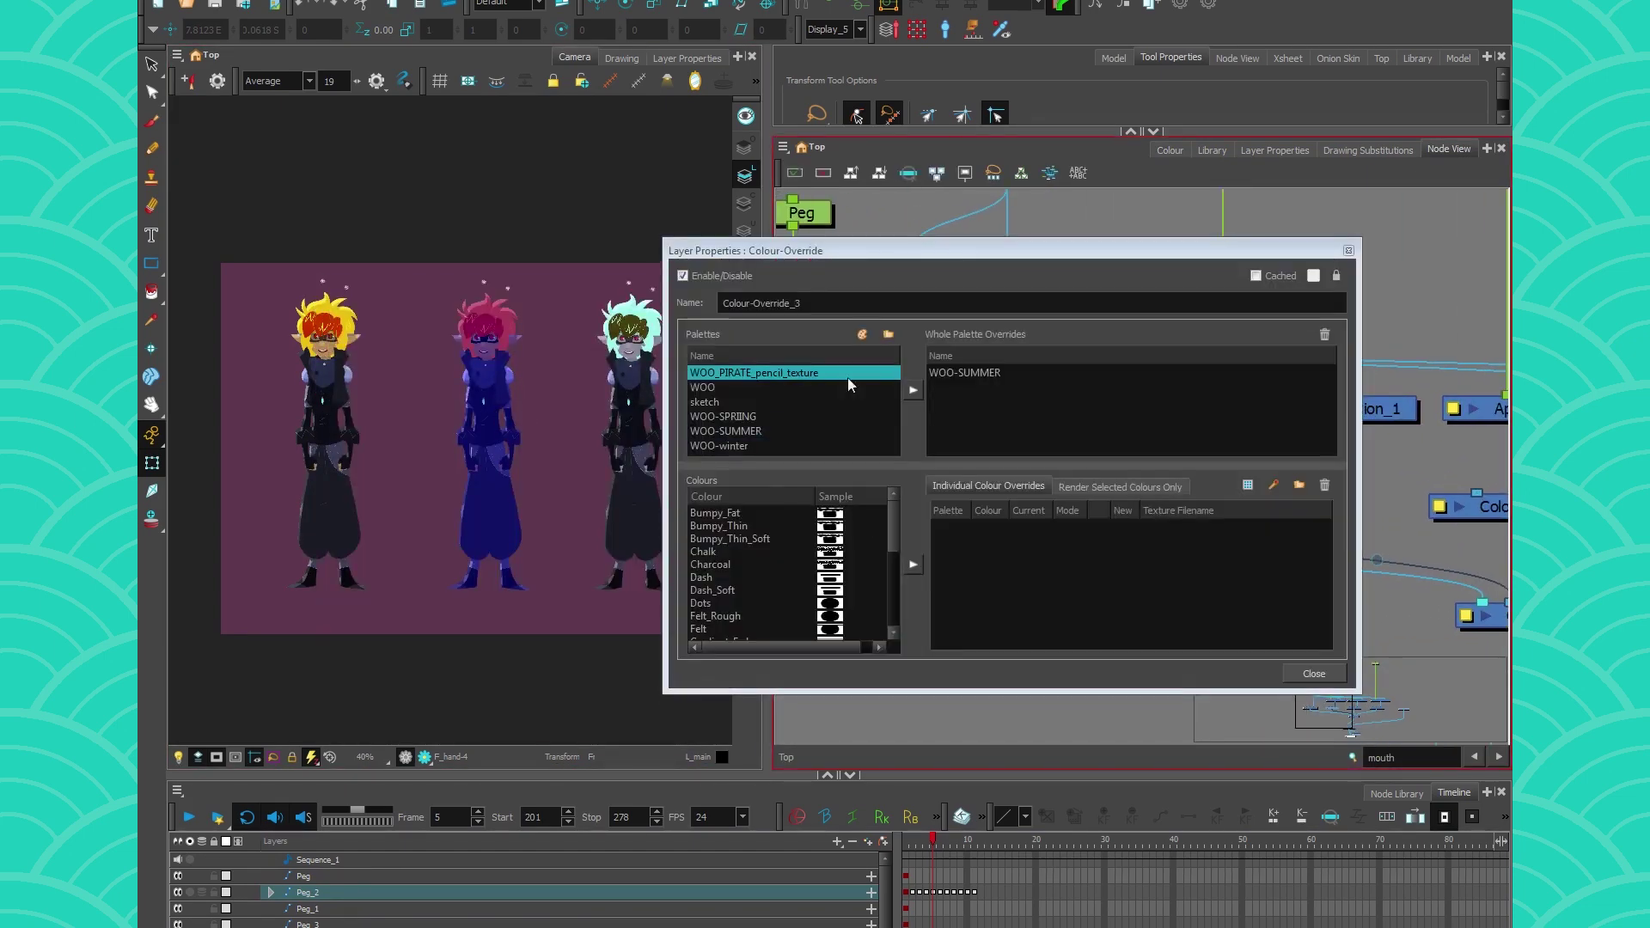
click(1314, 673)
click(1375, 501)
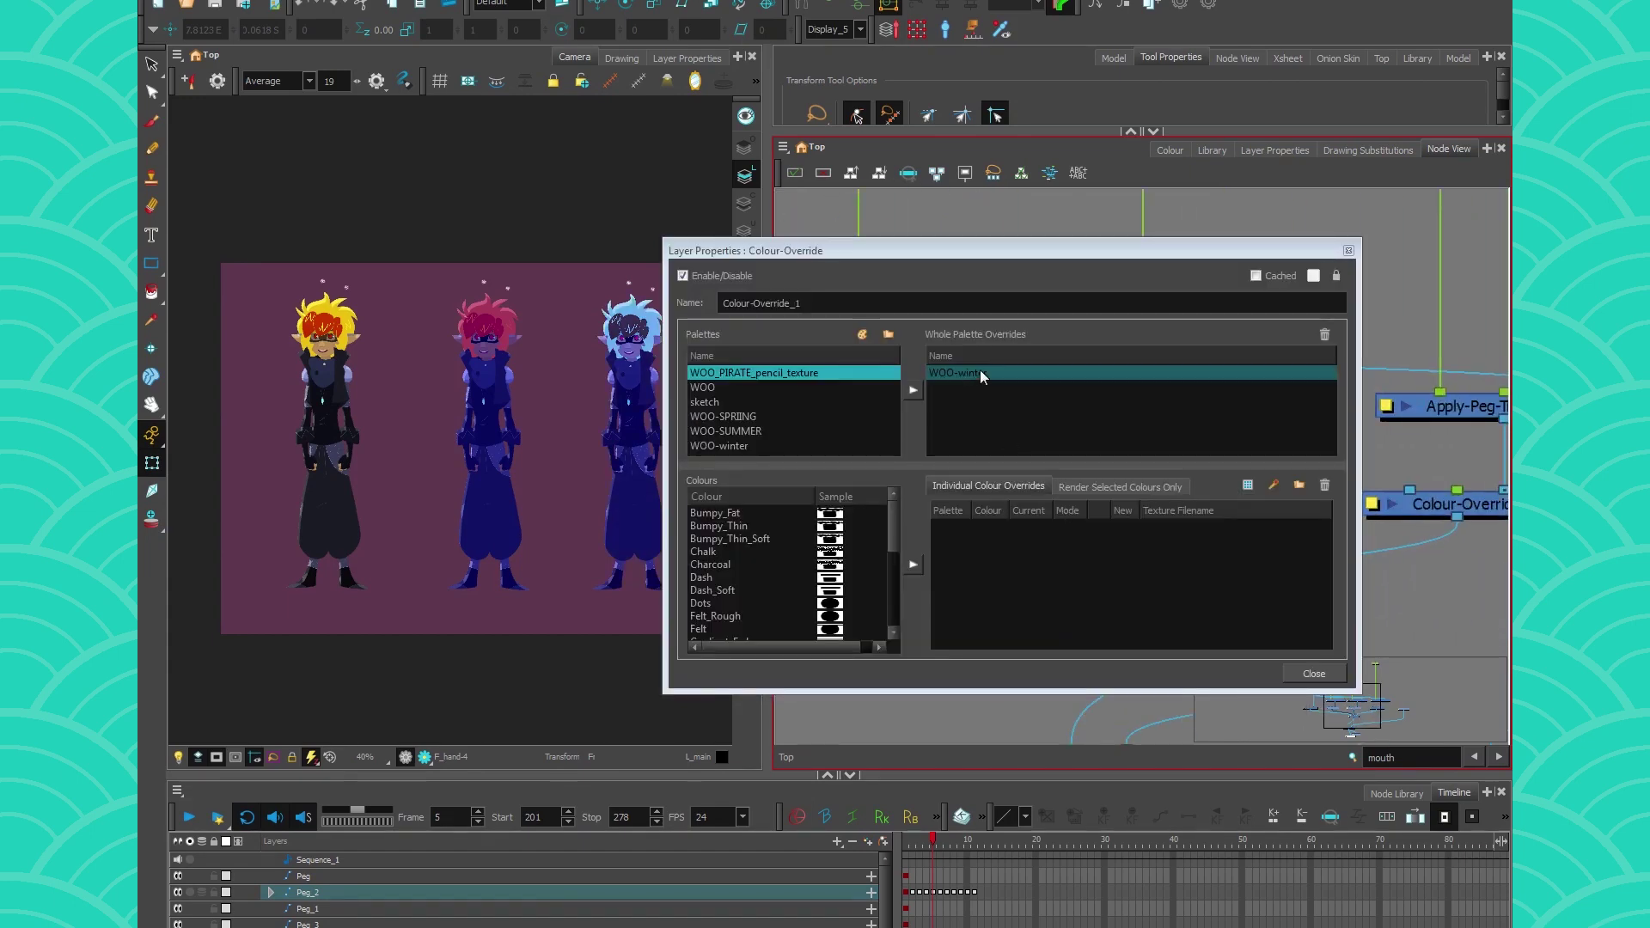
click(1313, 673)
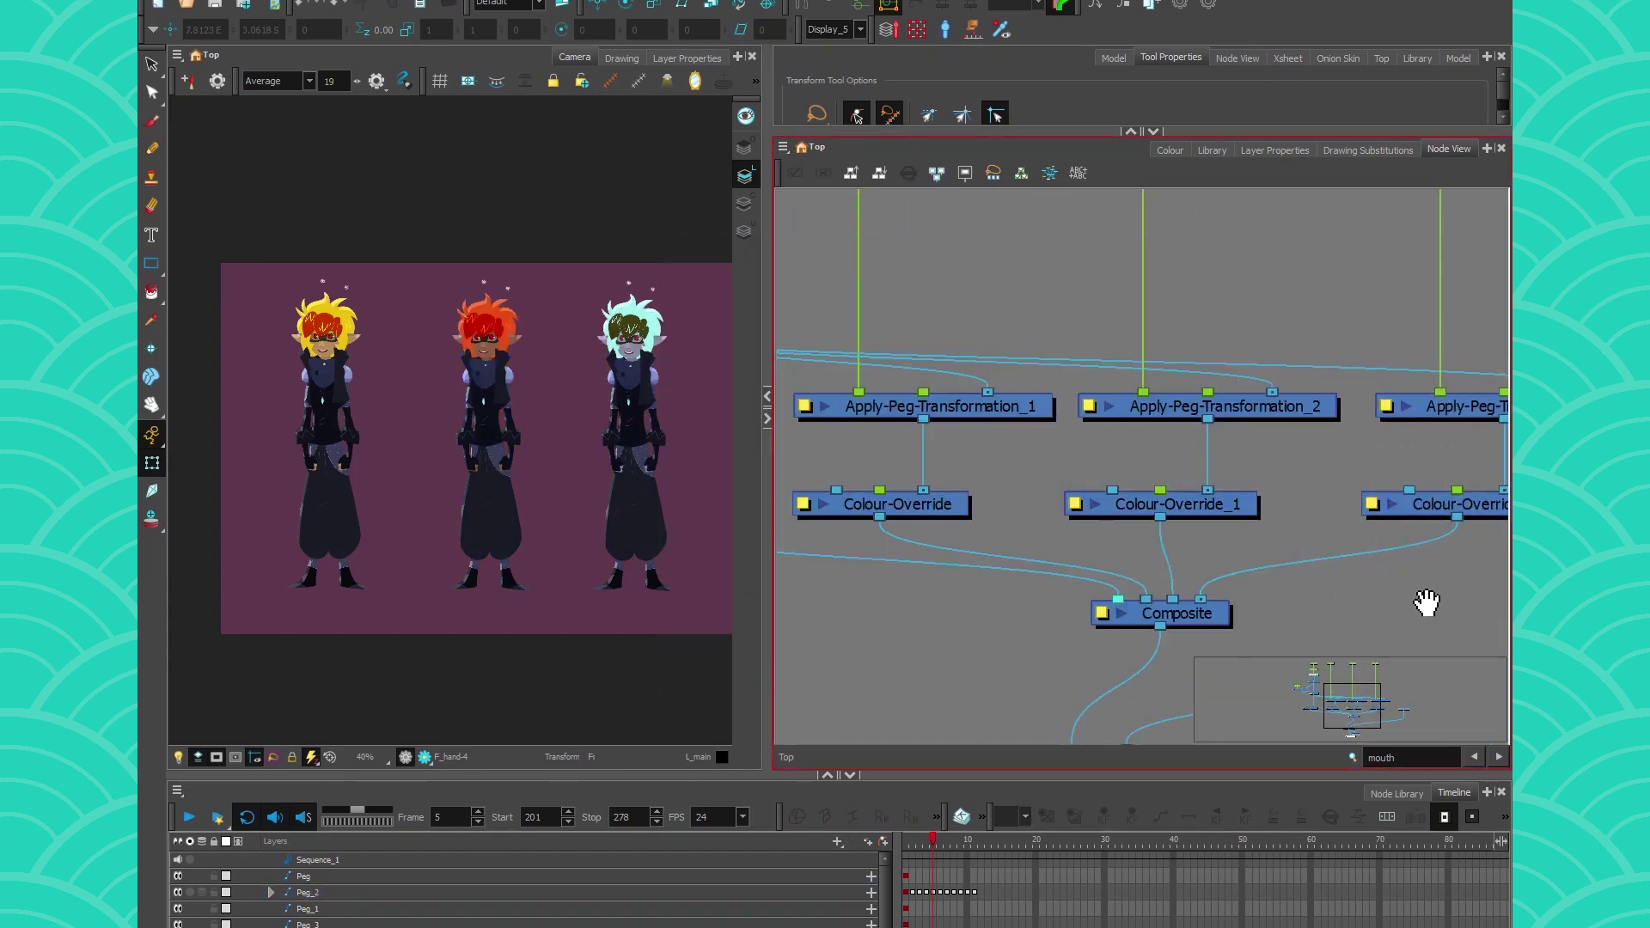
drag(553, 545, 453, 541)
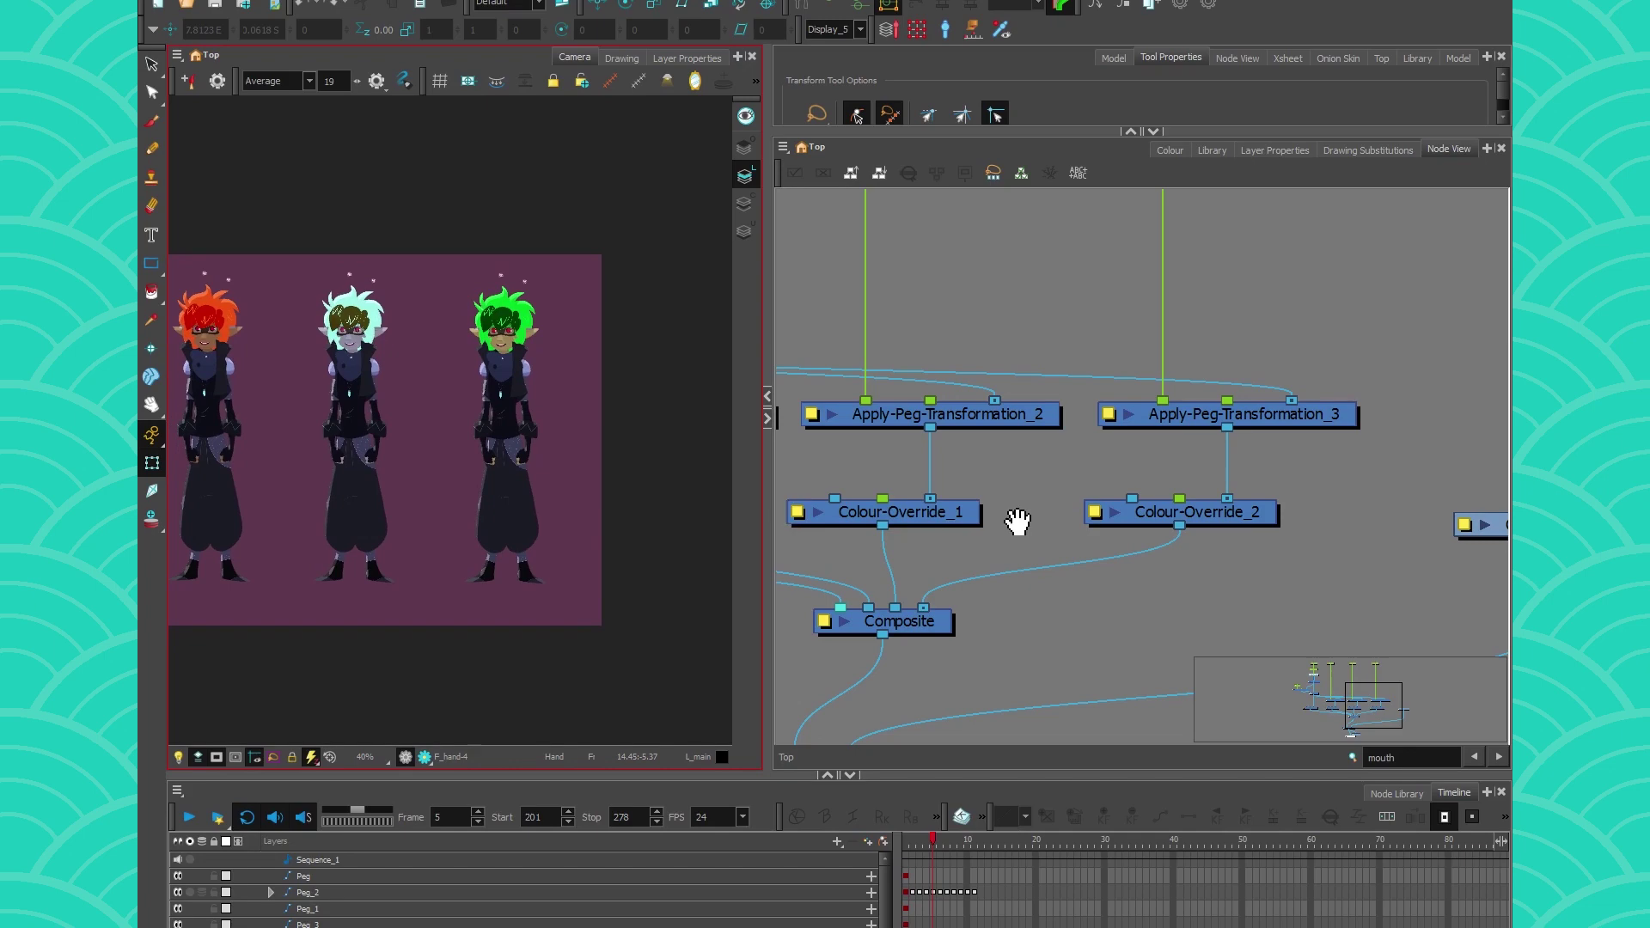
double_click(1100, 520)
click(1313, 673)
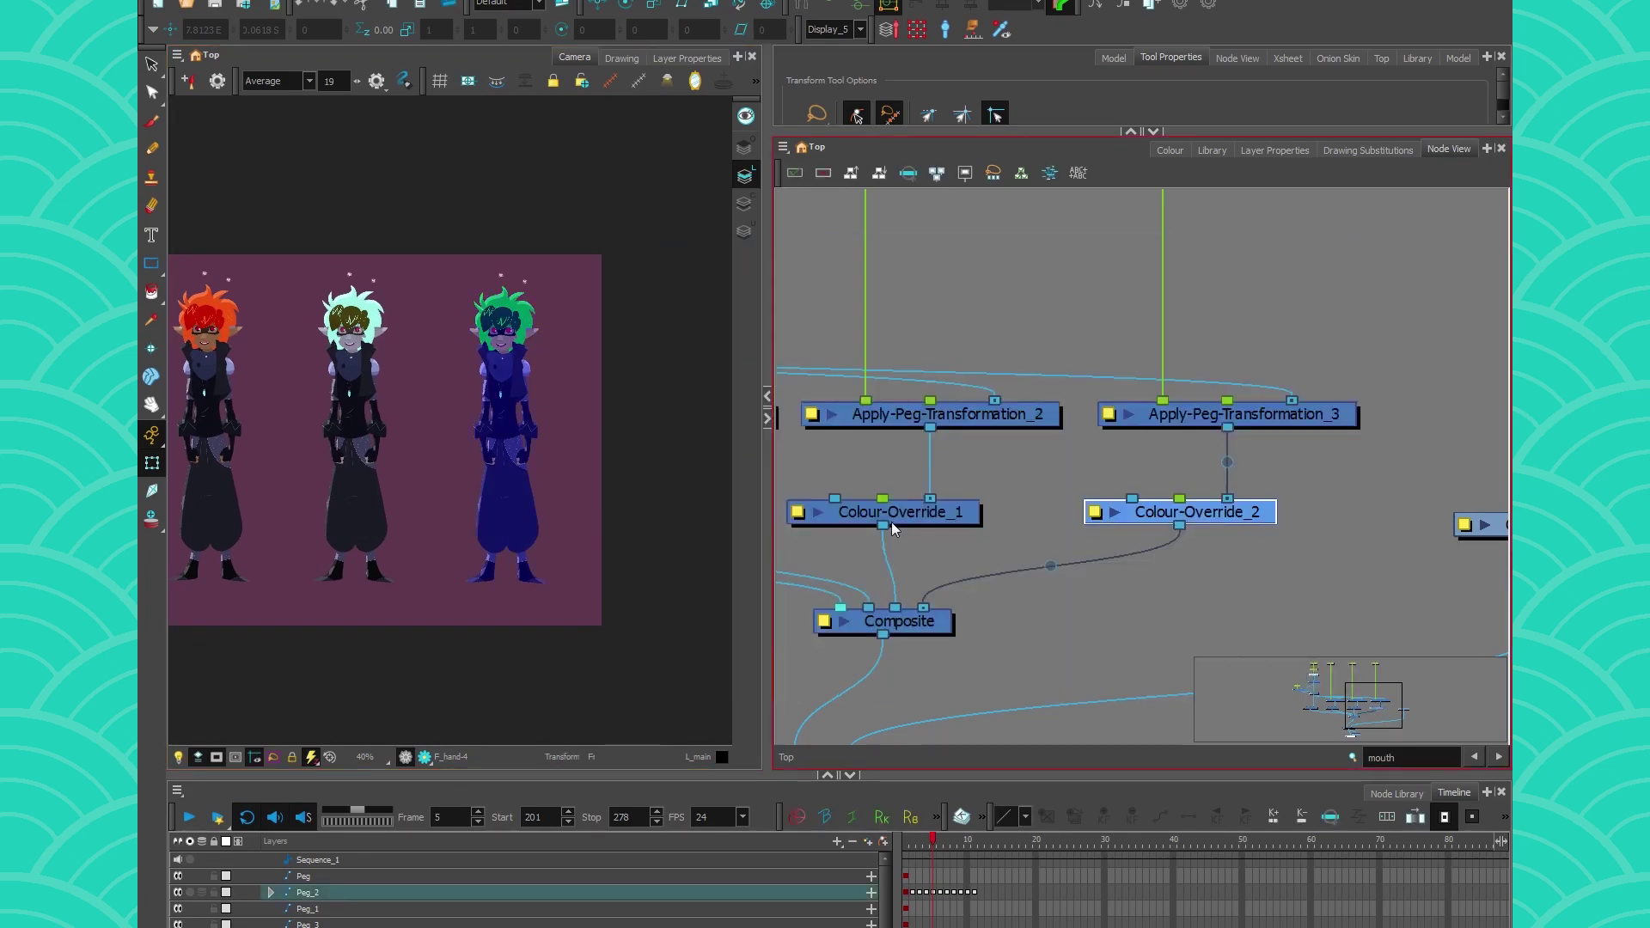
Switch the Camera view to a rendered preview on the orange-haired character and compare it with the other versions
drag(479, 553, 572, 571)
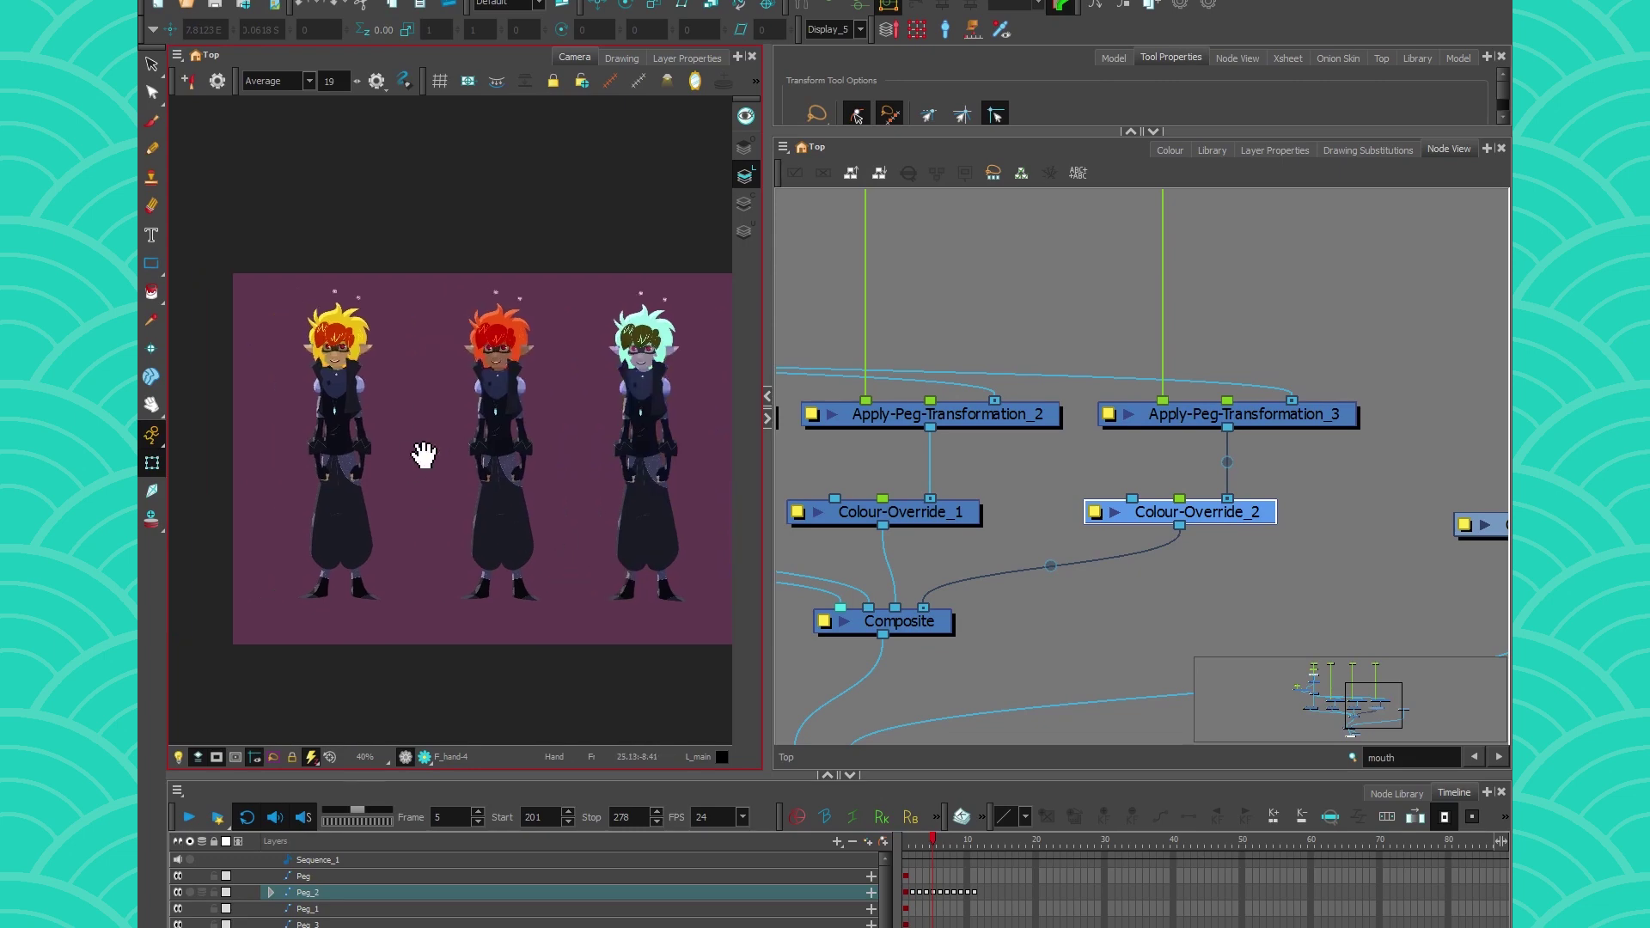
scroll(424, 361, up, 2)
scroll(548, 322, up, 1)
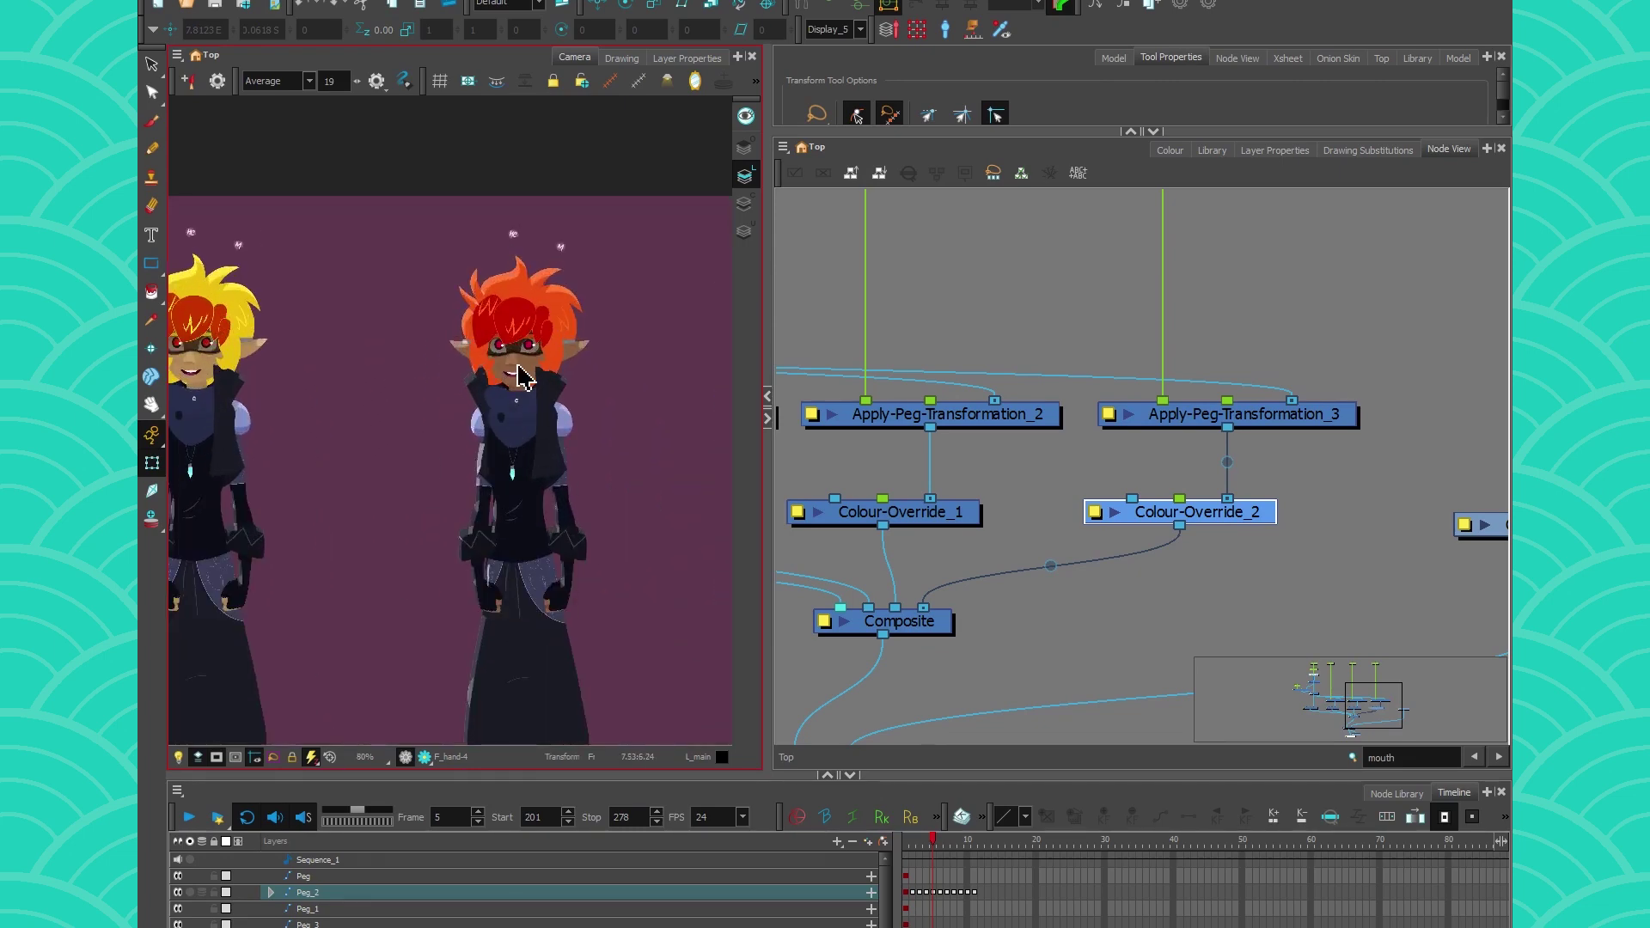
scroll(519, 368, up, 2)
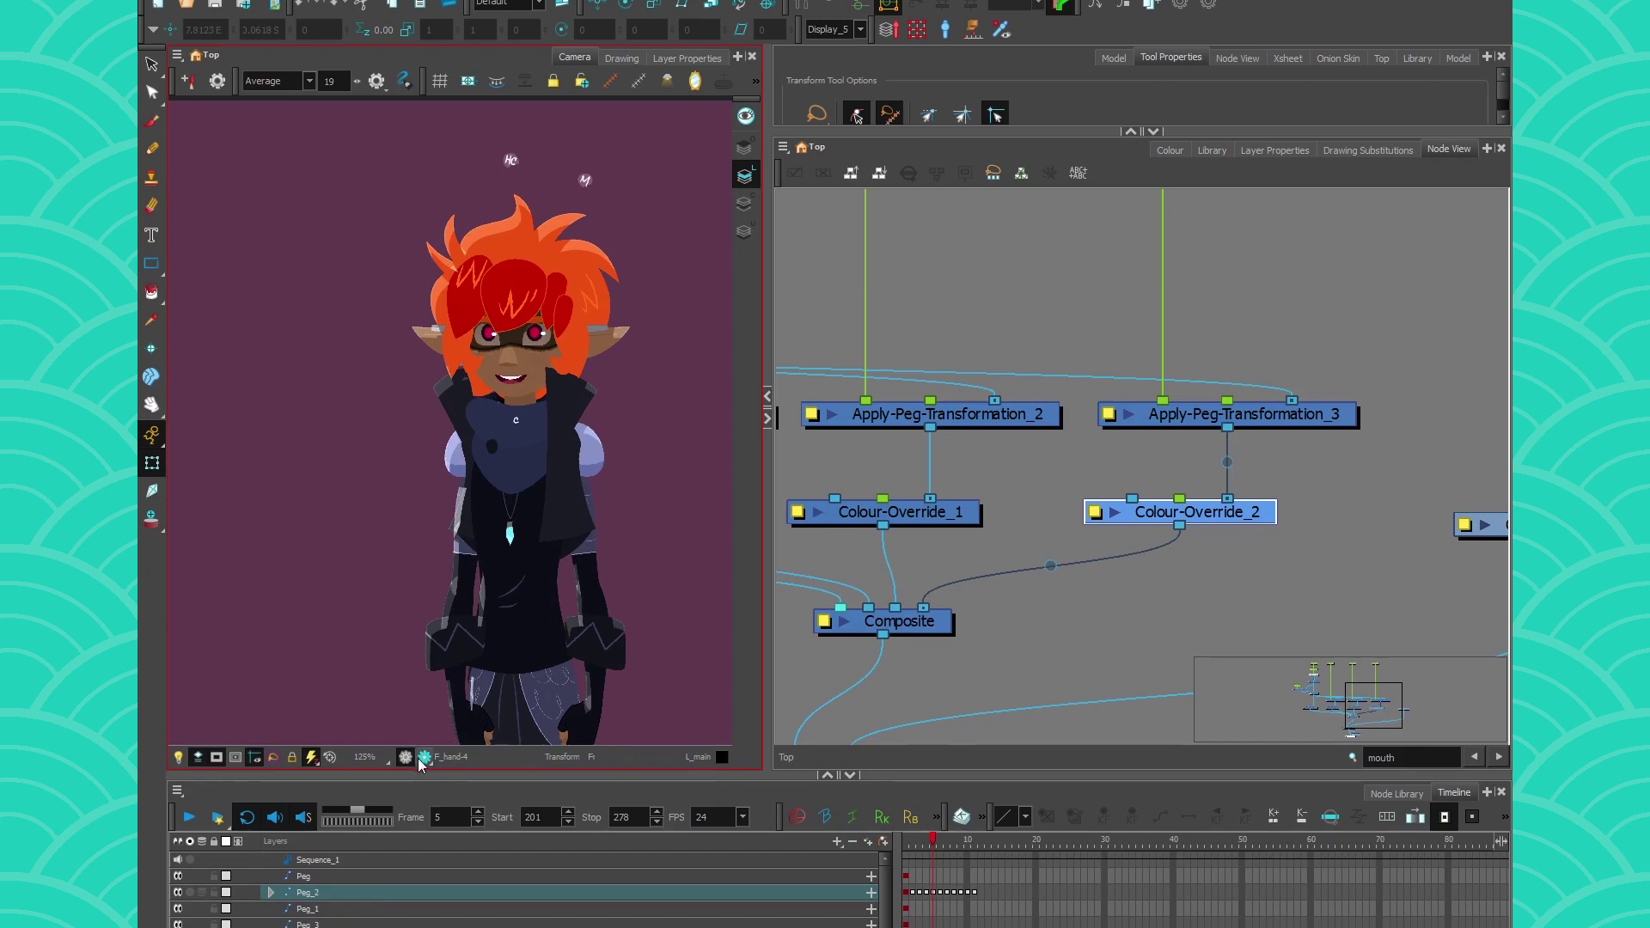
click(425, 757)
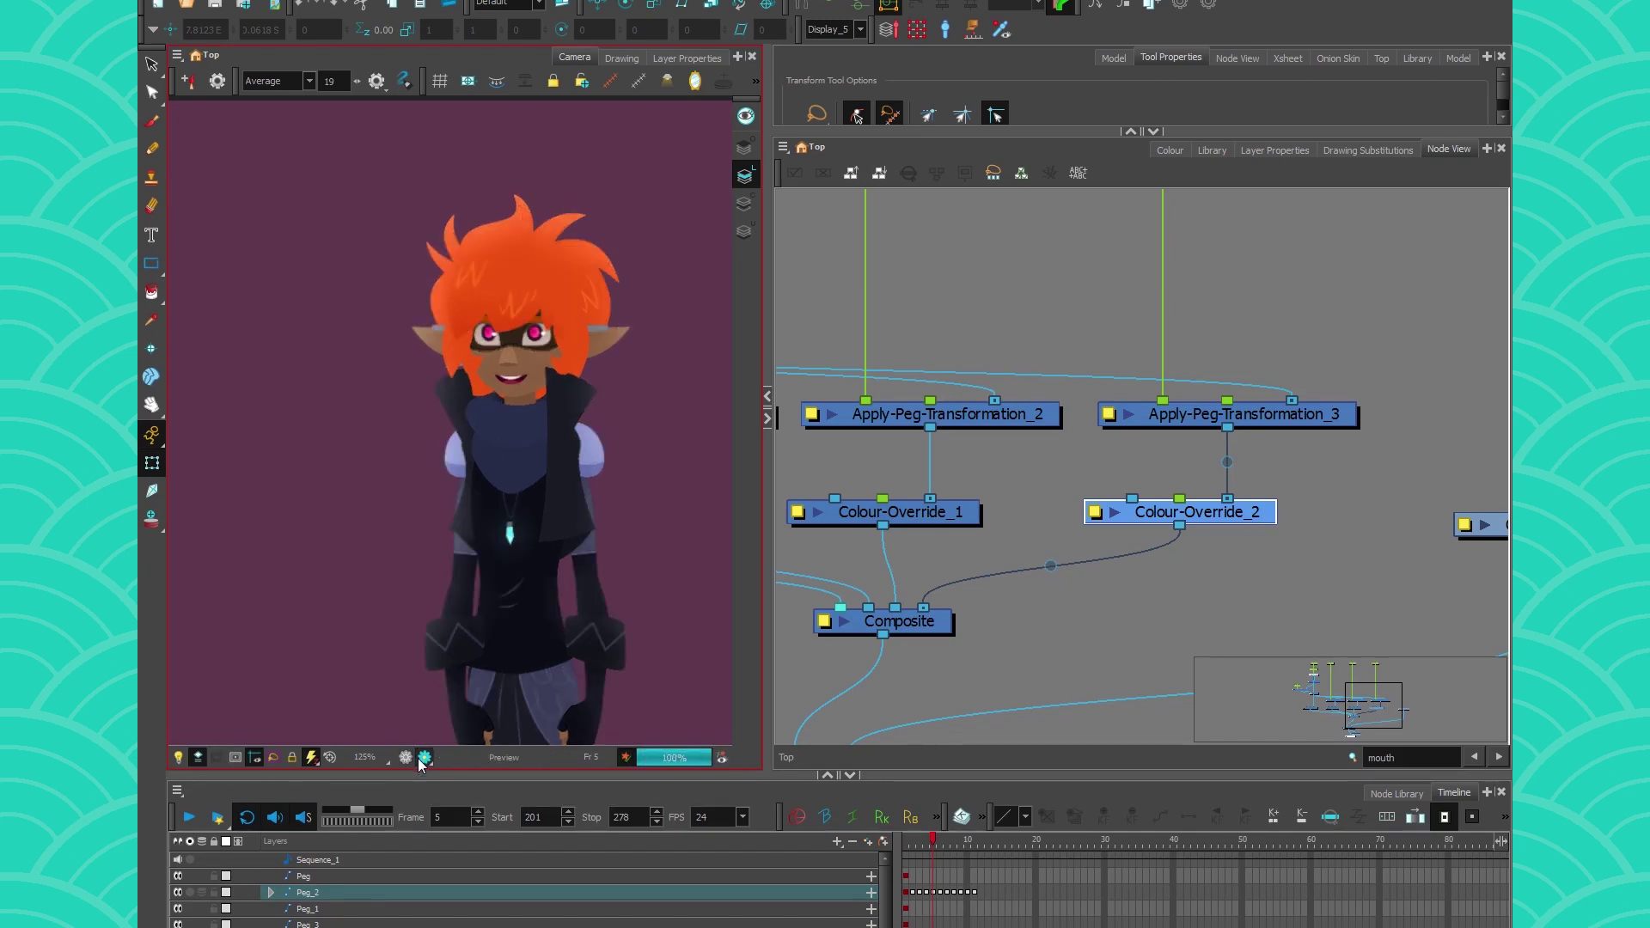
scroll(430, 563, down, 3)
drag(343, 658, 308, 520)
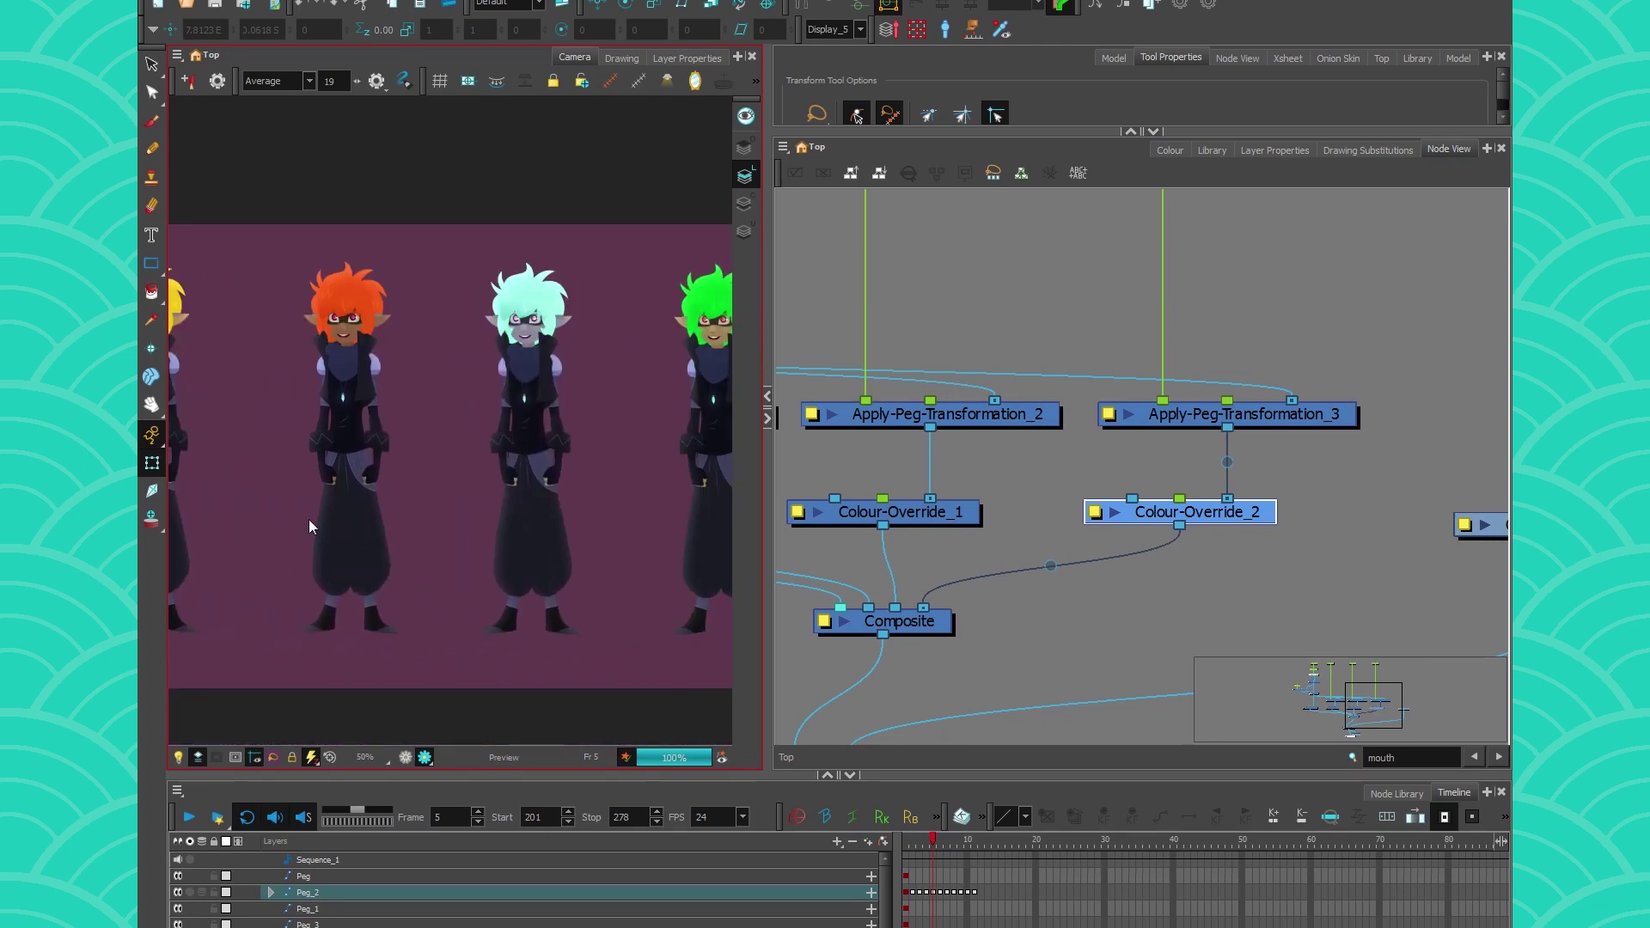
drag(260, 576, 354, 593)
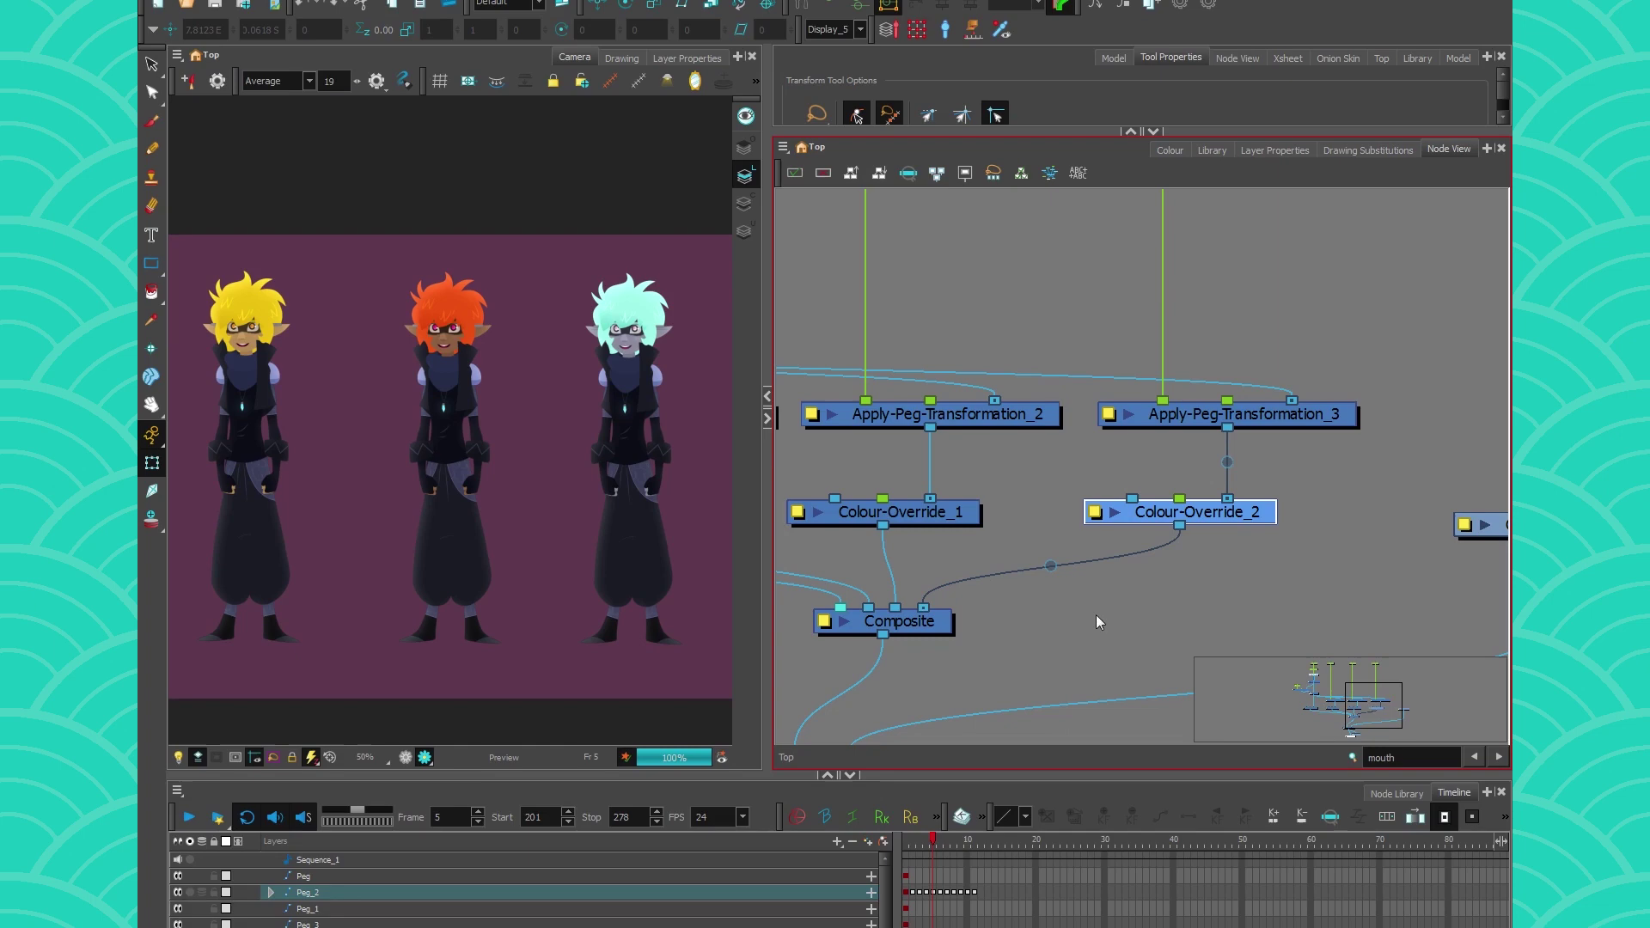
Move the character's peg, WOO-P and WOO nodes upward, clear of the palette network
scroll(1096, 615, down, 6)
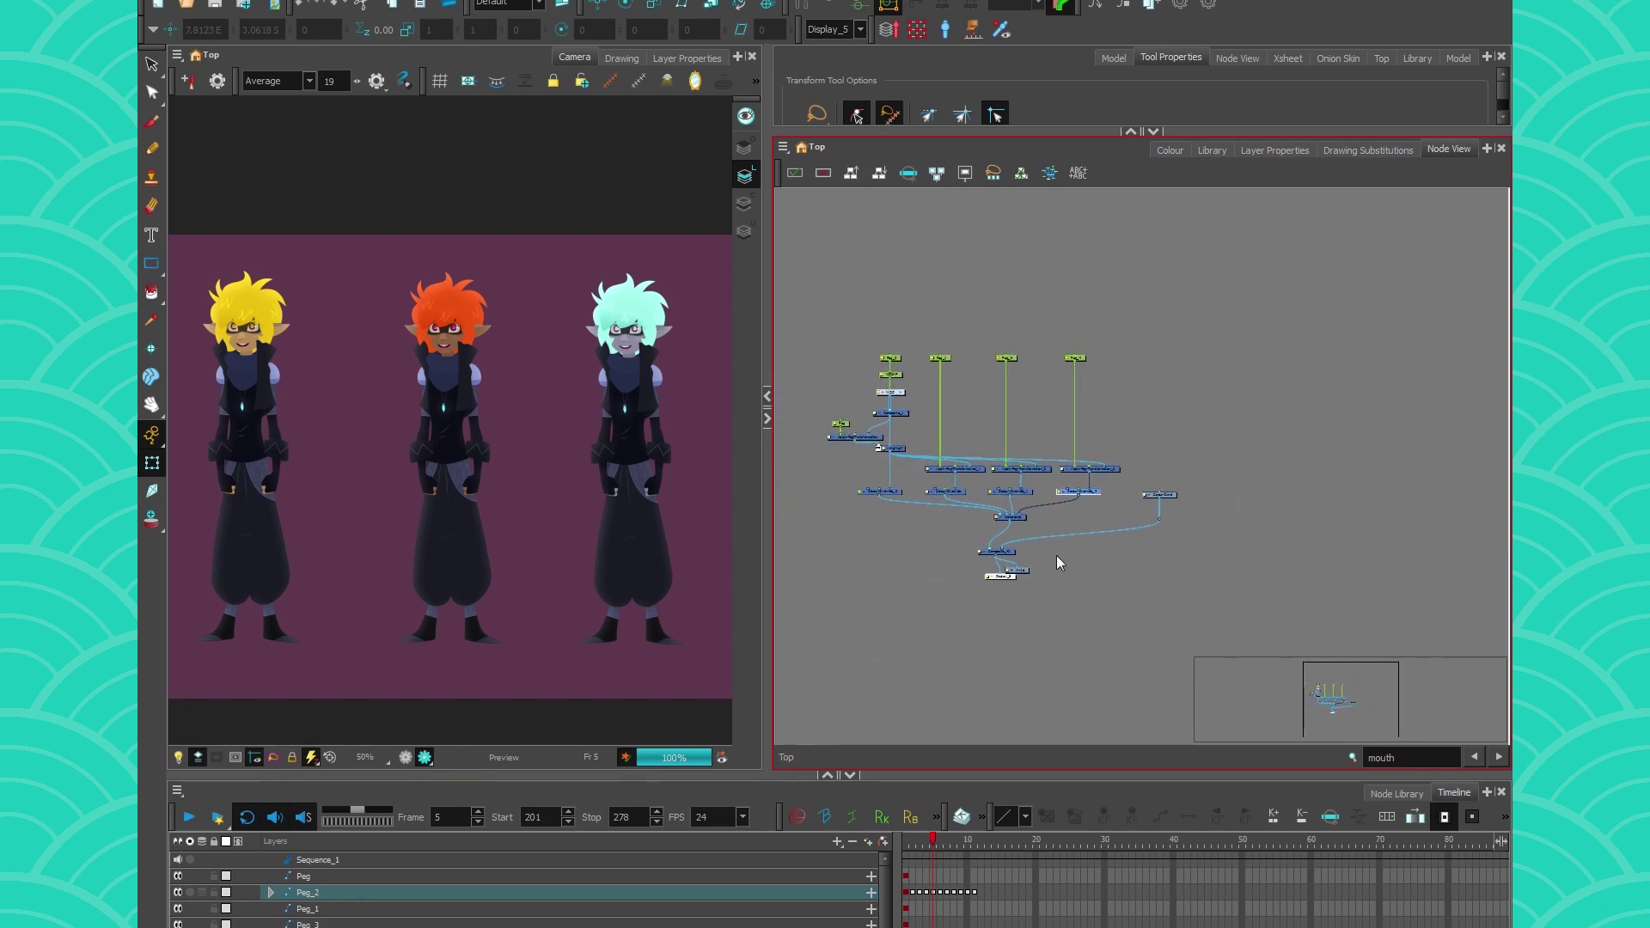
scroll(927, 520, up, 2)
click(844, 235)
drag(881, 322, 885, 237)
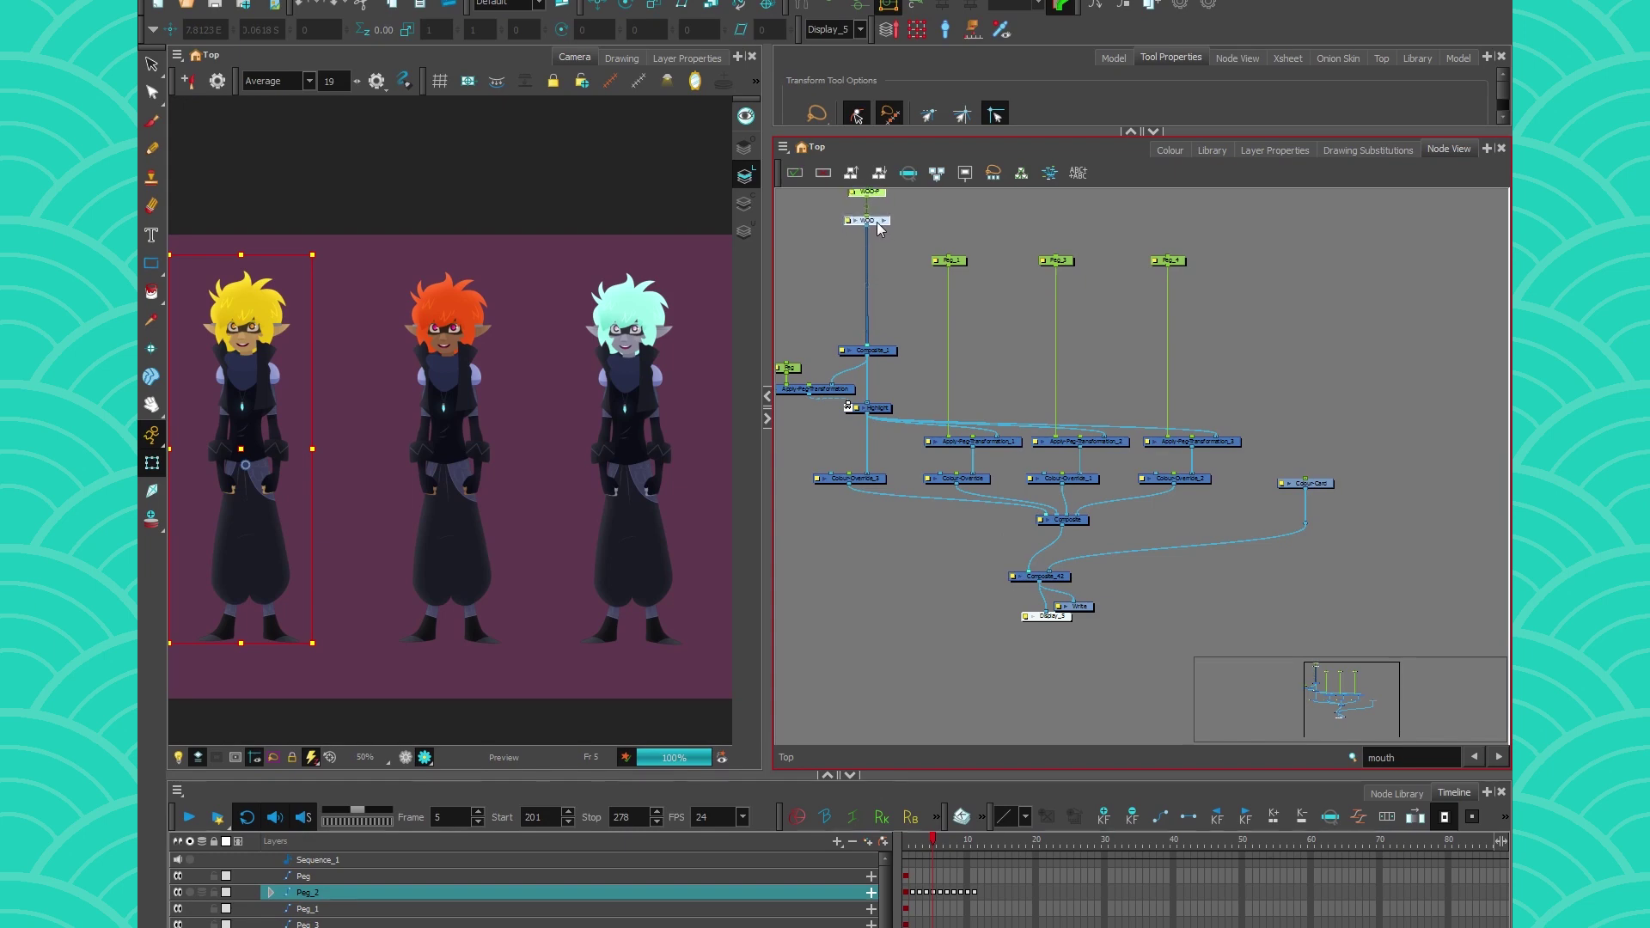
Select the palette network nodes below WOO and open the Youtube Channel folder in an enlarged Library view
click(827, 318)
drag(827, 318, 909, 291)
drag(1322, 306, 840, 462)
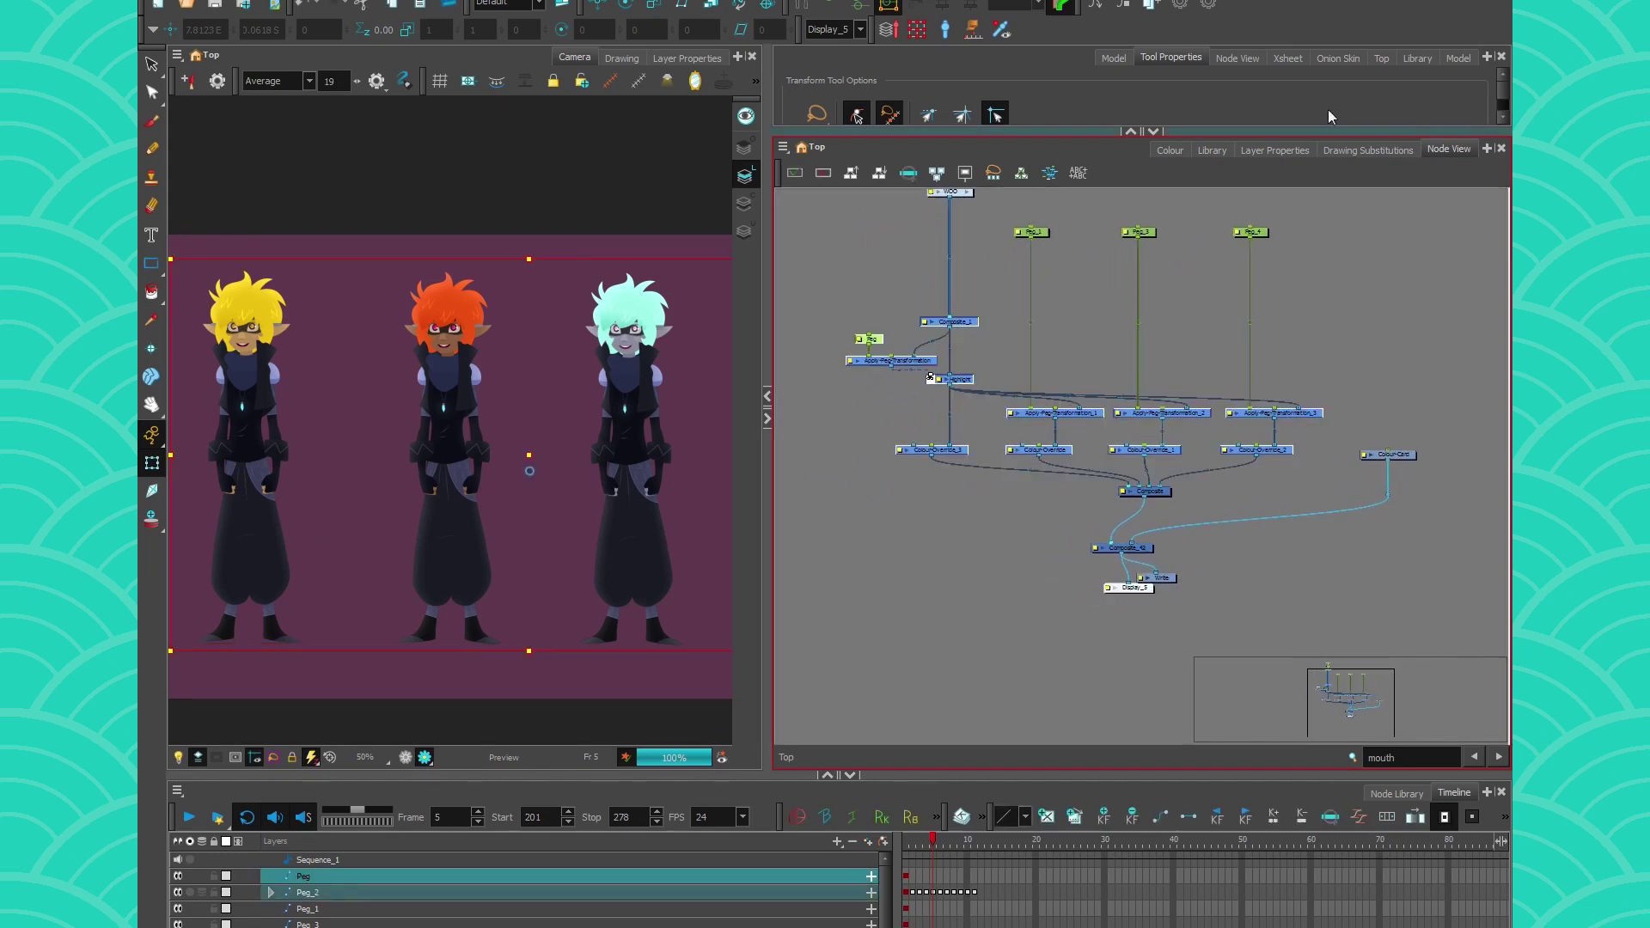
click(1418, 59)
drag(1132, 138, 1032, 385)
right_click(849, 353)
click(859, 362)
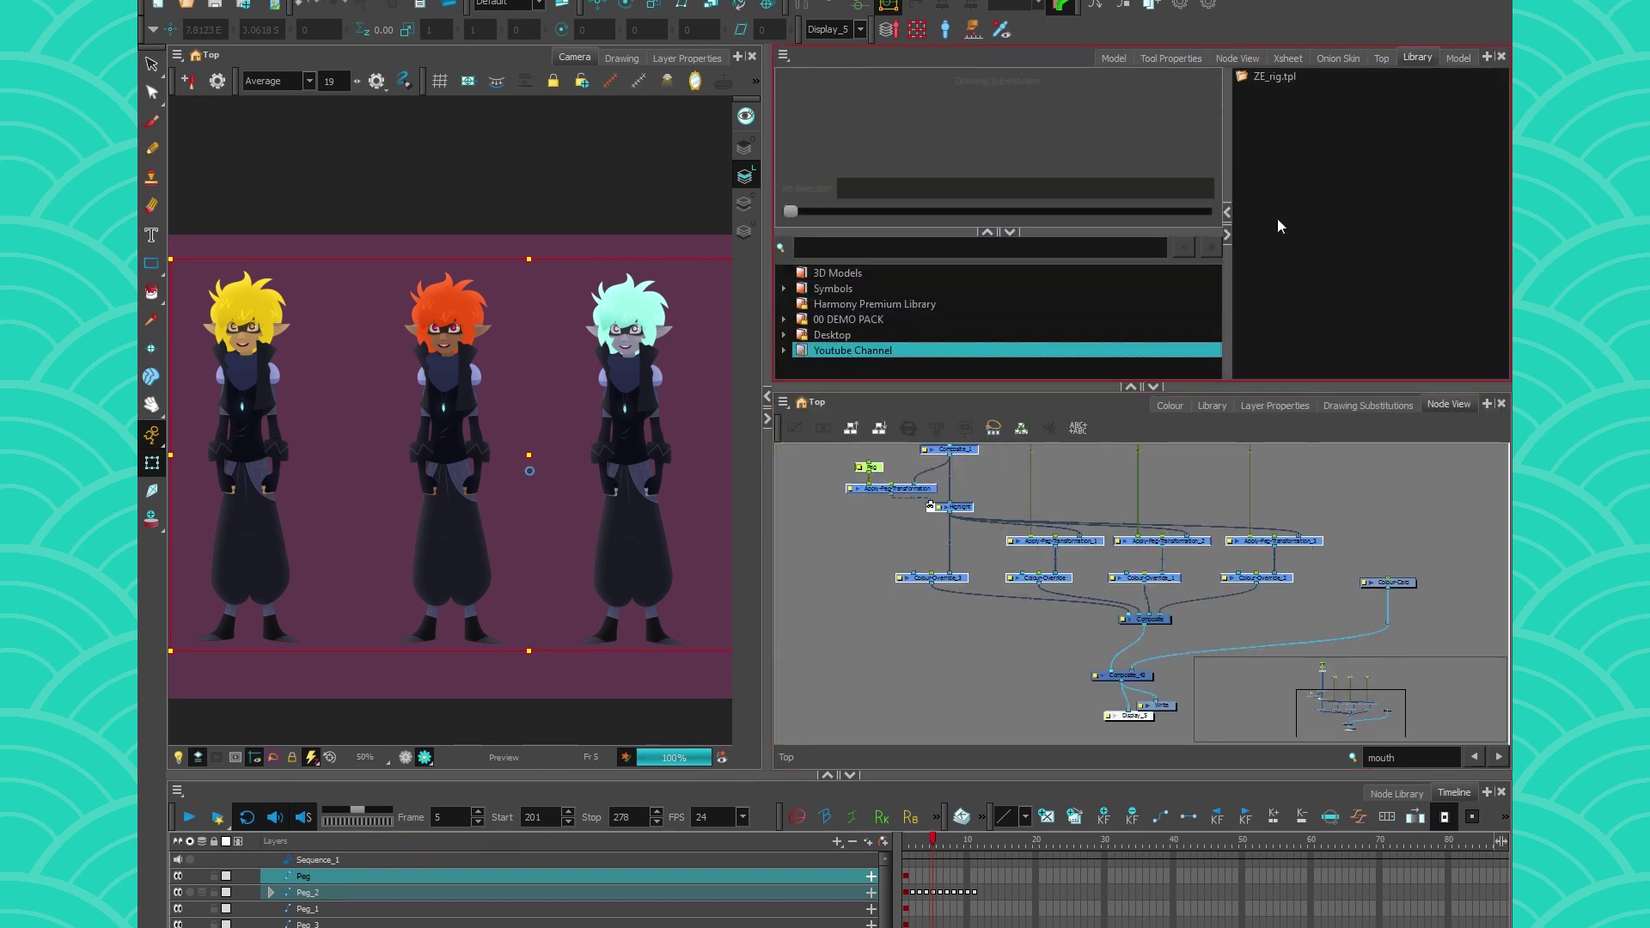
Paste the palette network into the Youtube Channel library as a template named COLOUR_PALETTE_SYST
right_click(1282, 220)
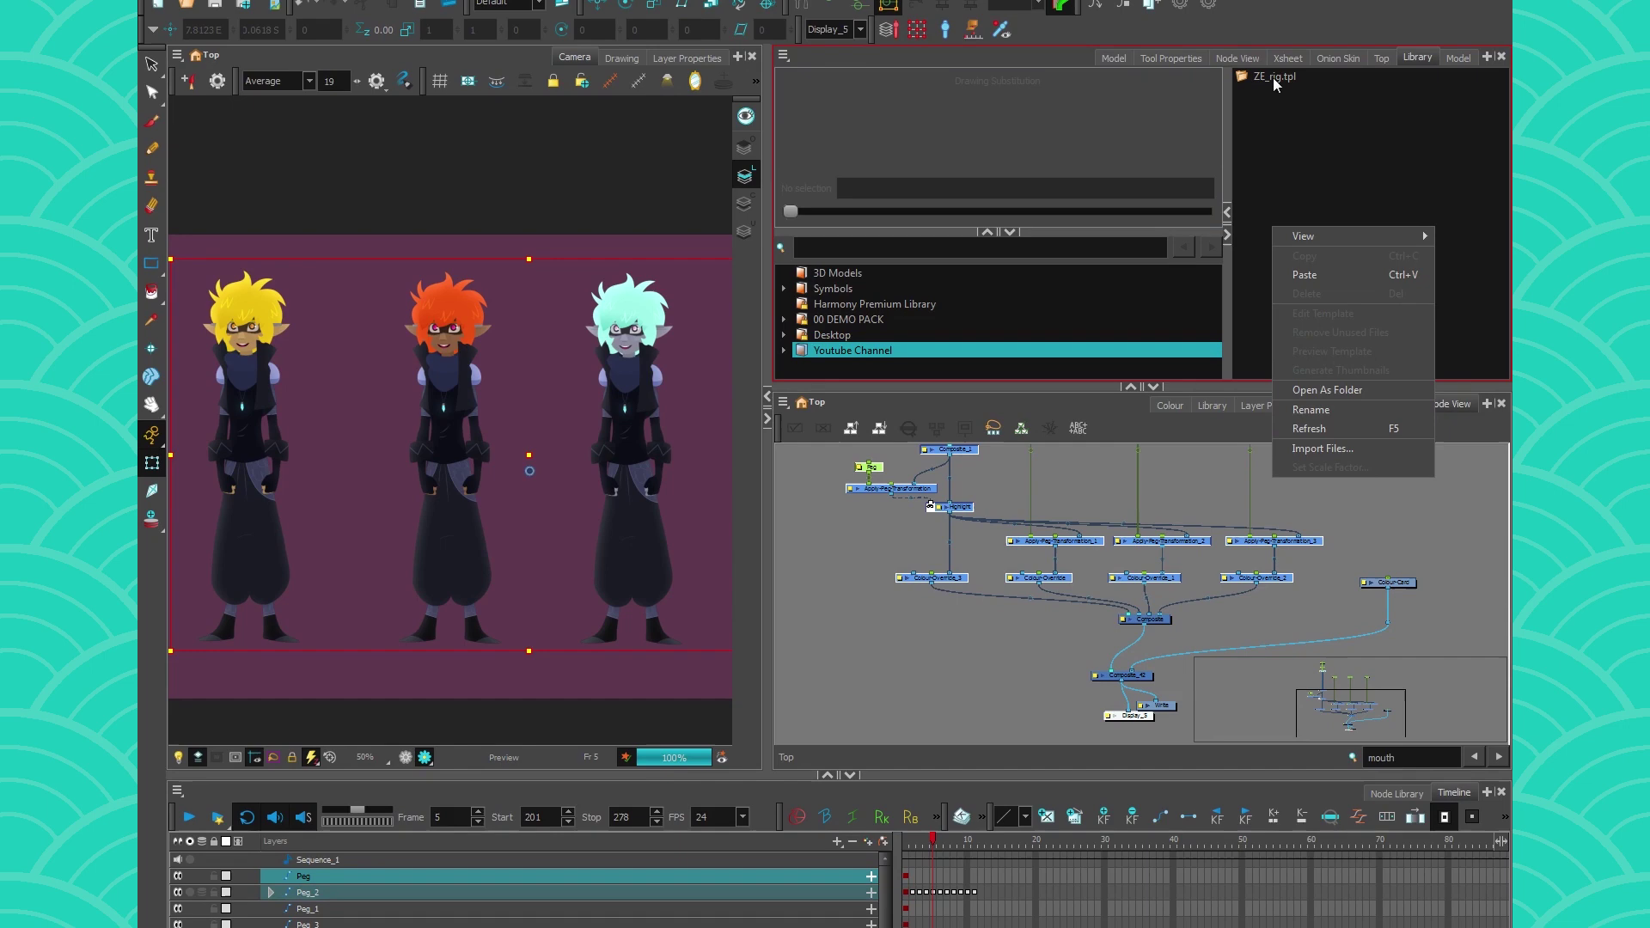
click(1332, 272)
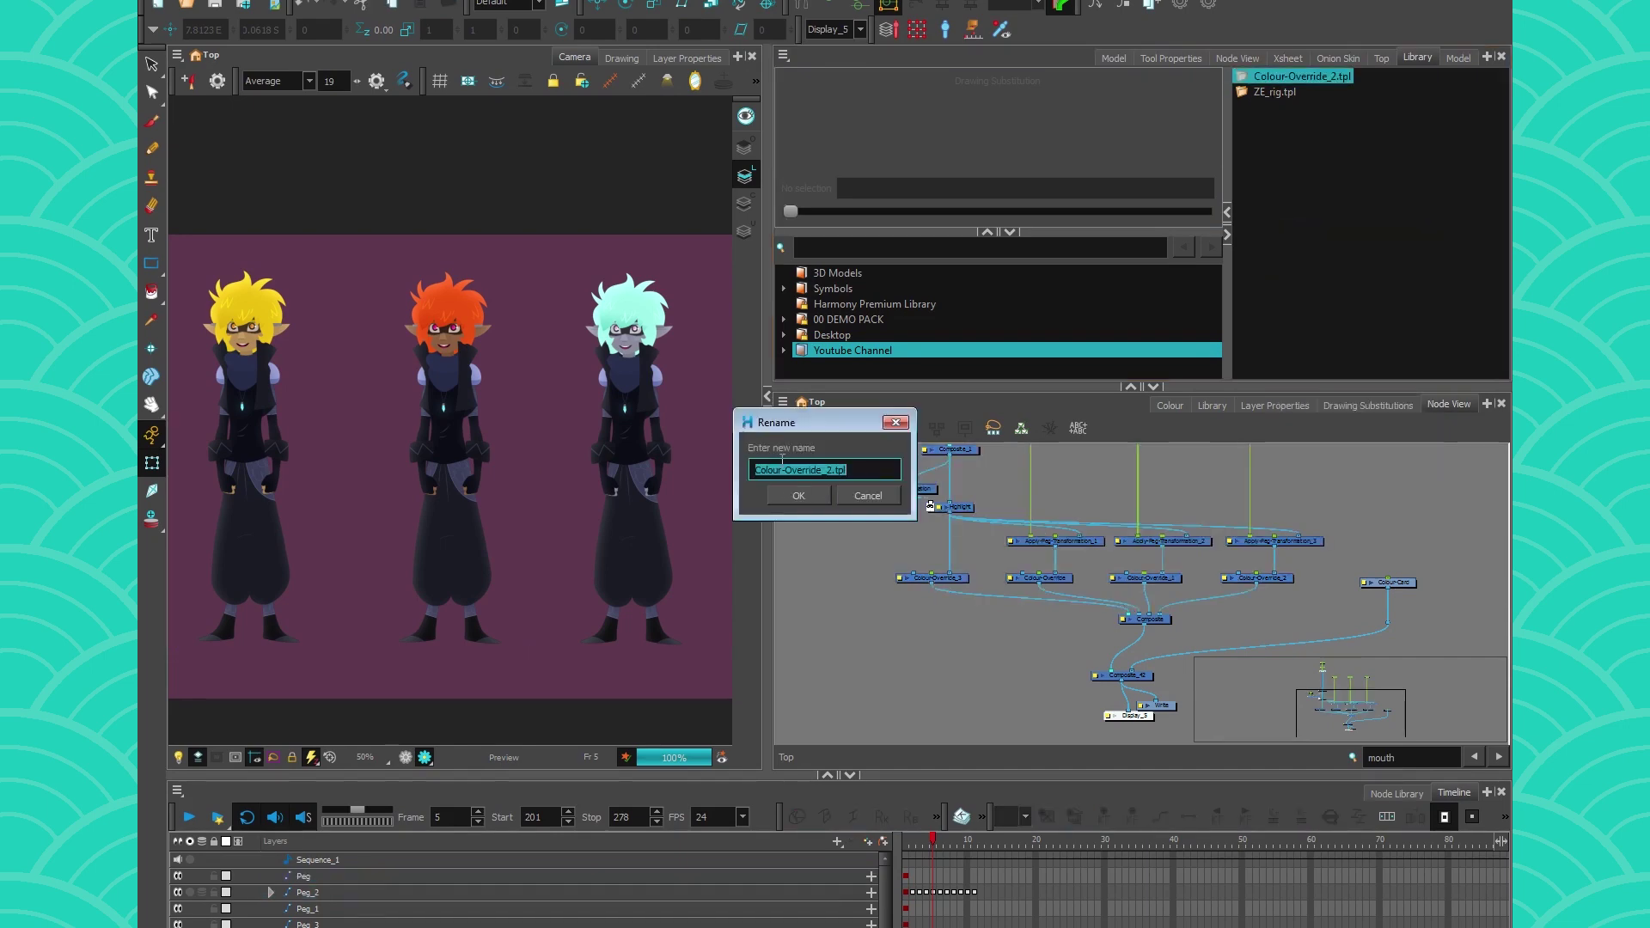
text(COLOUR_PALETTE_SYST)
key(Return)
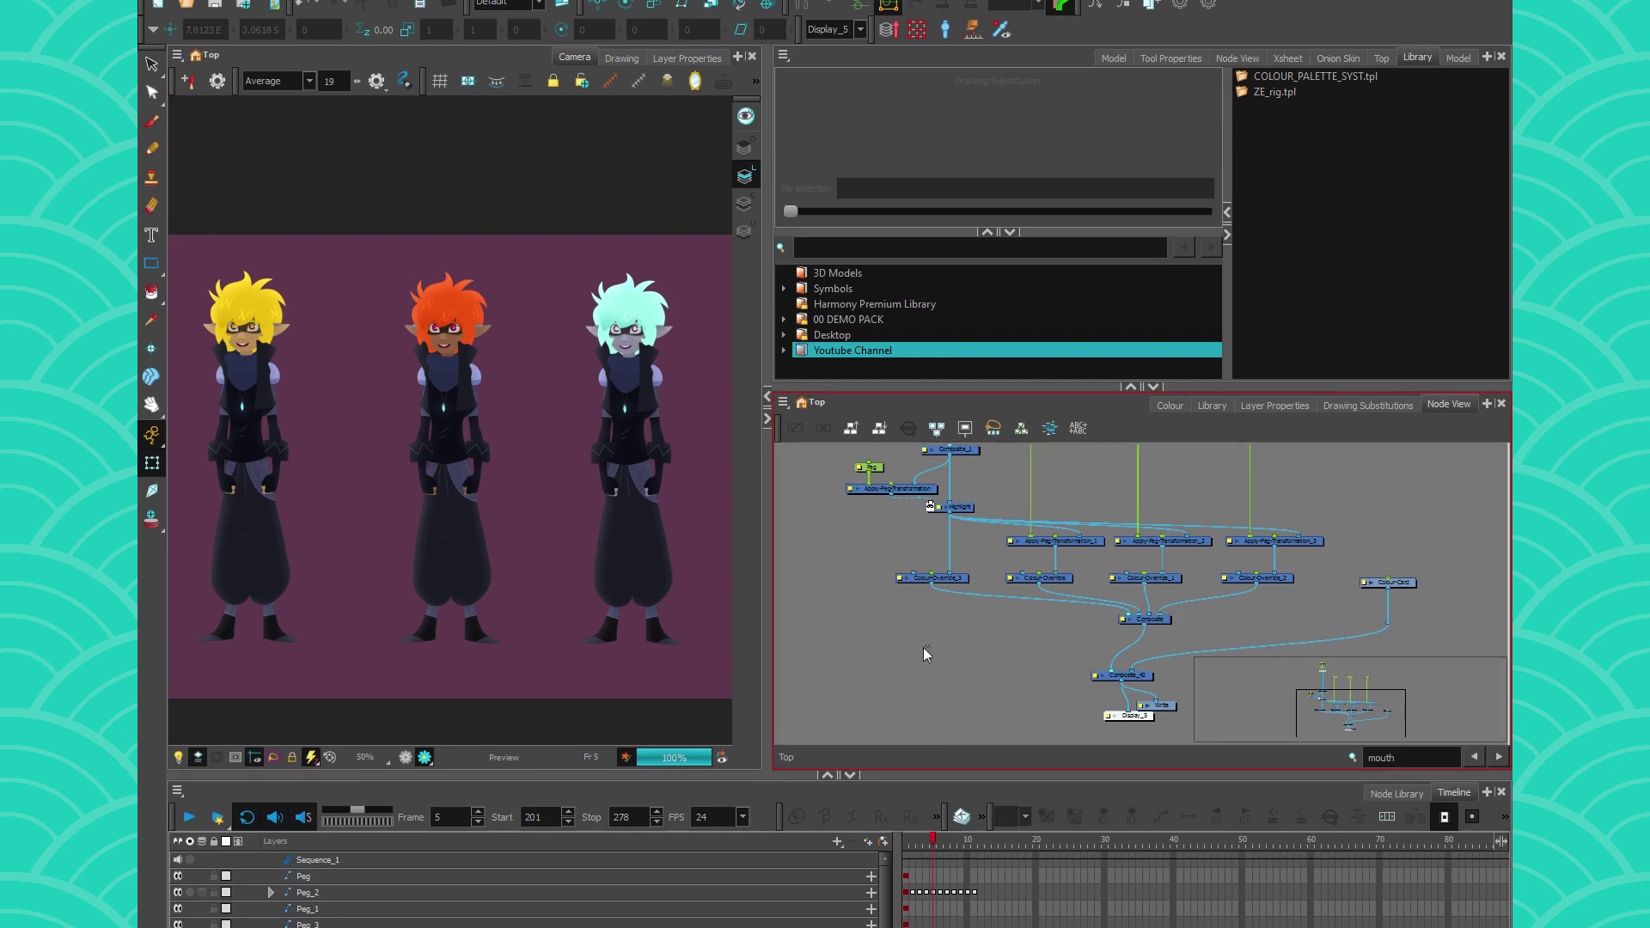
Review the palette network by selecting Colour-Override_3, Colour-Override, Colour-Override_1 and Colour-Override_2 in turn
scroll(969, 615, up, 3)
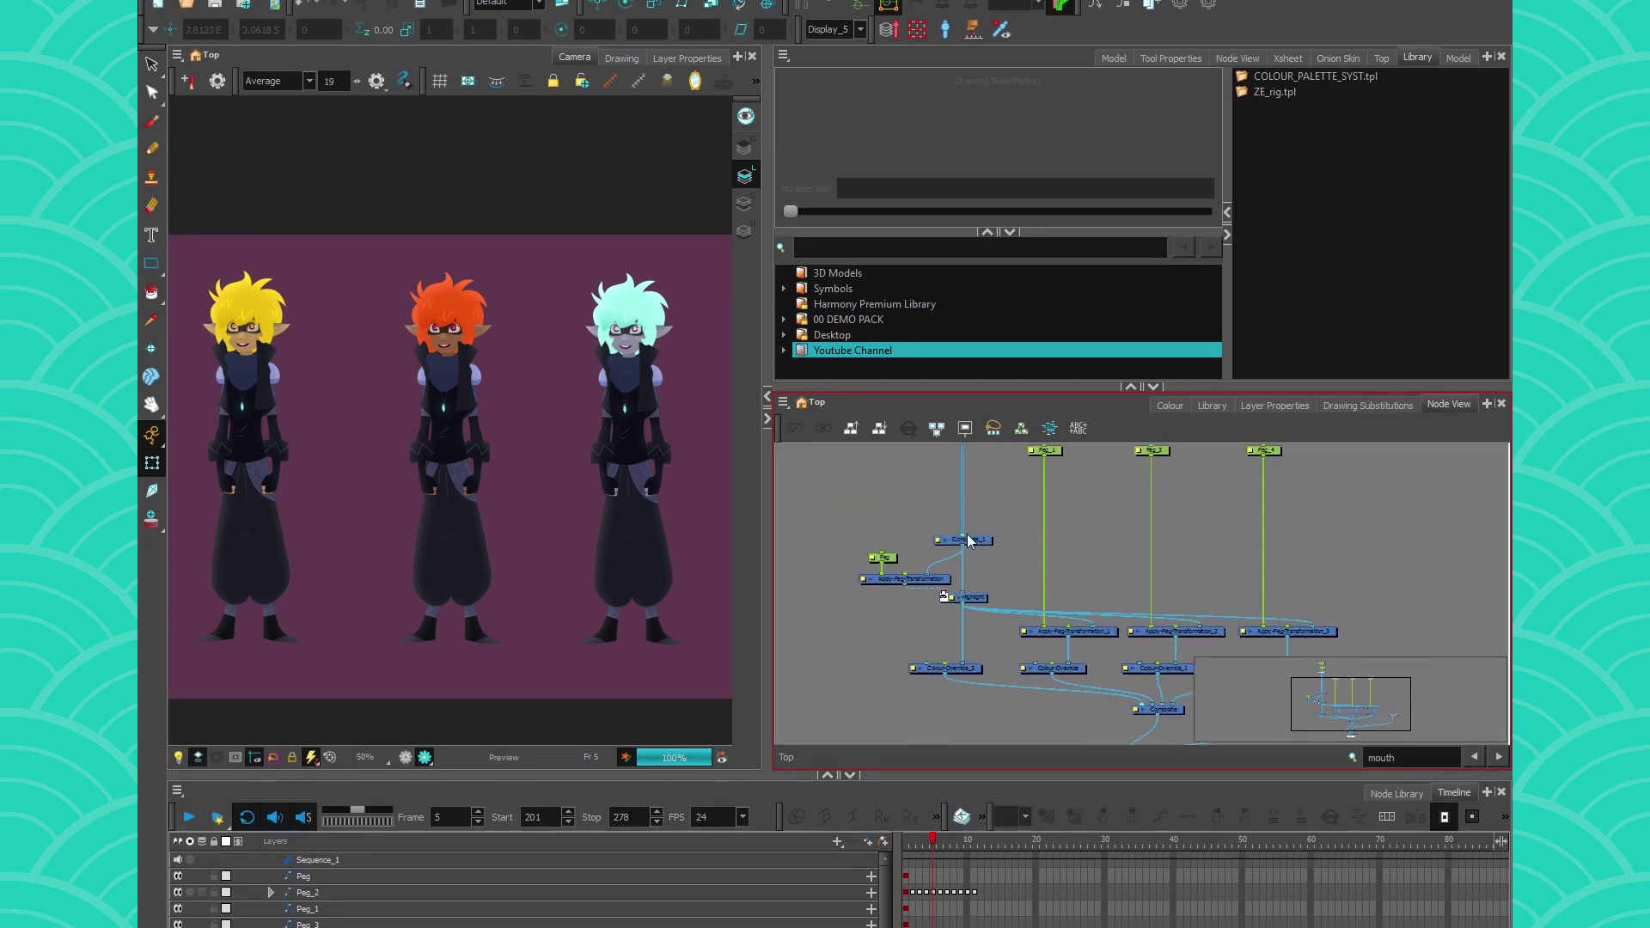
scroll(1115, 633, up, 2)
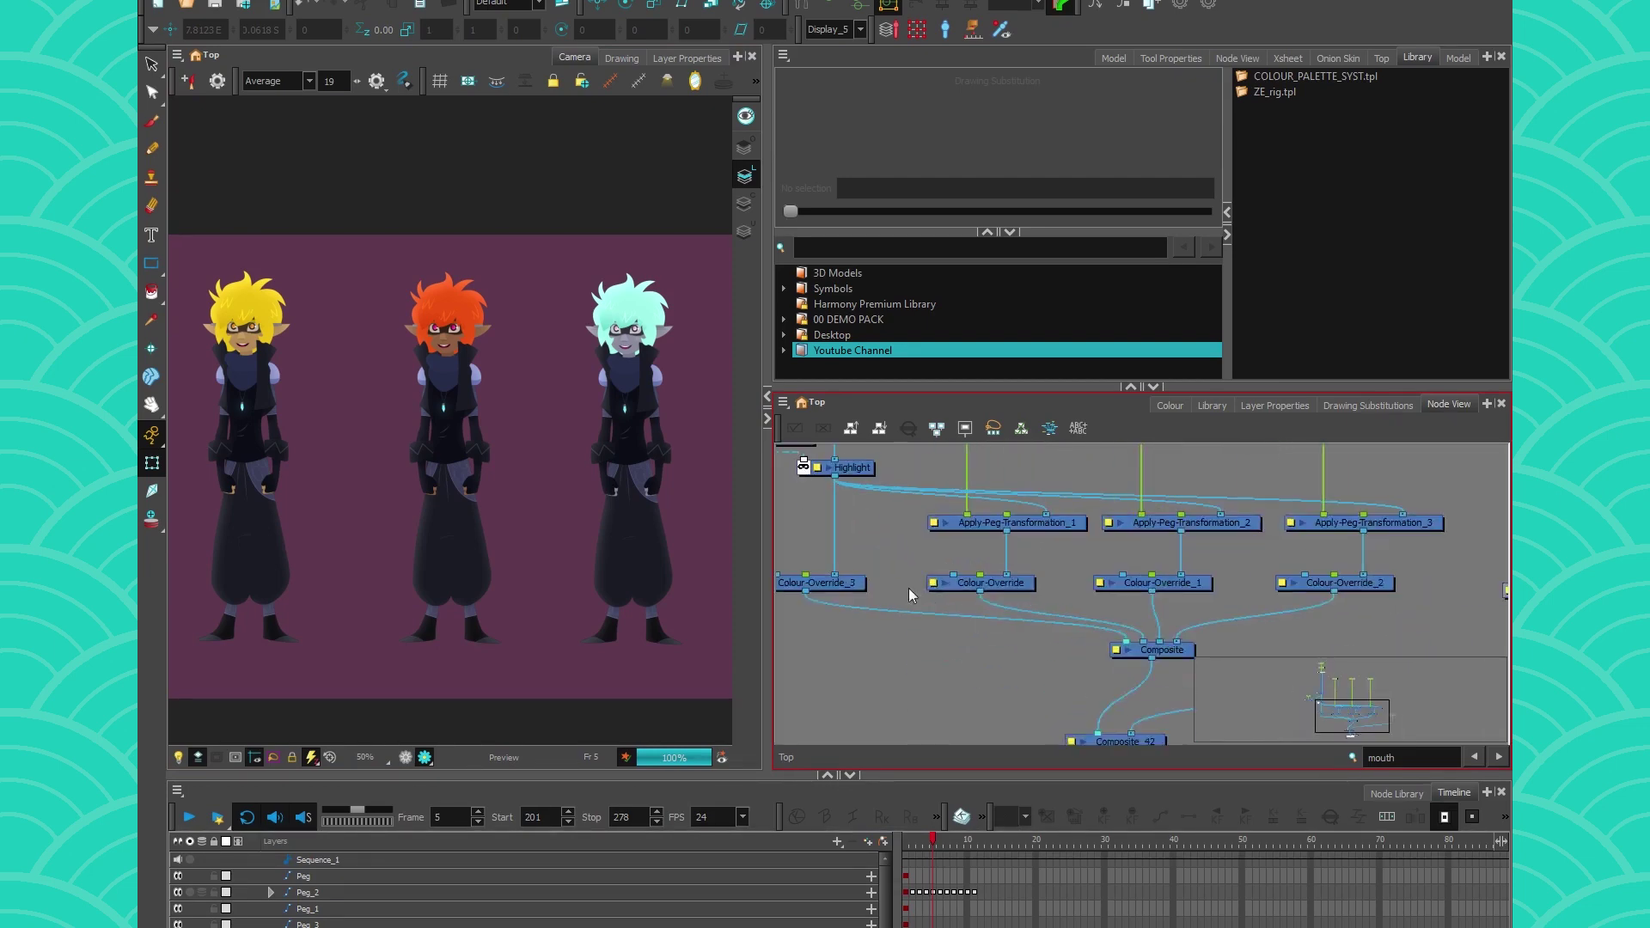
click(855, 586)
click(1025, 586)
click(1185, 586)
click(1359, 588)
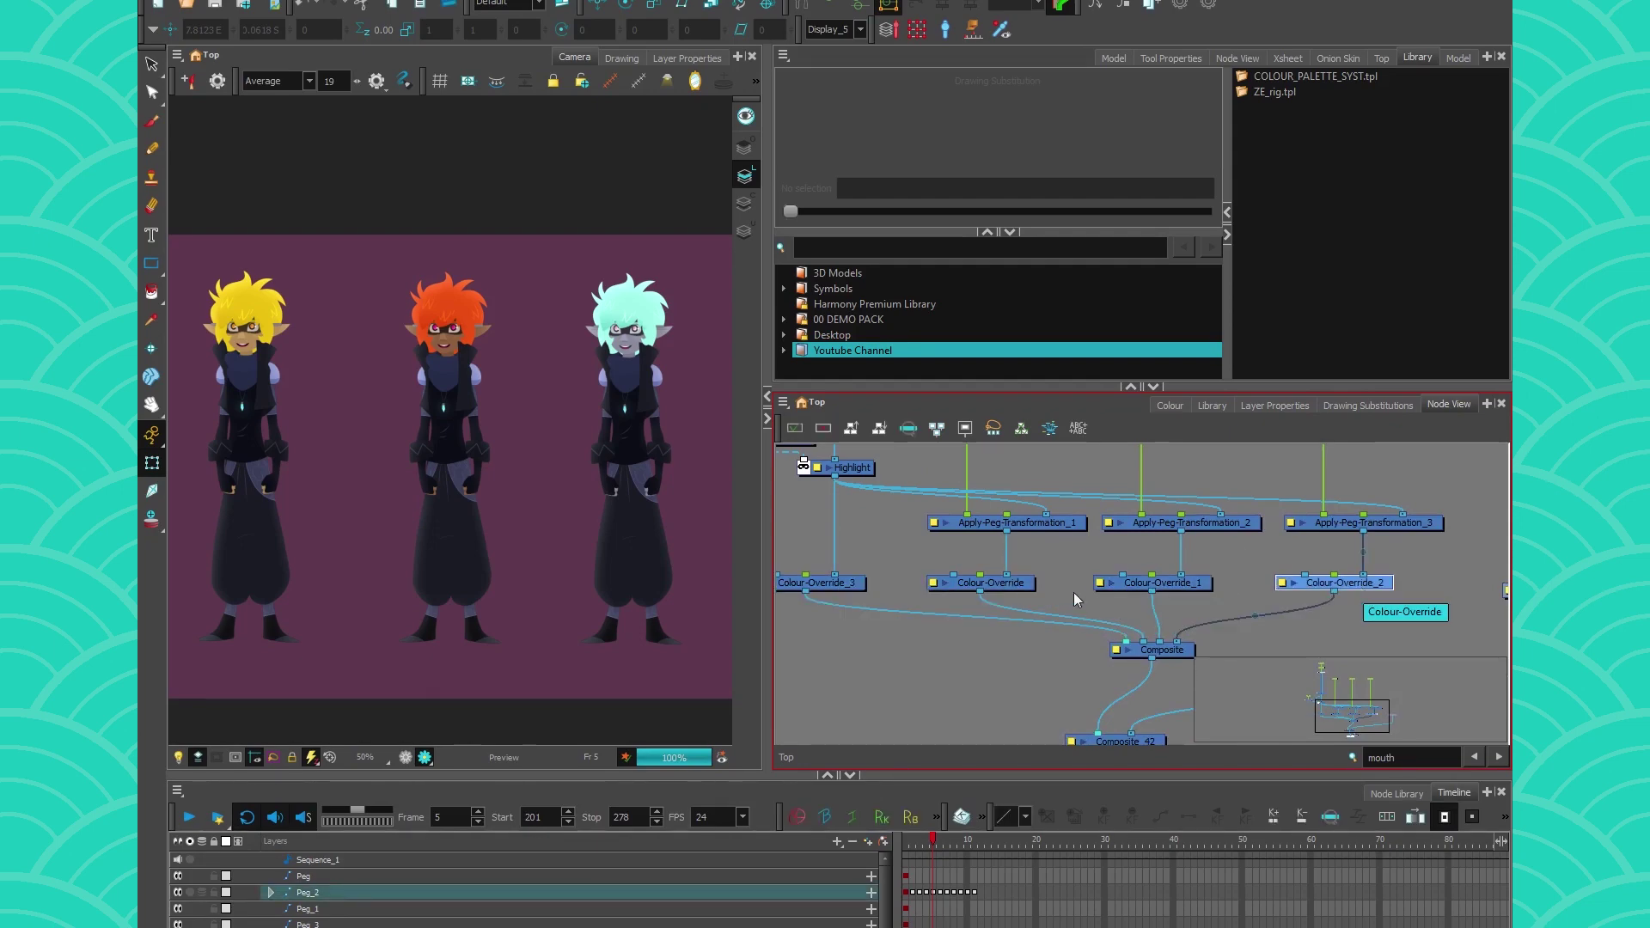
Widen the Camera view and frame all four character versions in it
drag(768, 533, 943, 516)
scroll(709, 421, down, 1)
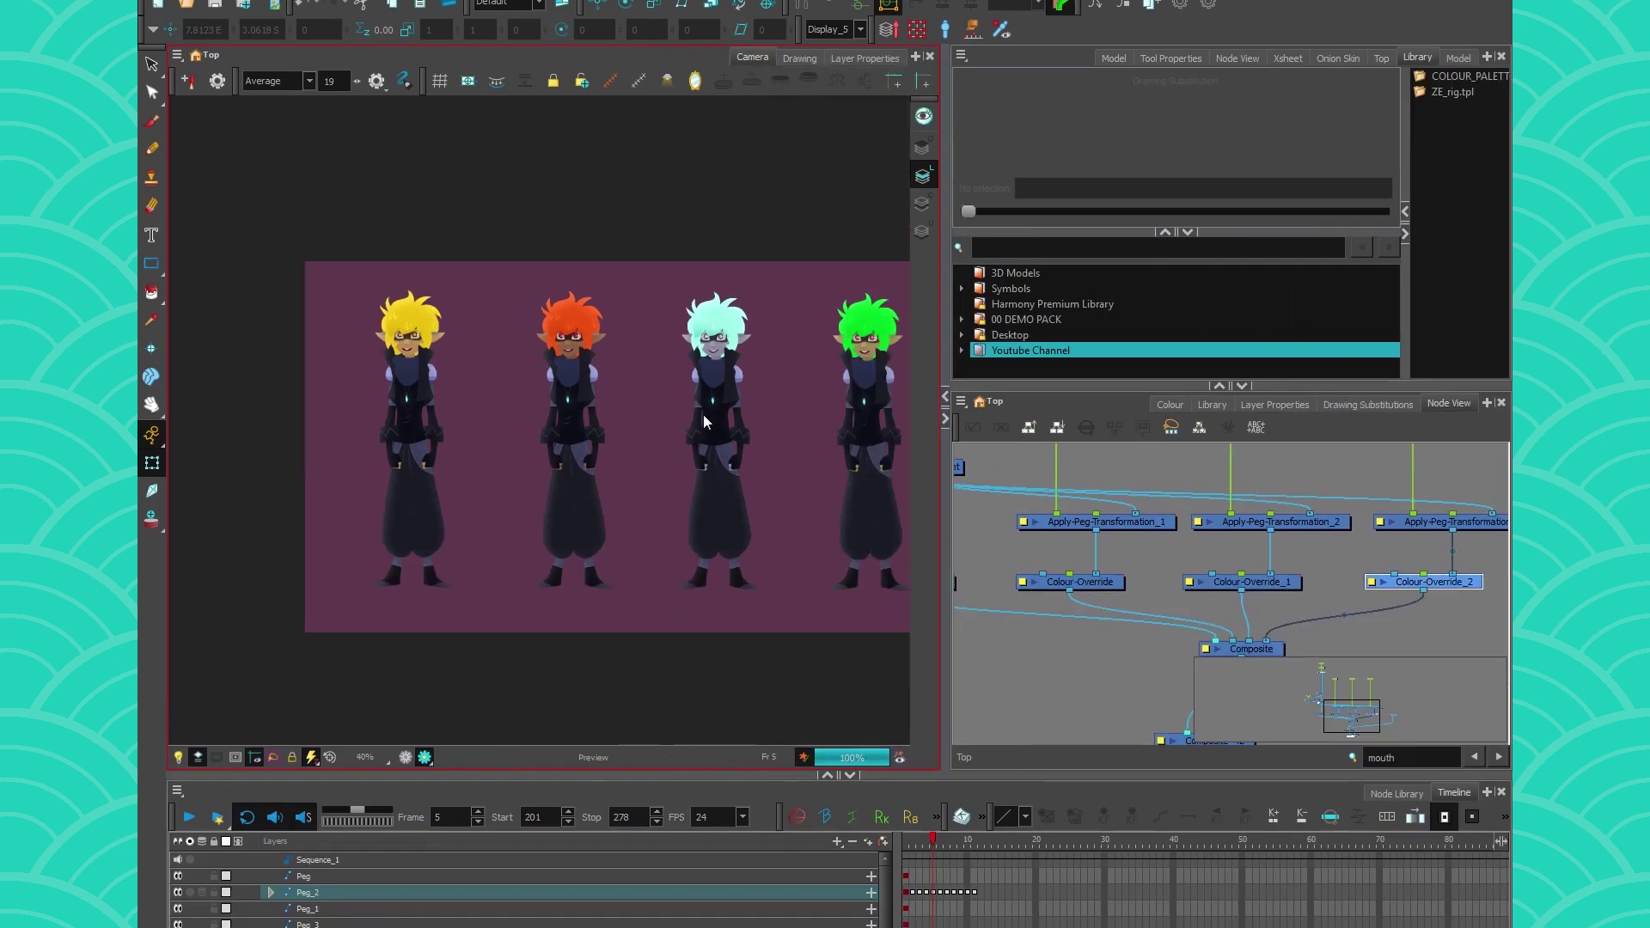
drag(575, 596, 520, 608)
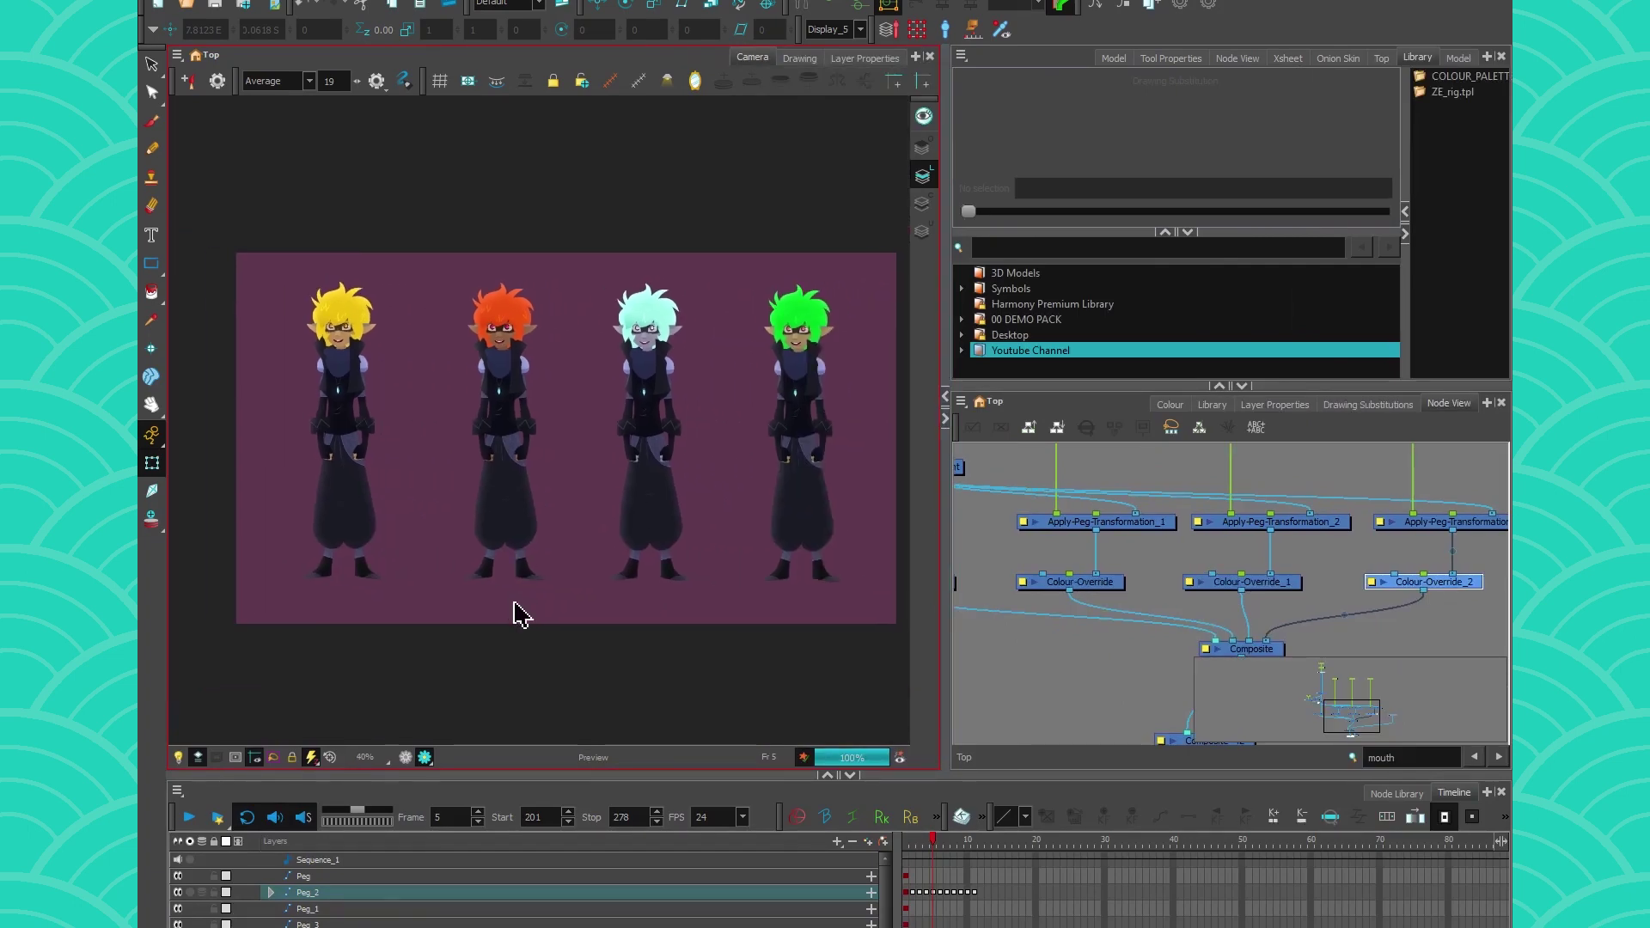